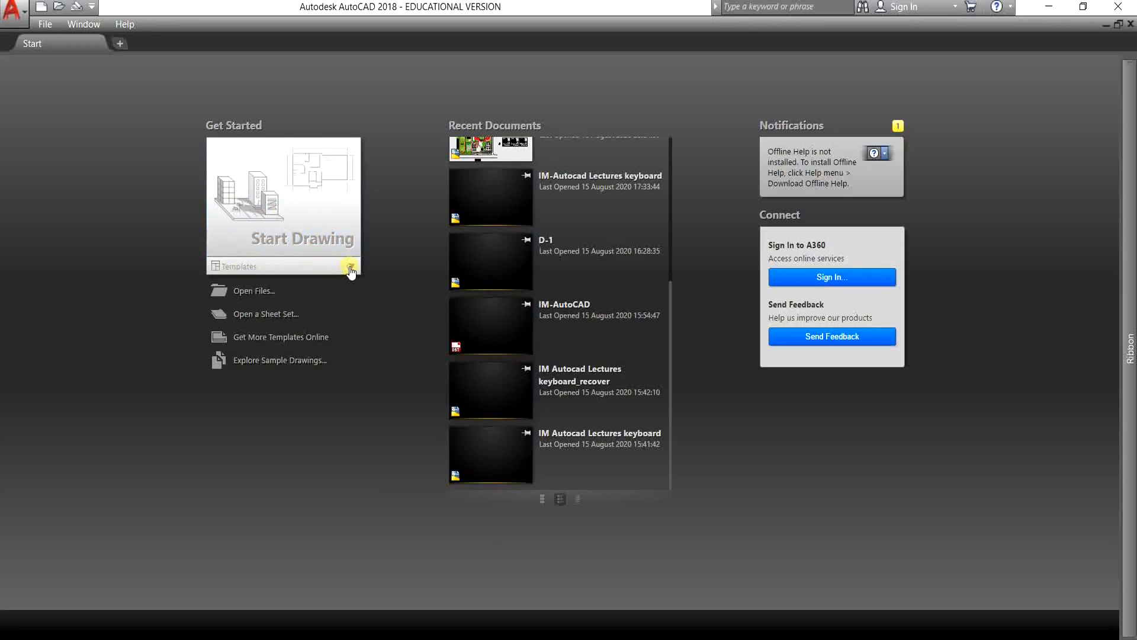
- Create a new 3D drawing from the acad3D.dwt template
click(350, 266)
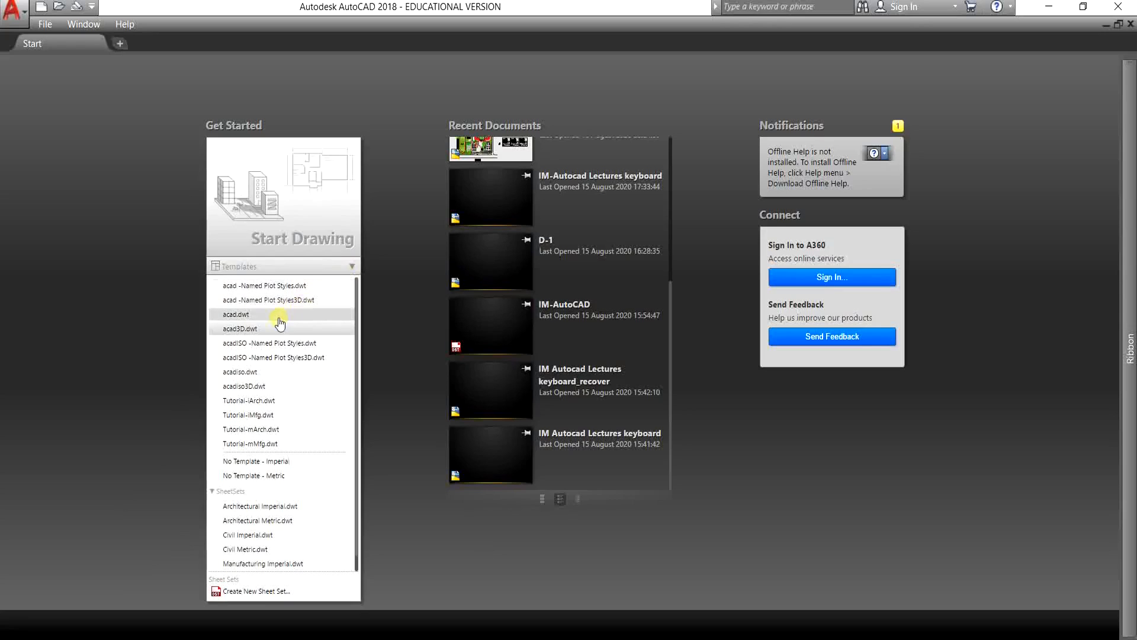
click(252, 329)
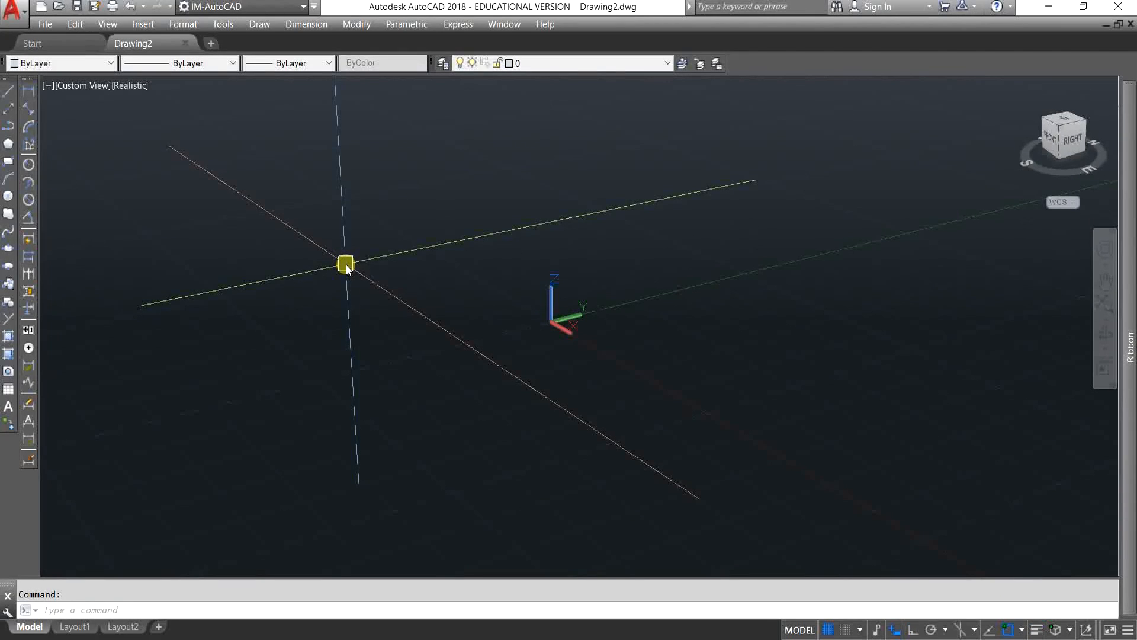
middle_drag(620, 365, 468, 413)
key(Escape)
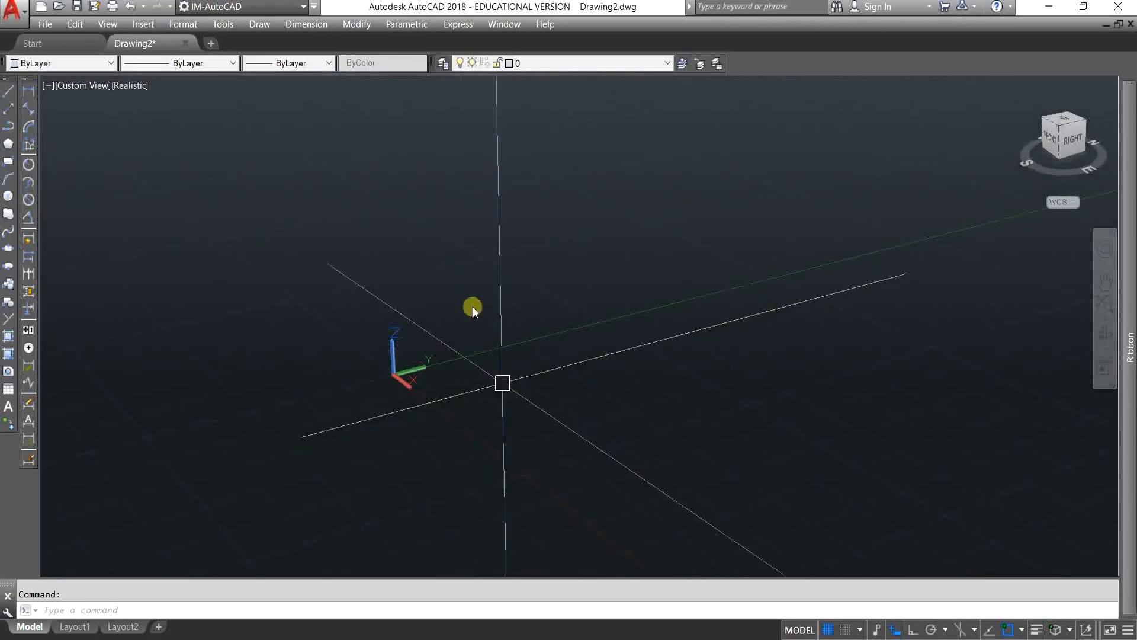
click(211, 44)
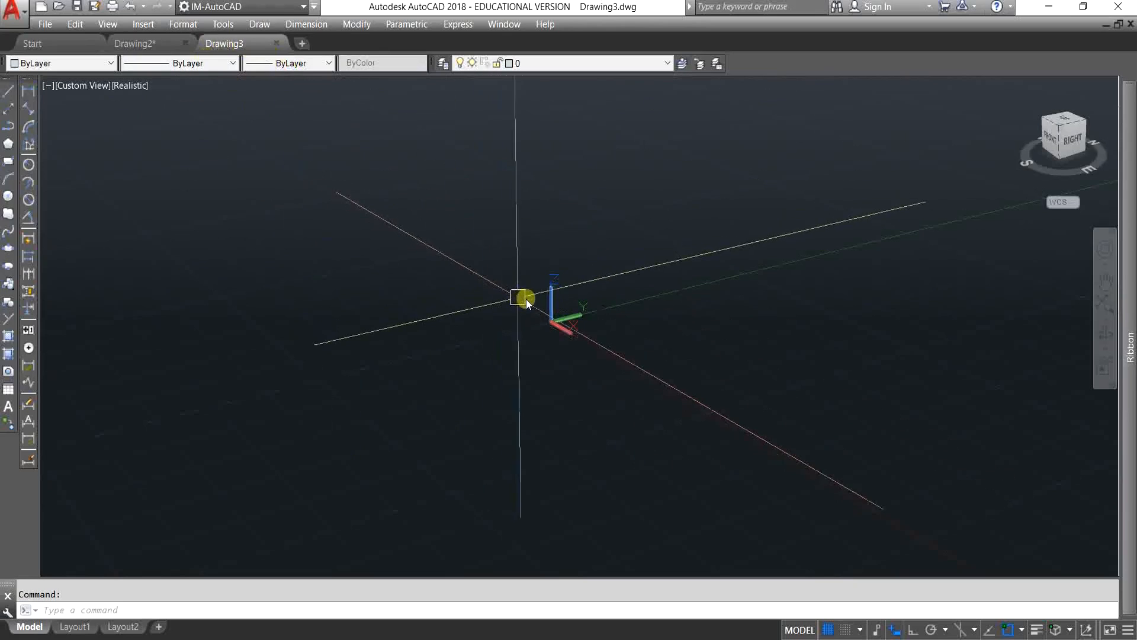
click(275, 44)
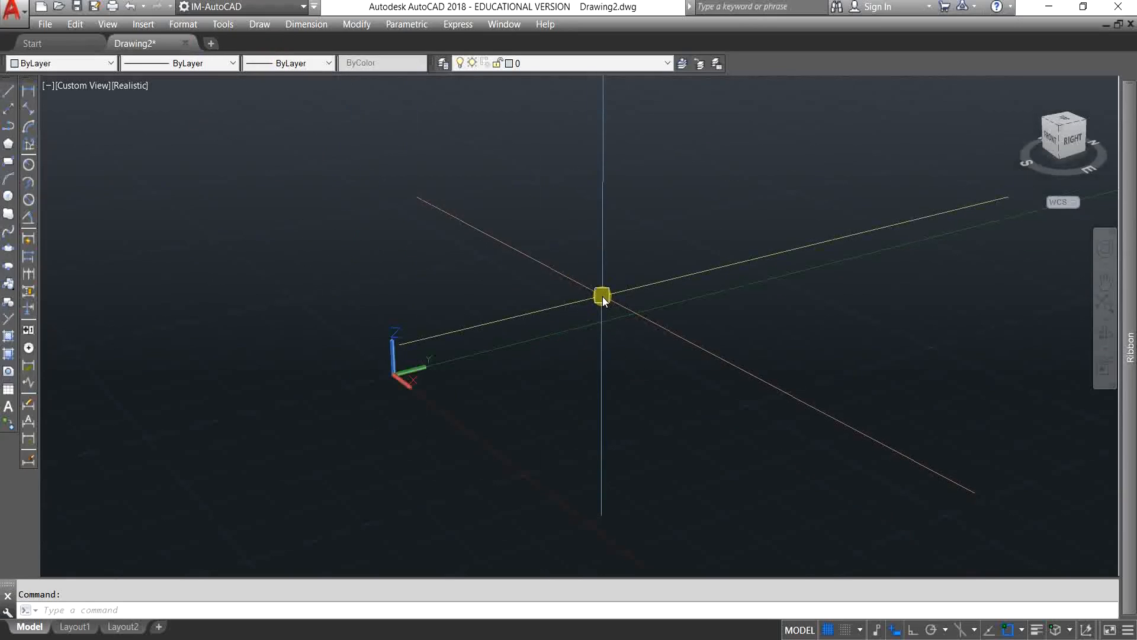
key(ctrl+n)
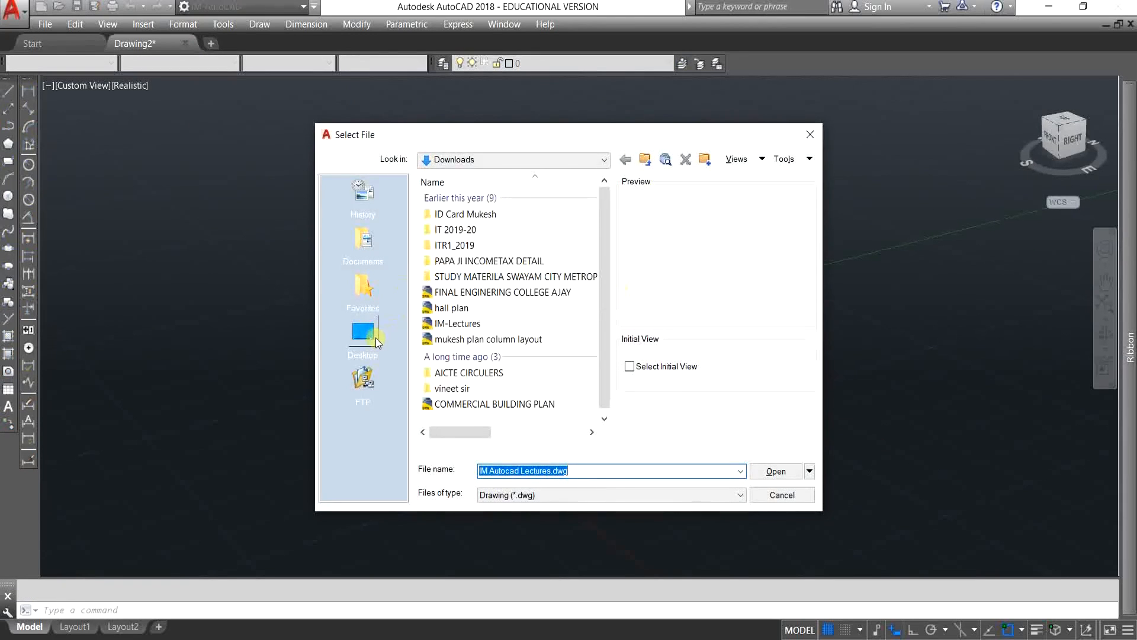
click(394, 337)
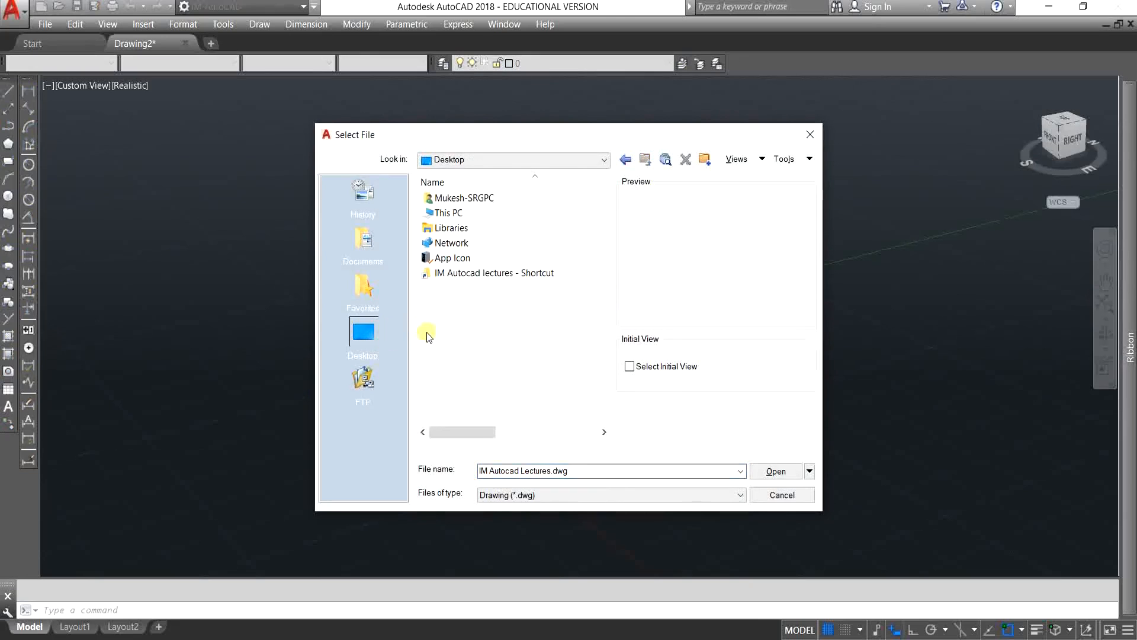
click(768, 497)
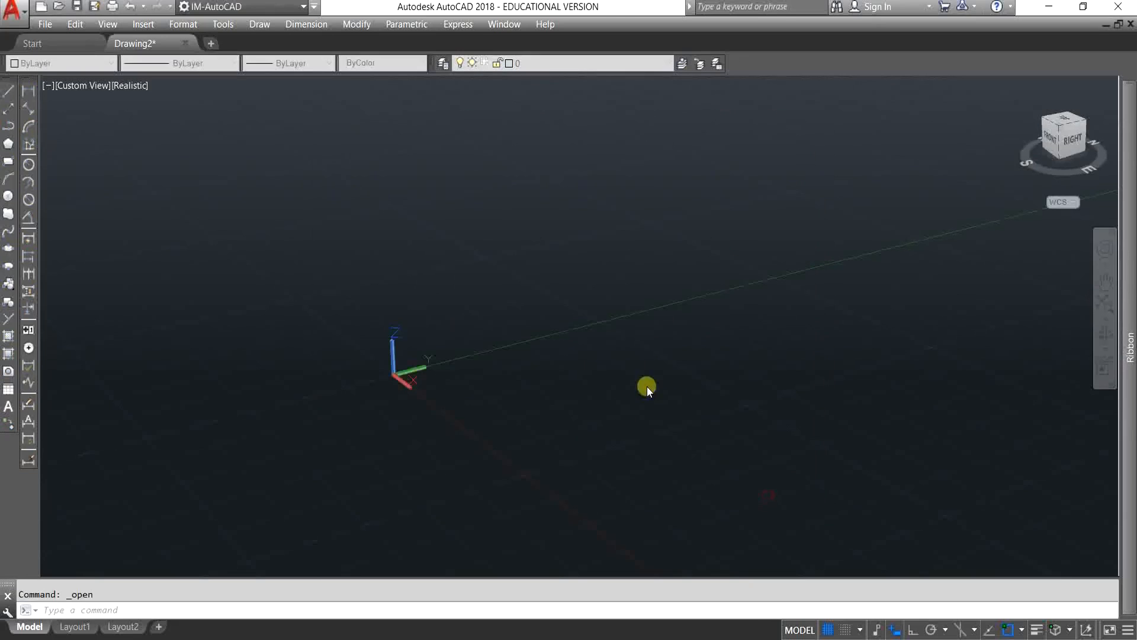
- Open the IM-Lectures drawing from the Downloads folder, continuing despite its non-Autodesk origin
key(ctrl+o)
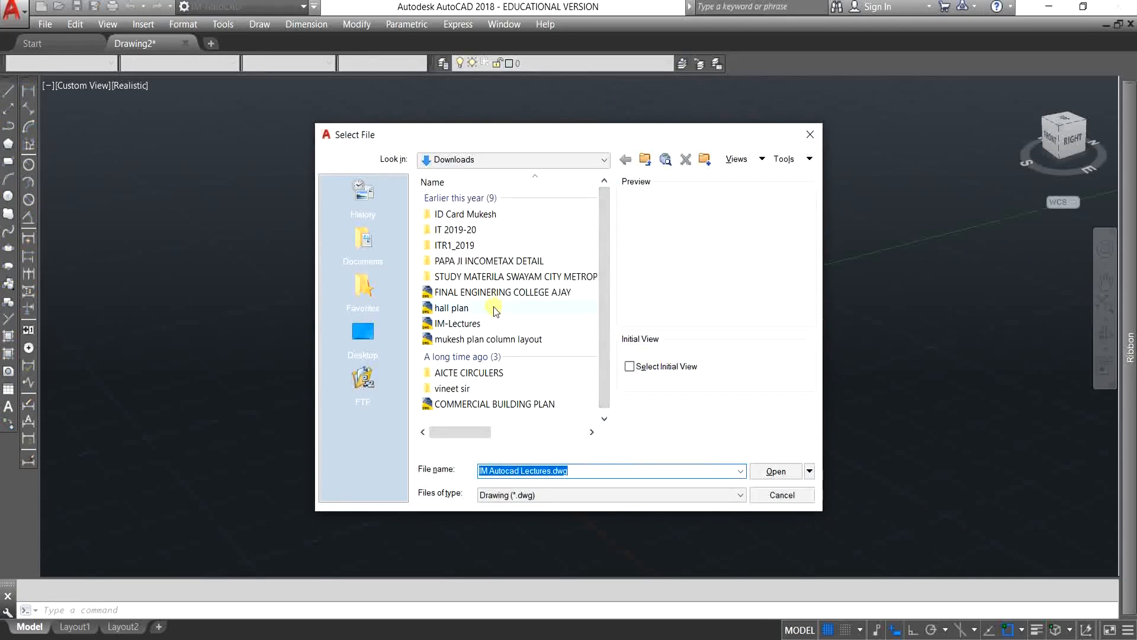
click(478, 324)
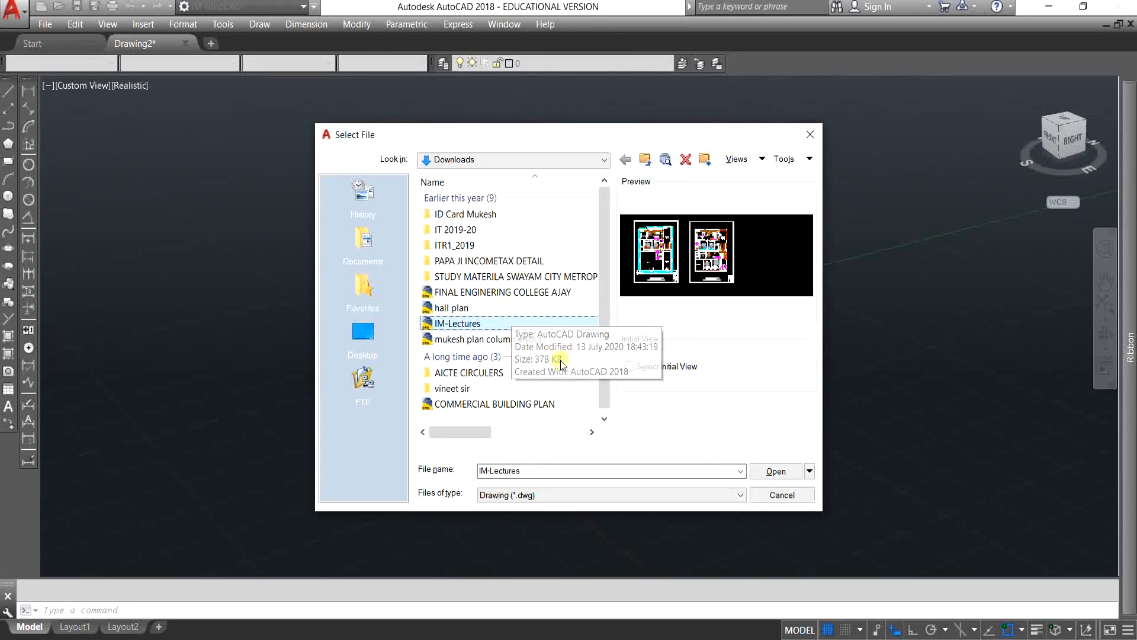
click(775, 472)
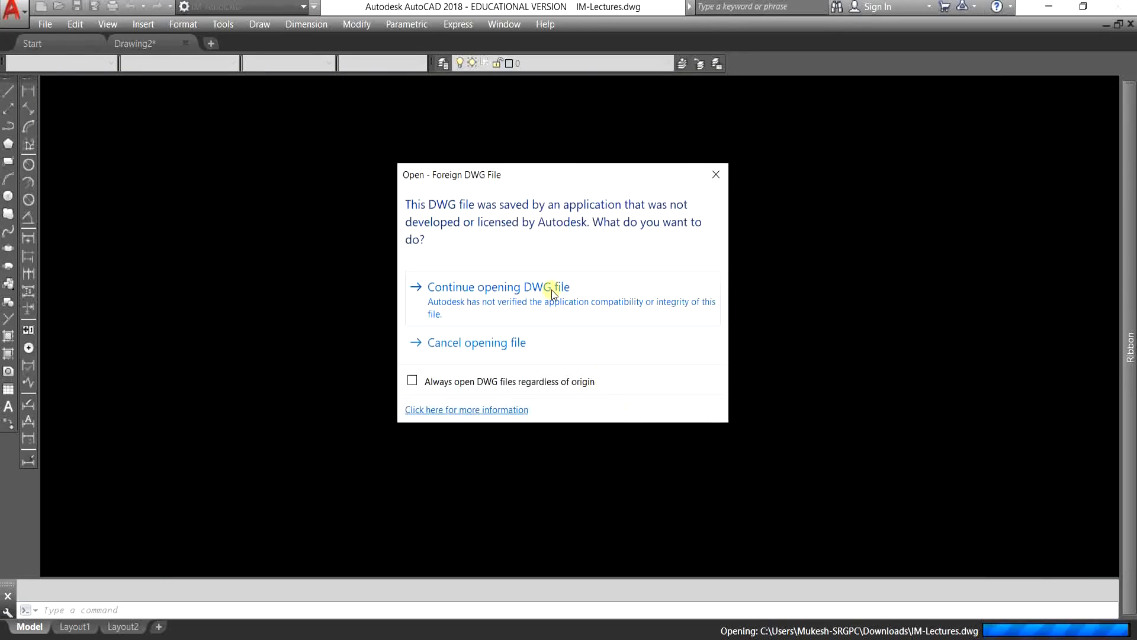
click(552, 293)
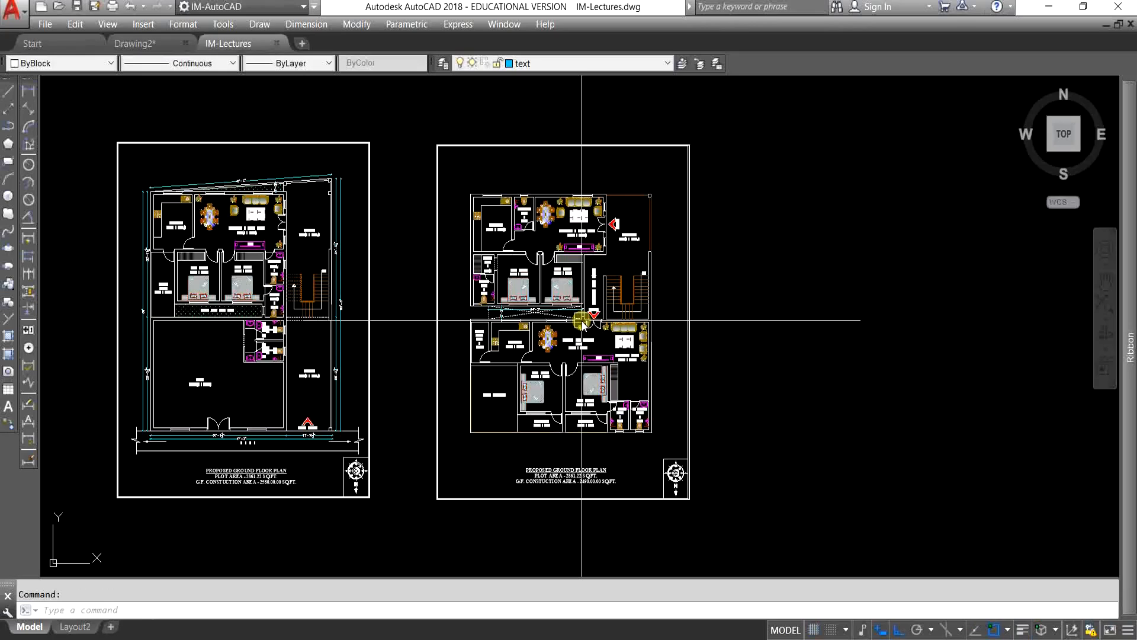
scroll(753, 347, down, 4)
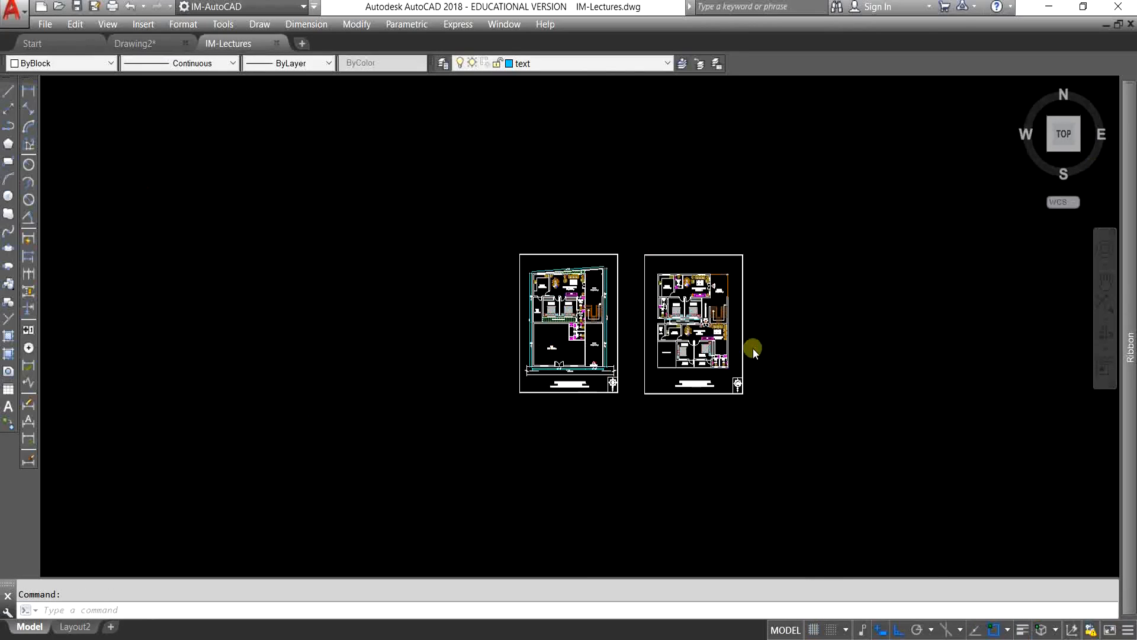
scroll(356, 320, up, 2)
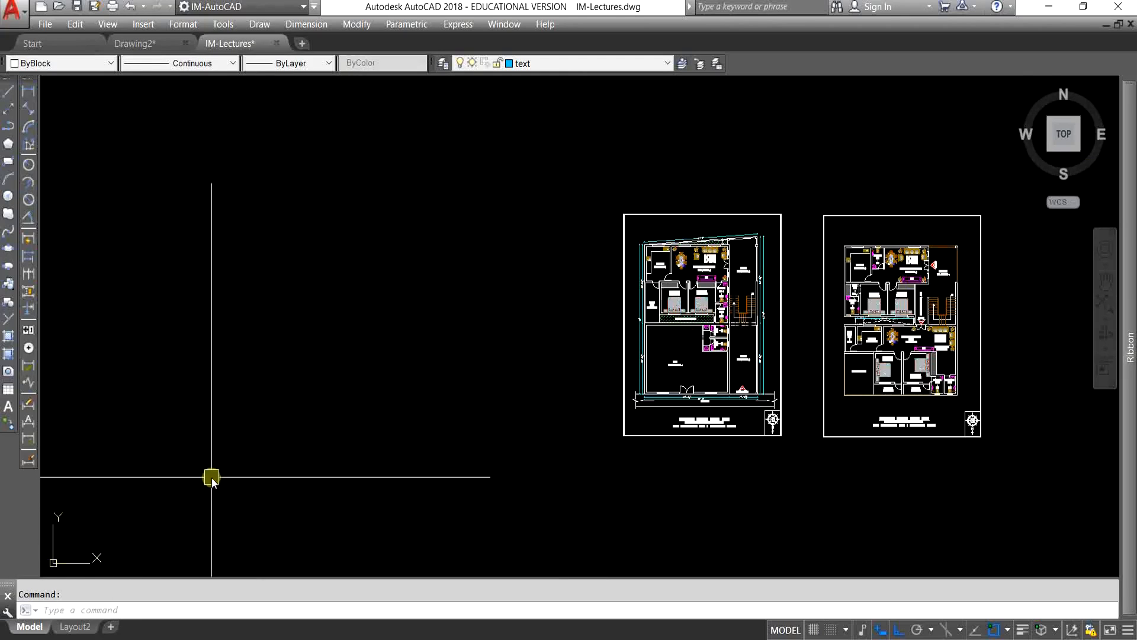
- Compare the 3D workspace of Drawing2 with the 2D floor plans in IM-Lectures
click(142, 43)
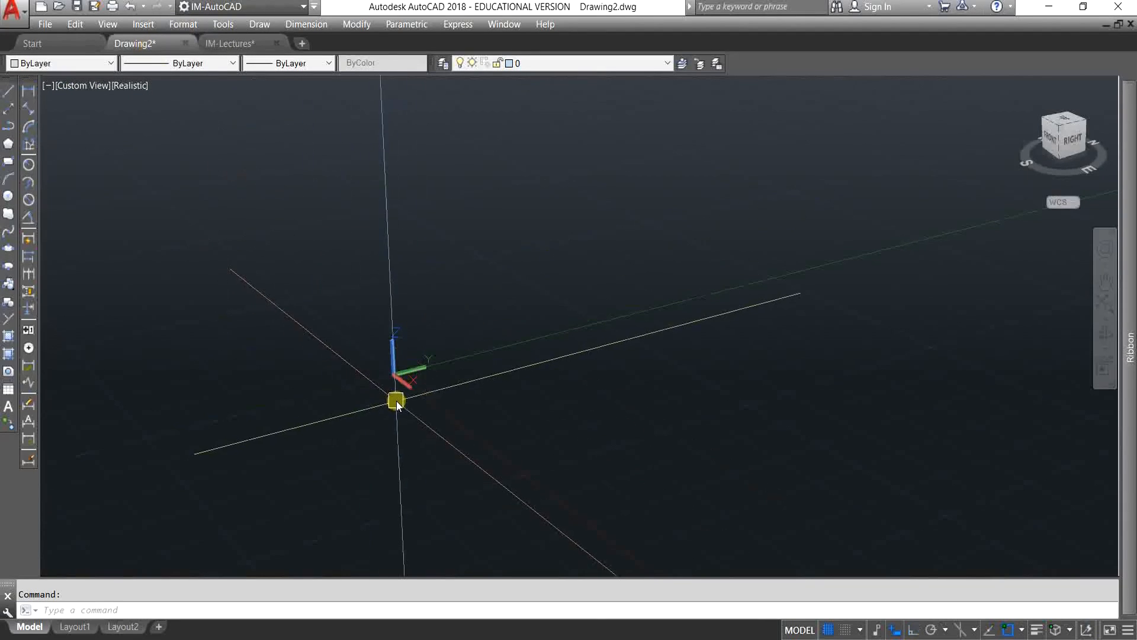
scroll(399, 372, up, 5)
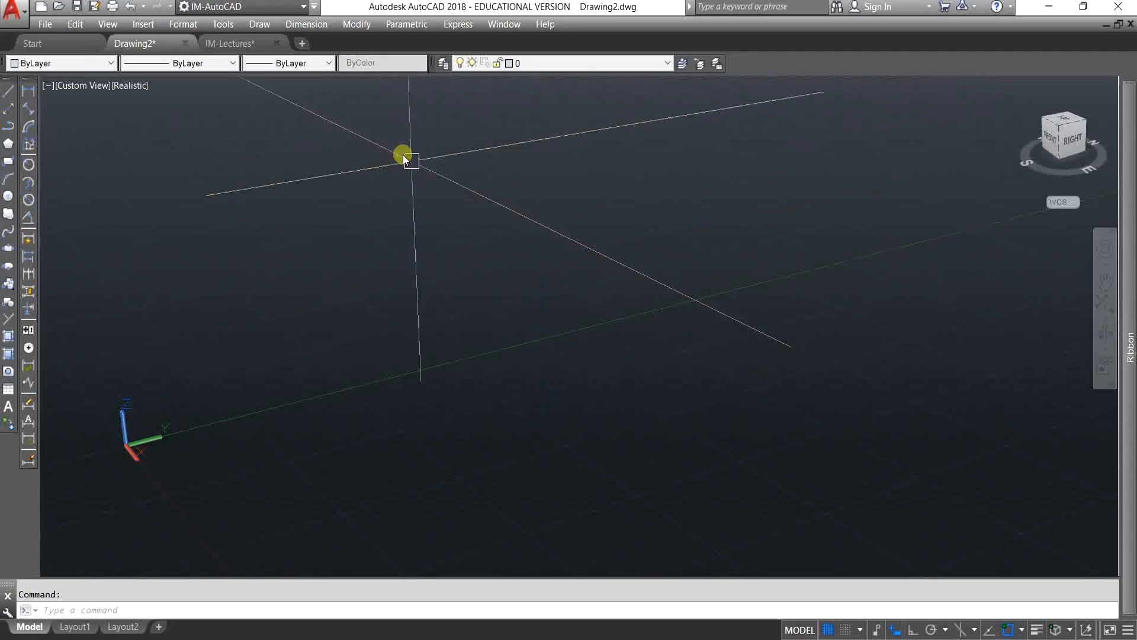
click(244, 43)
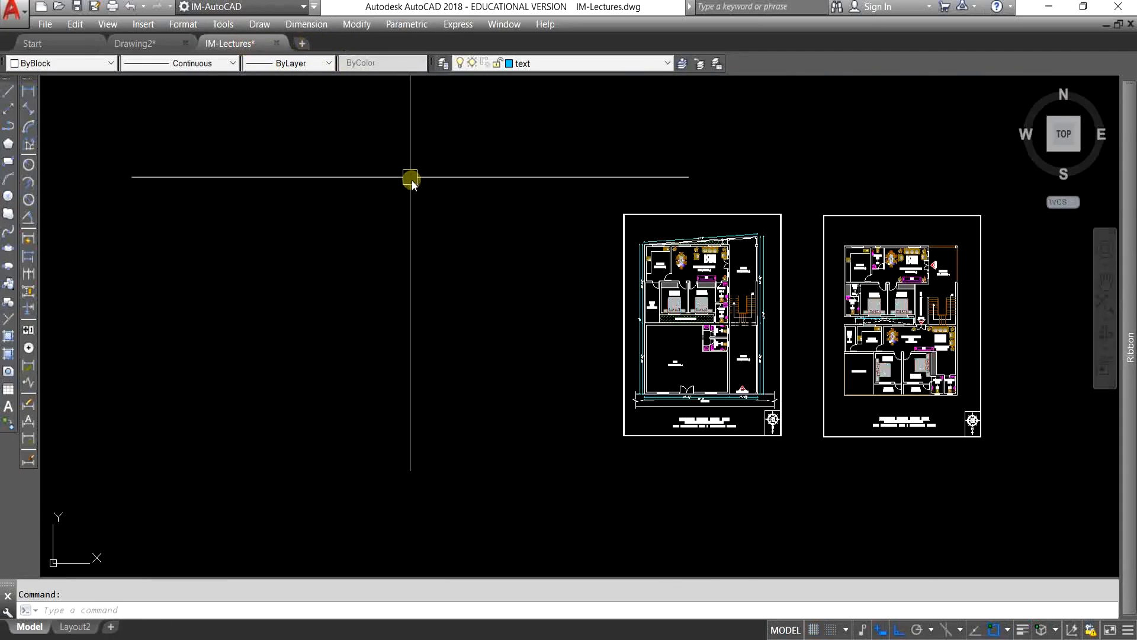
- Open the IM Autocad Lectures drawing from the recent documents
click(68, 39)
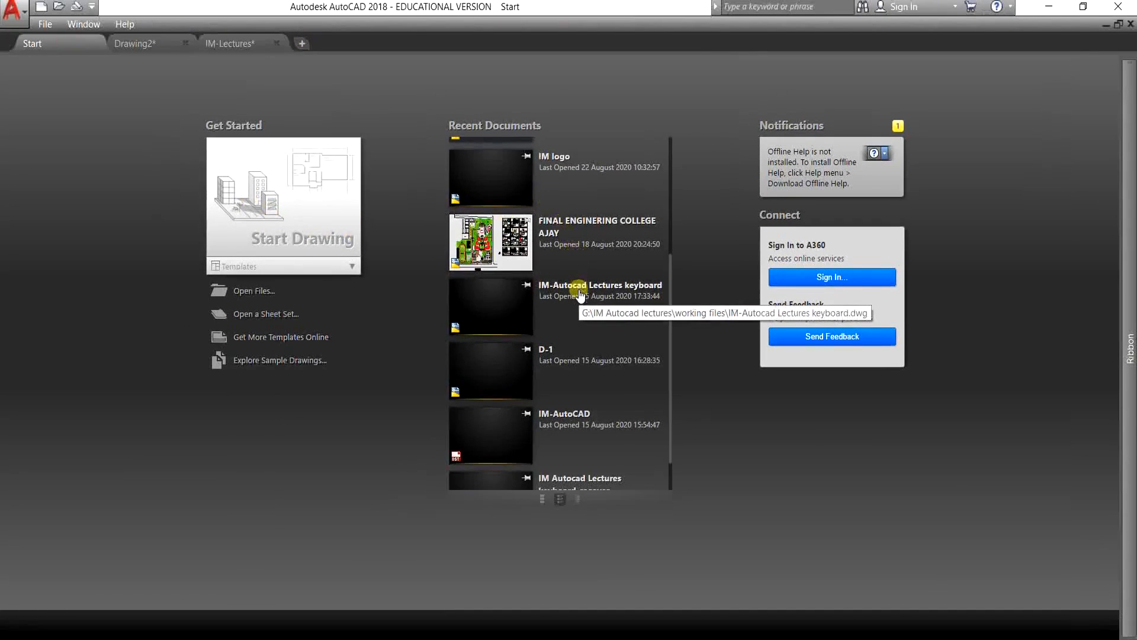
scroll(586, 219, up, 3)
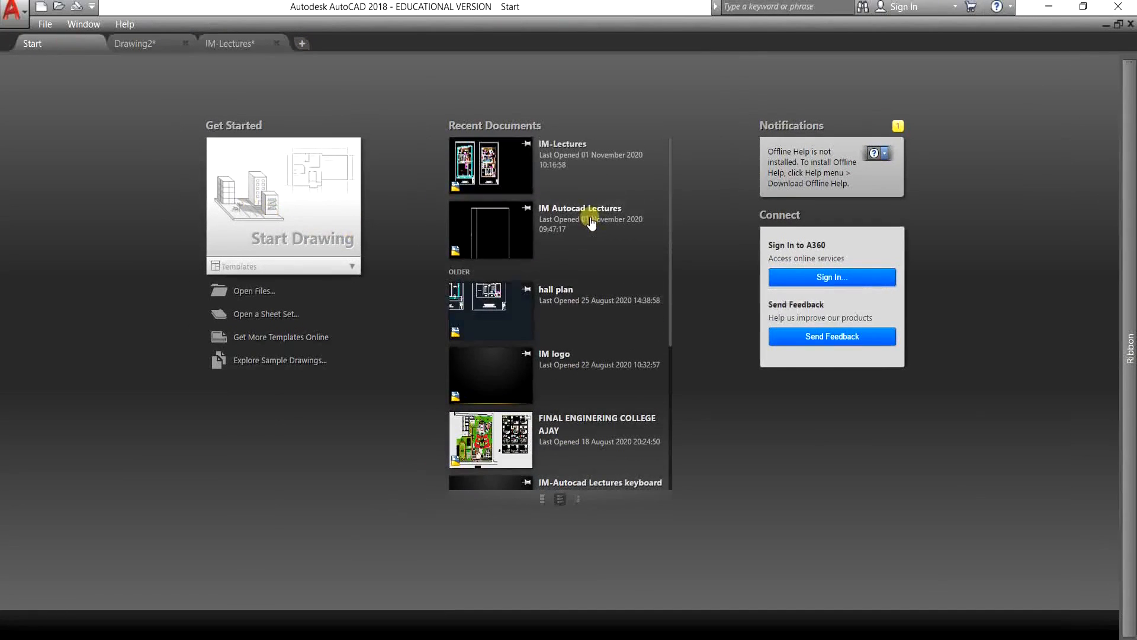
click(555, 236)
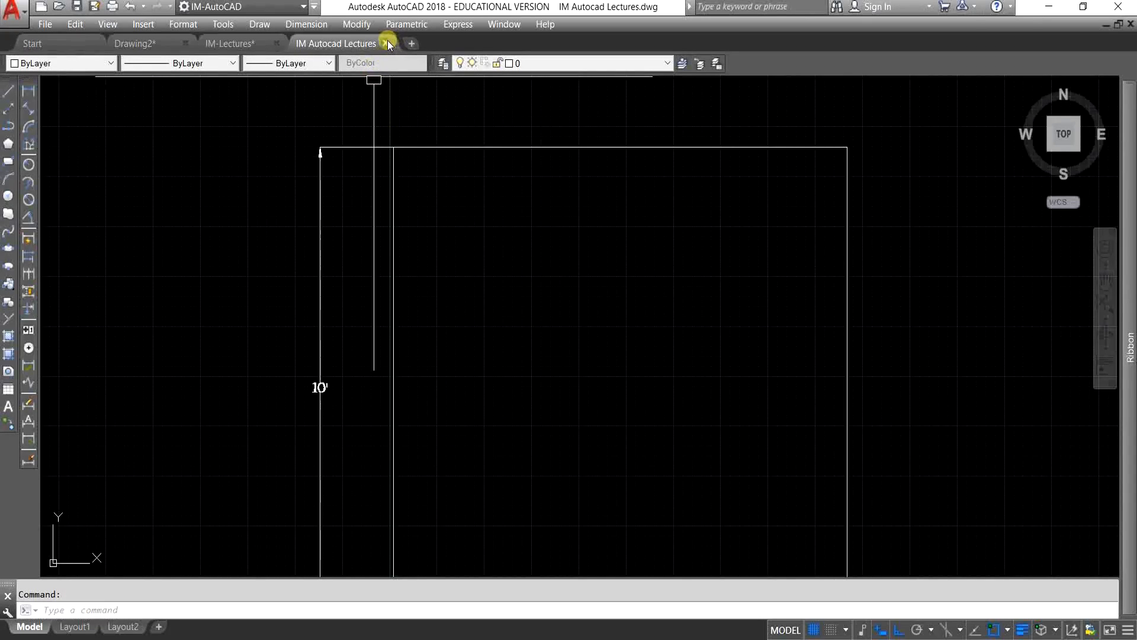
- Close the IM-Lectures drawing without saving its changes
click(264, 44)
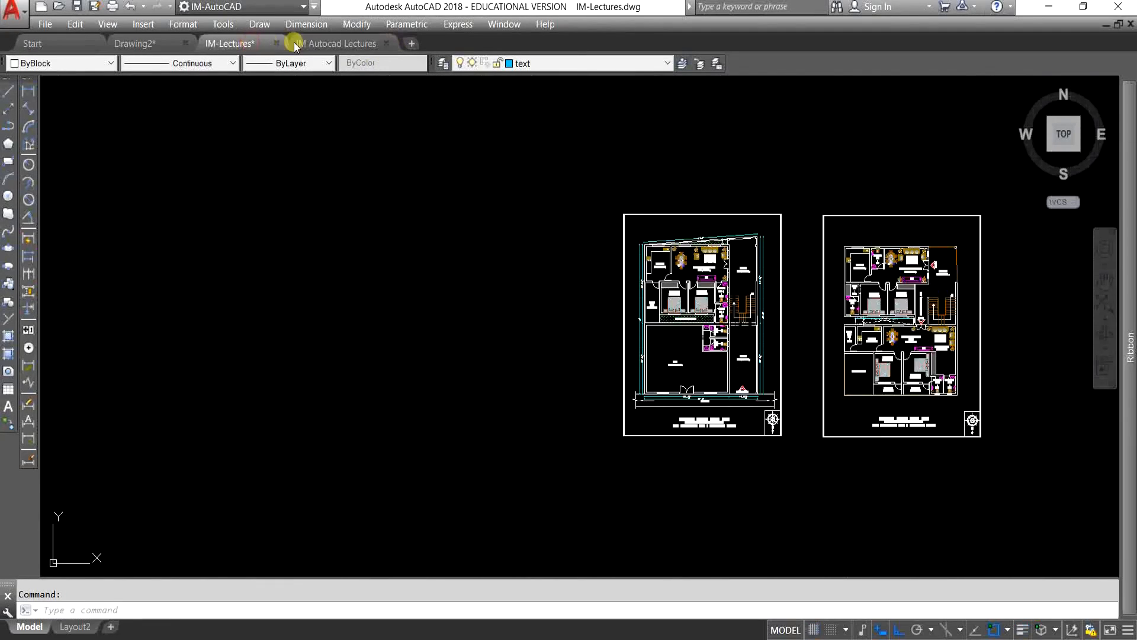
click(276, 44)
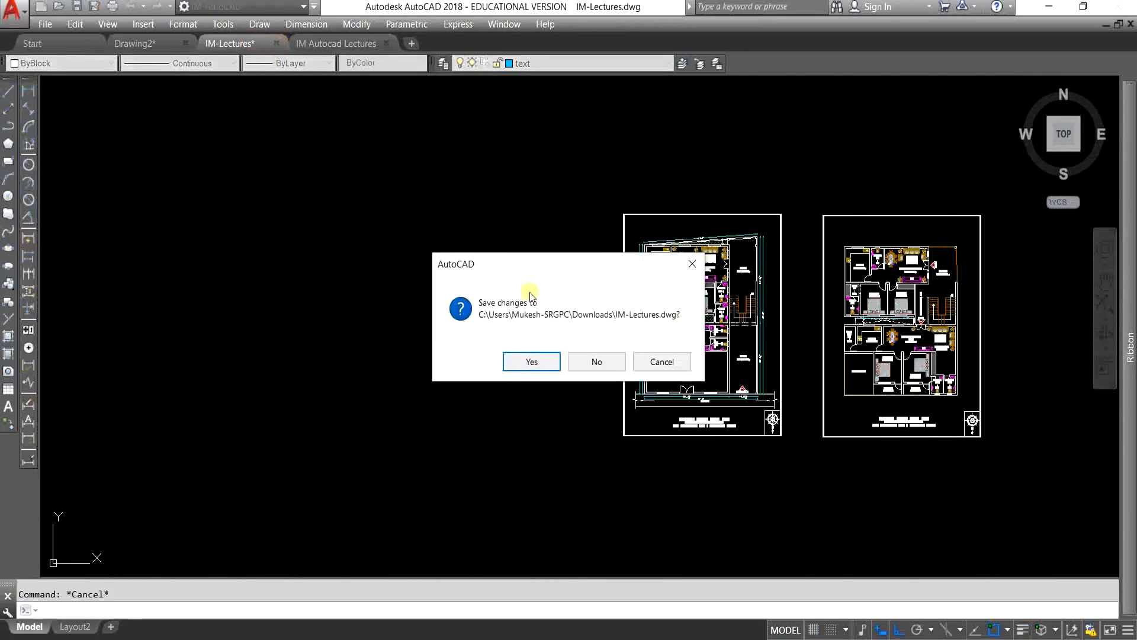
click(607, 361)
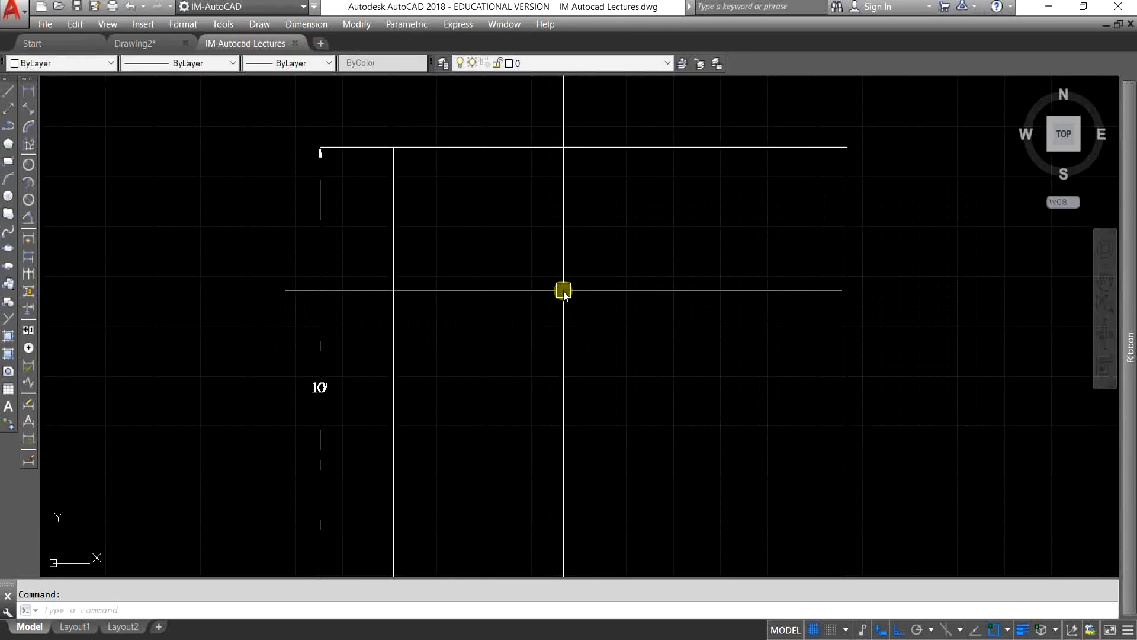
- Switch the IM Autocad Lectures drawing from the plan view to the SW Isometric view
scroll(530, 342, down, 2)
middle_drag(539, 348, 534, 330)
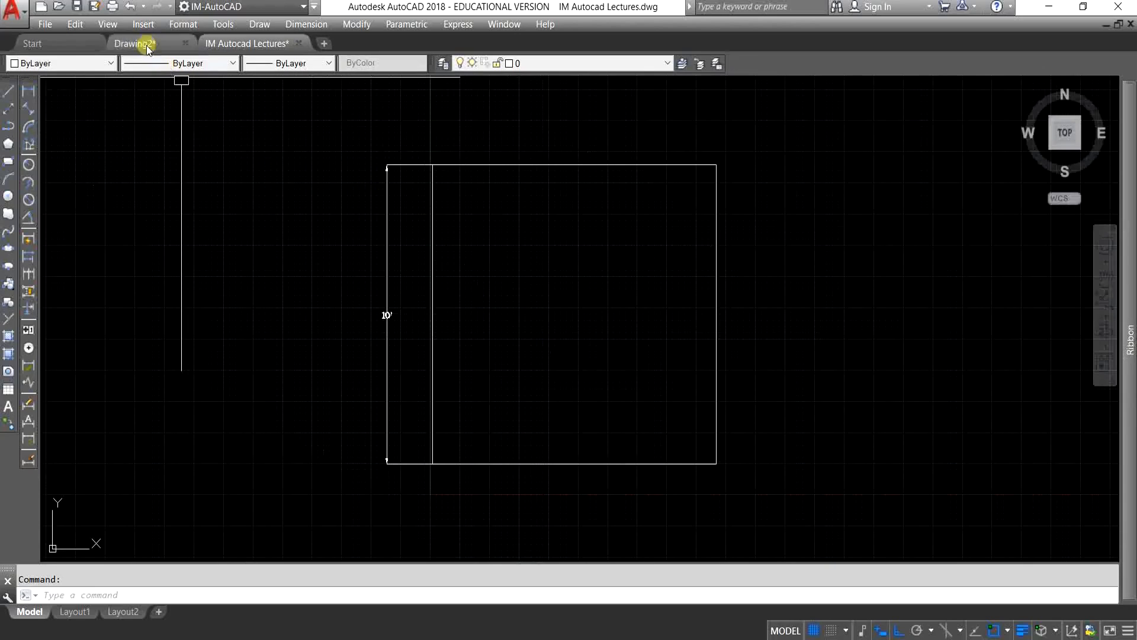
click(107, 24)
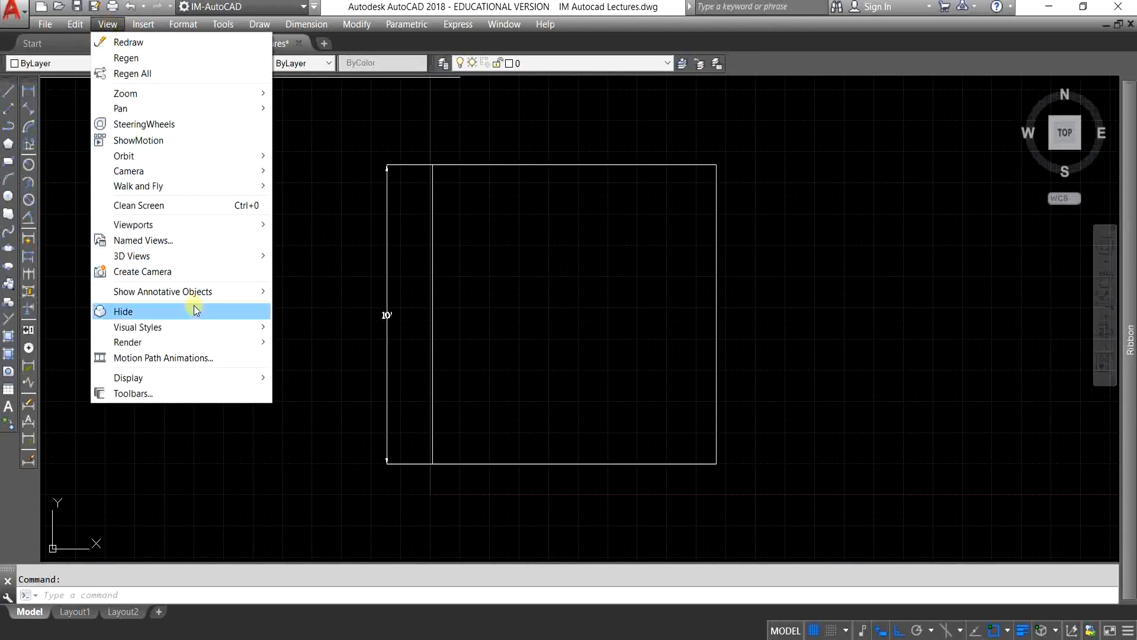
mouse_move(201, 259)
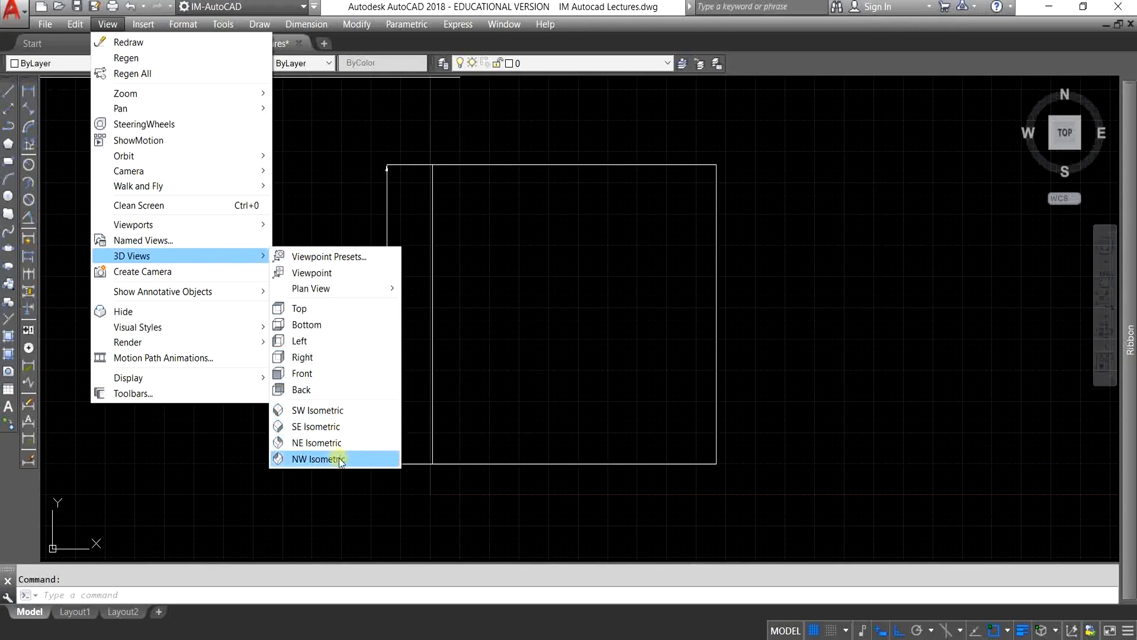
click(344, 417)
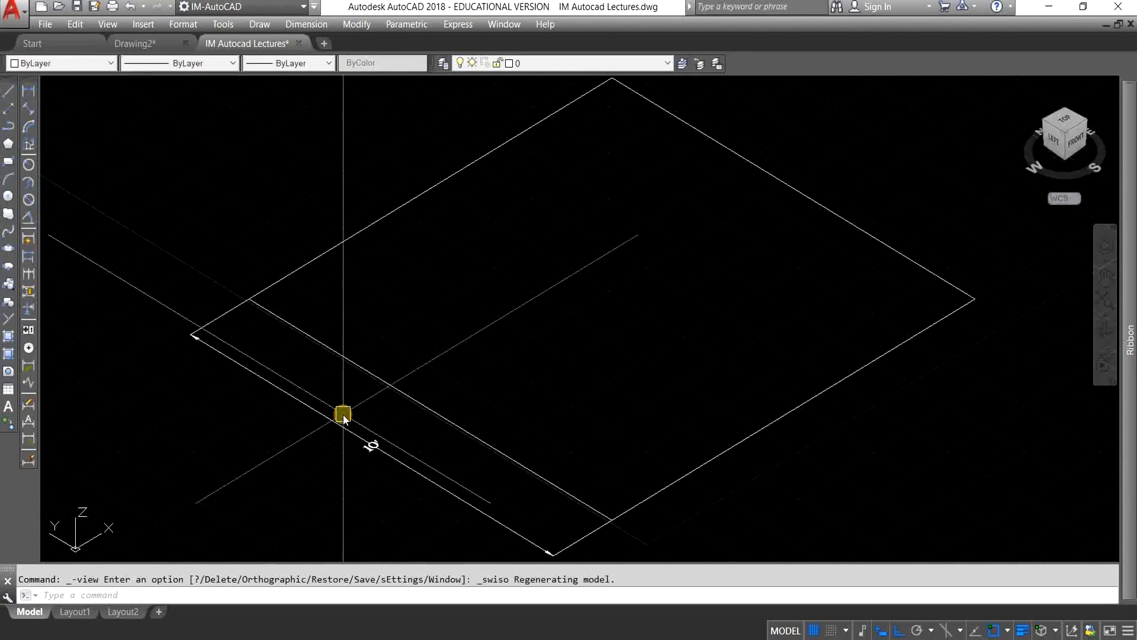
middle_drag(363, 462, 408, 376)
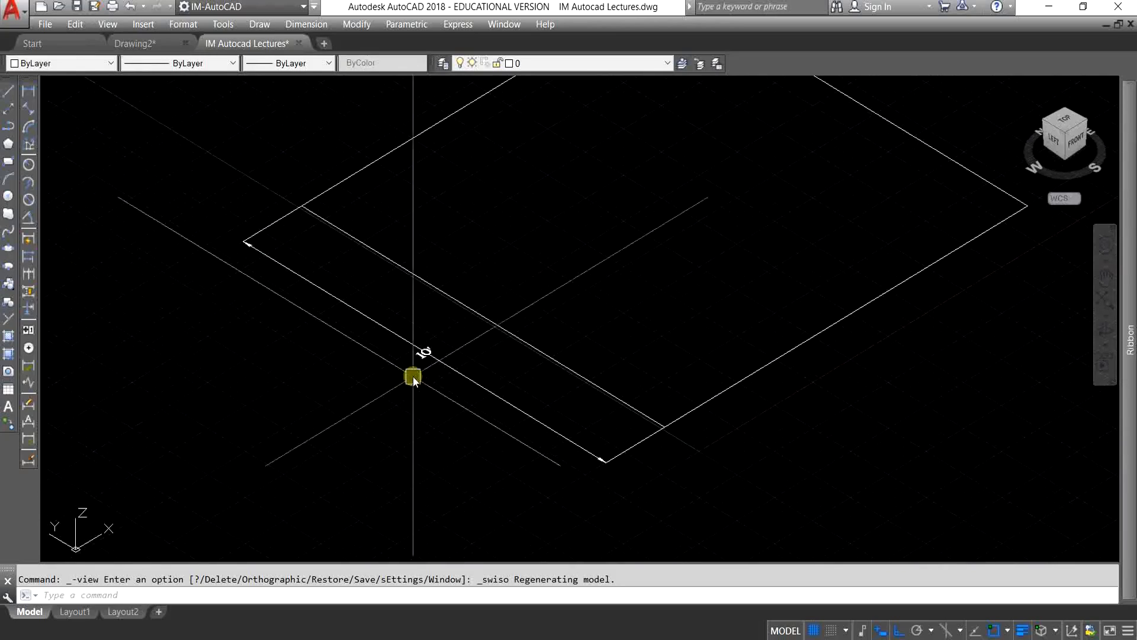
scroll(85, 532, up, 5)
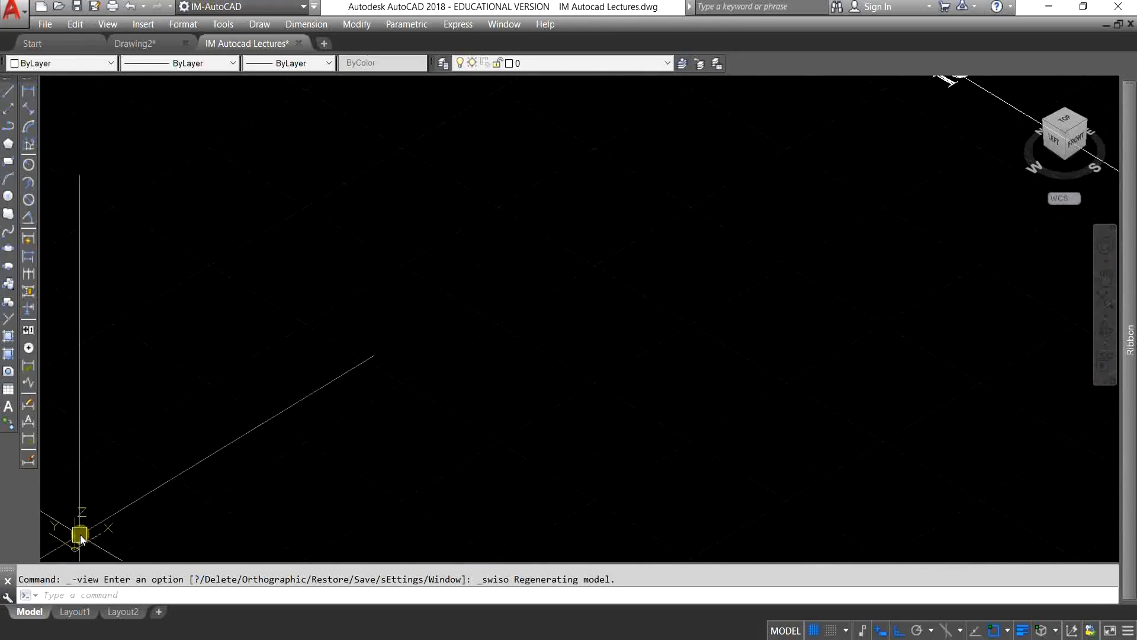
scroll(160, 465, down, 4)
scroll(368, 449, down, 2)
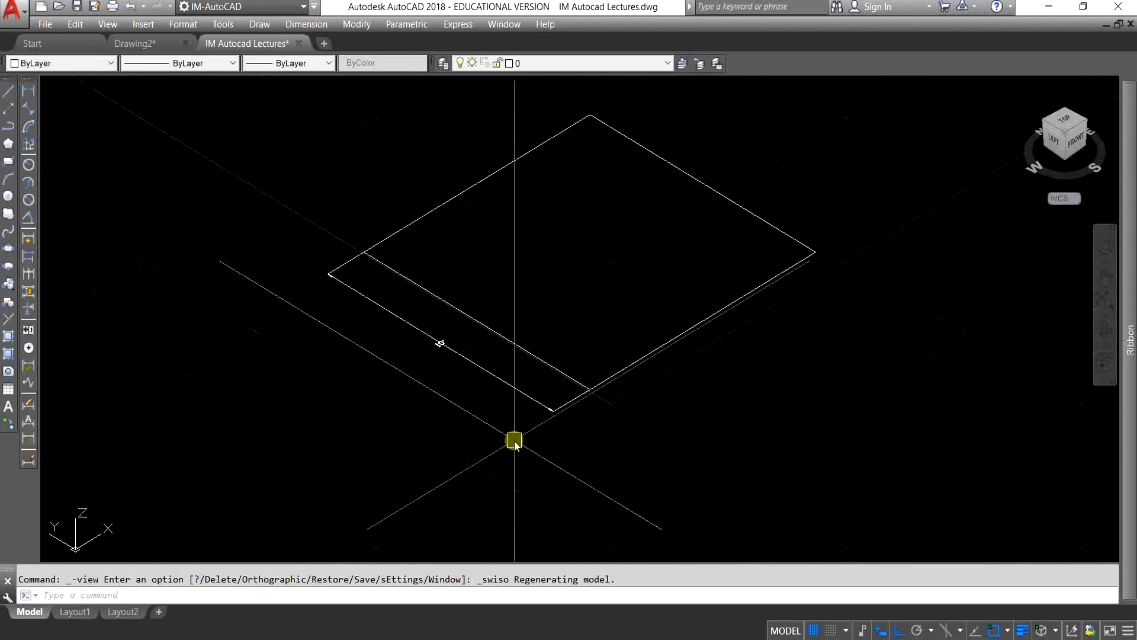
- Delete the rectangle, its inner line and the 10' dimension to empty the model space
click(644, 425)
click(406, 224)
key(Delete)
mouse_move(410, 230)
middle_down()
mouse_move(444, 330)
mouse_move(481, 346)
mouse_move(479, 369)
middle_up()
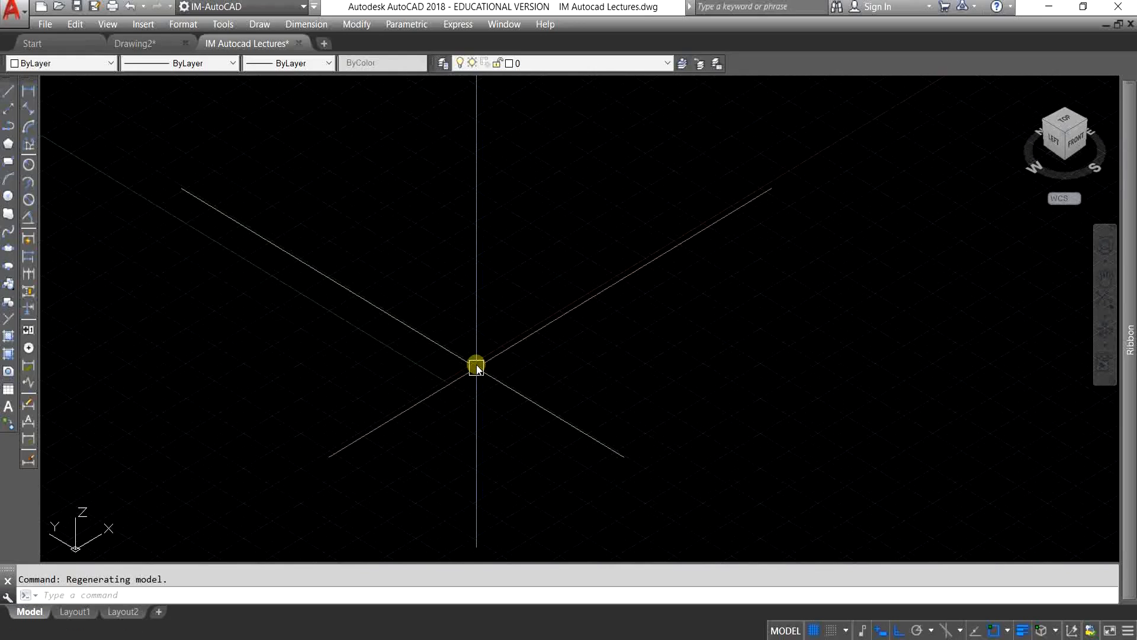
middle_drag(479, 367, 481, 347)
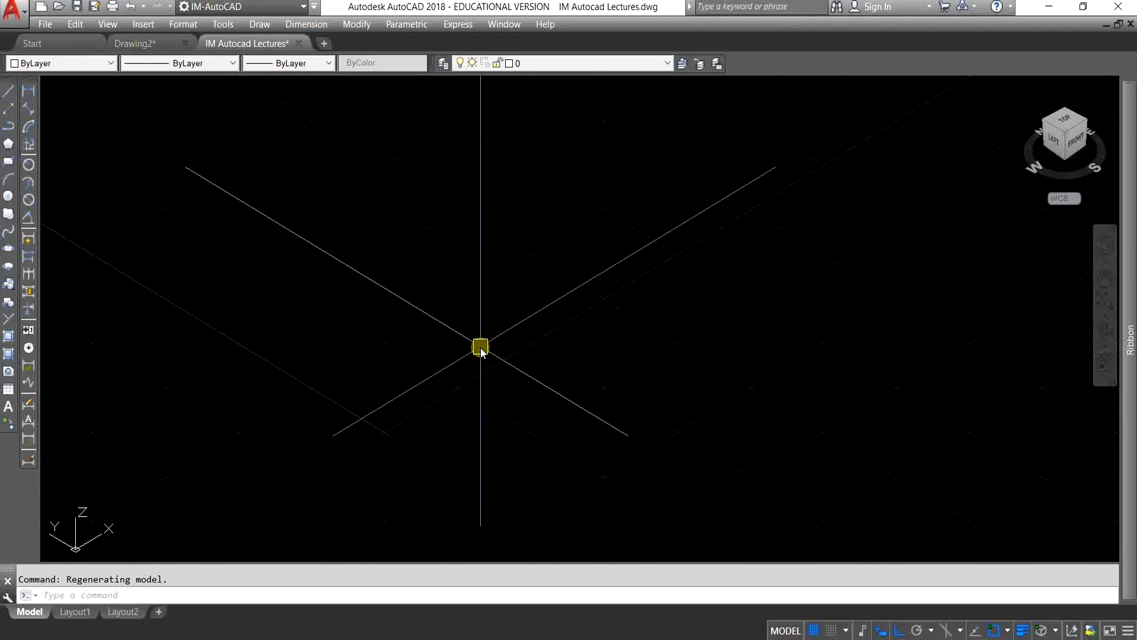
- Start a polysolid in the empty model space and draw six straight orthogonal segments as a stepped, open wall outline
drag(481, 347, 429, 225)
click(259, 24)
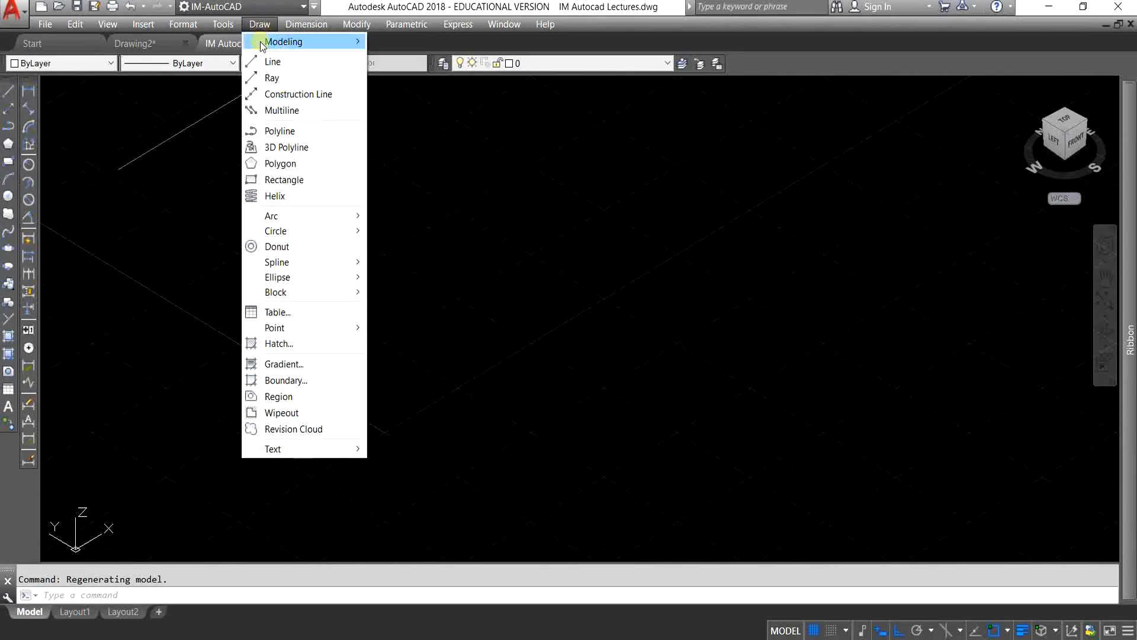
mouse_move(268, 43)
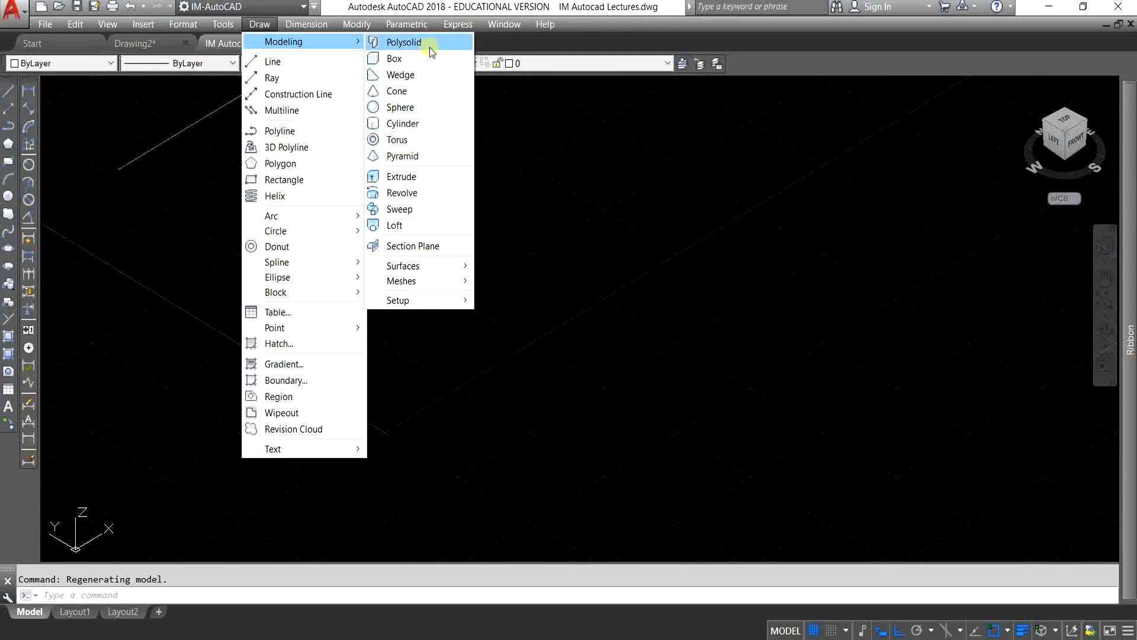
click(404, 42)
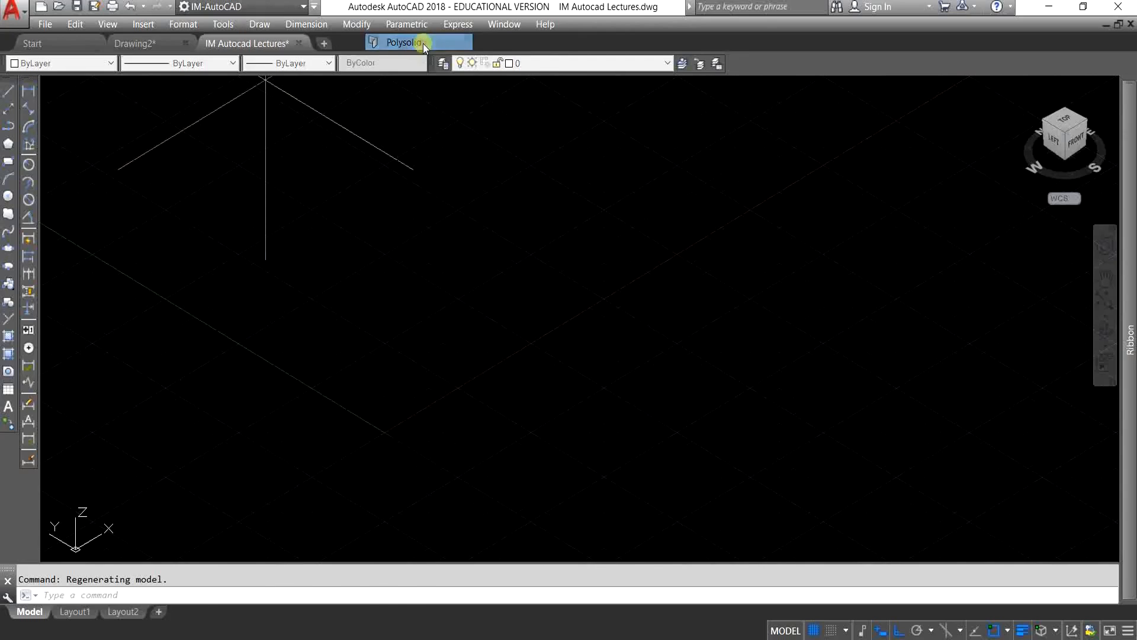
click(328, 289)
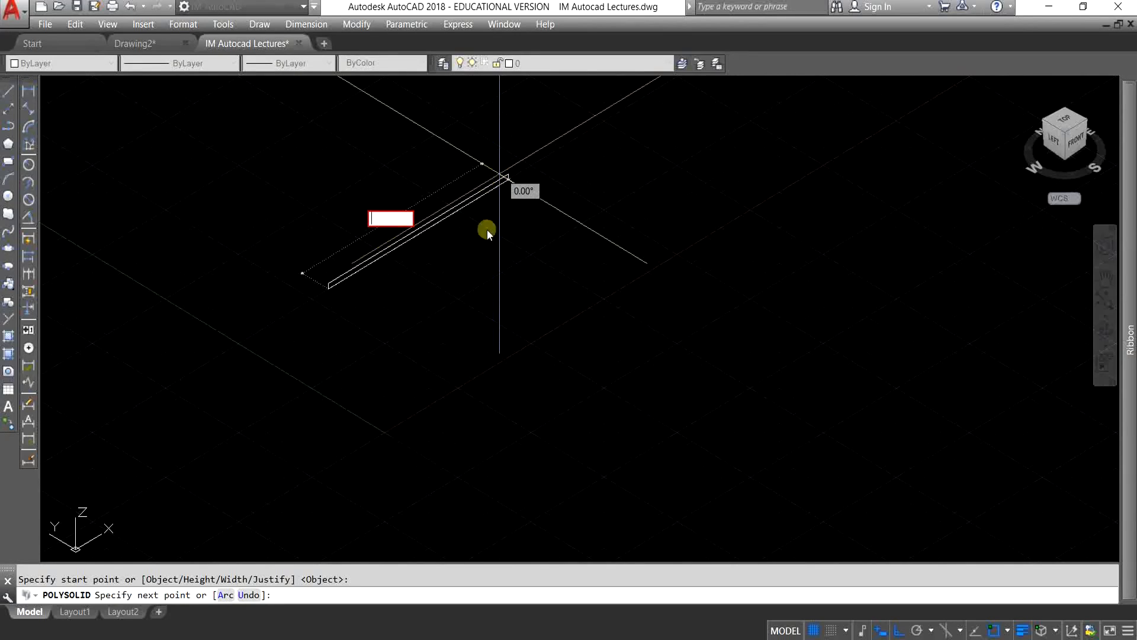
click(534, 231)
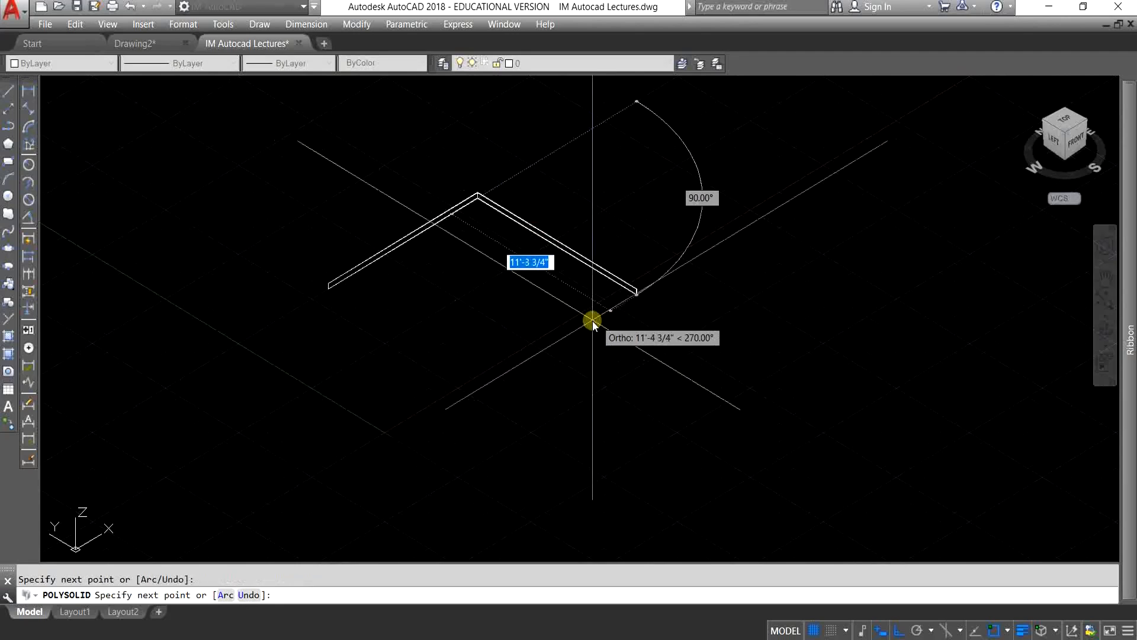
click(577, 329)
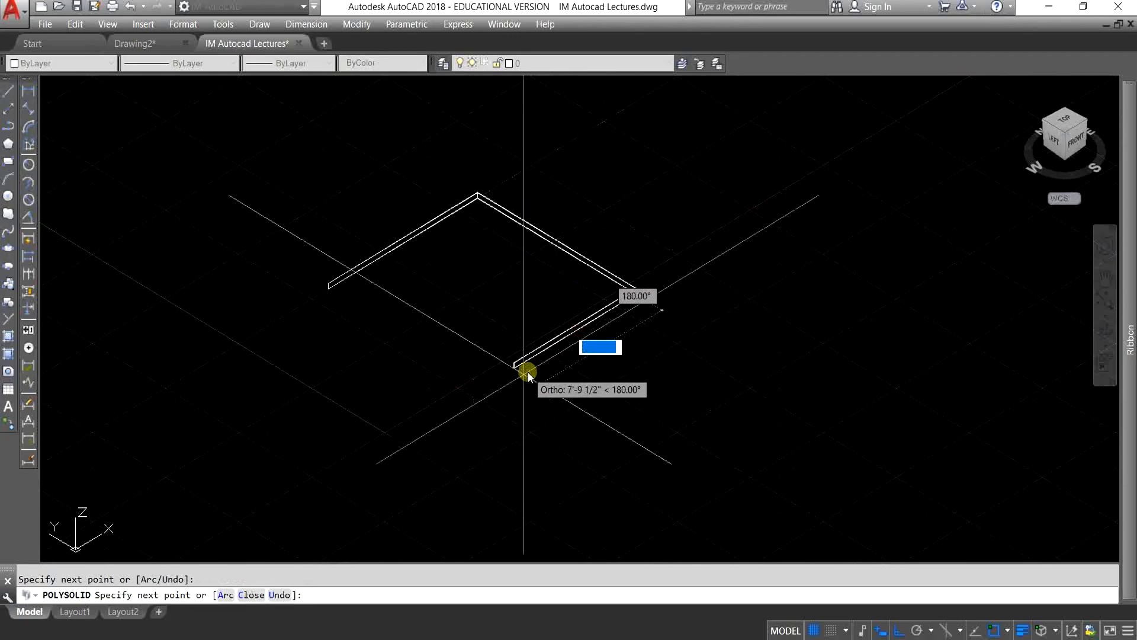
click(517, 385)
click(458, 343)
click(382, 391)
middle_drag(323, 370, 278, 410)
scroll(375, 345, down, 3)
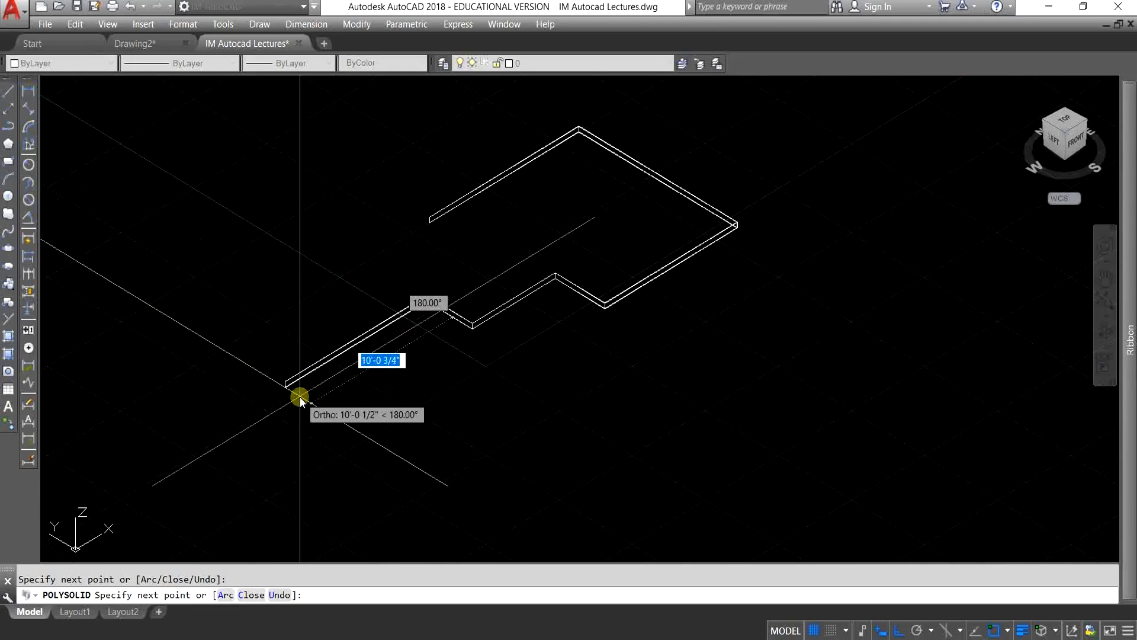
- Continue the polysolid in Arc mode with a large curved segment followed by a smaller arc that hooks back inward
text(a)
key(Return)
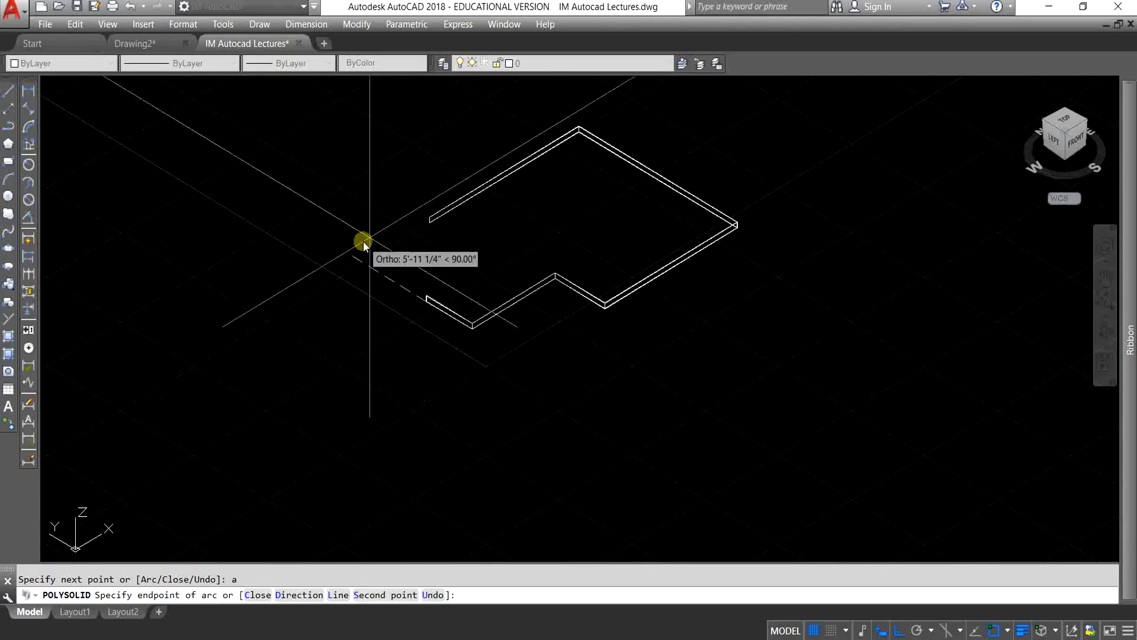
click(237, 380)
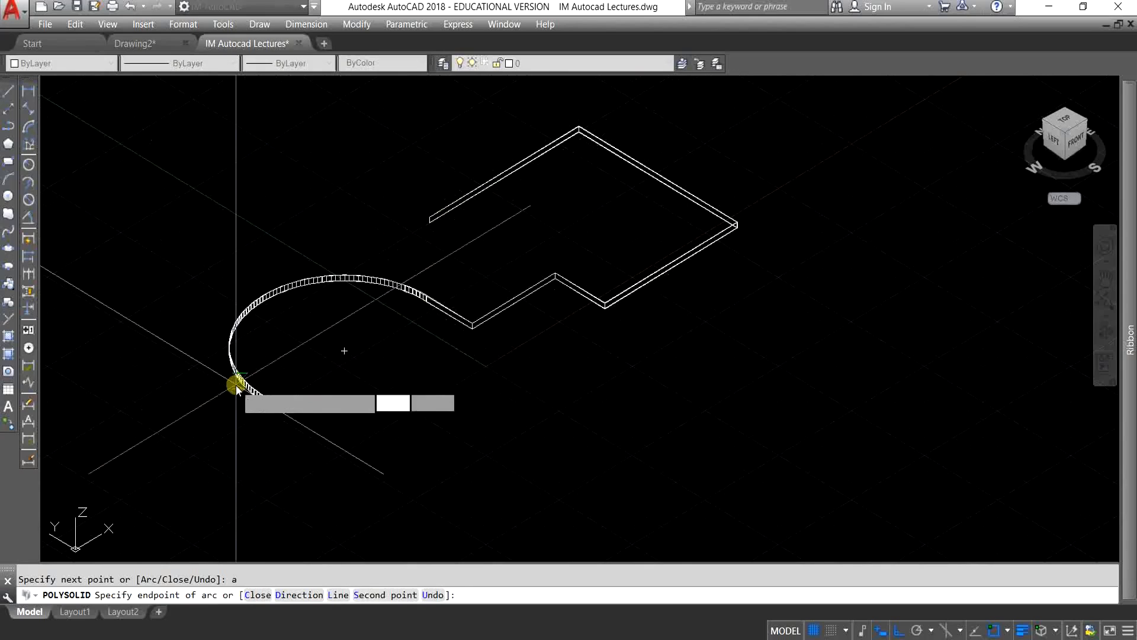
click(347, 390)
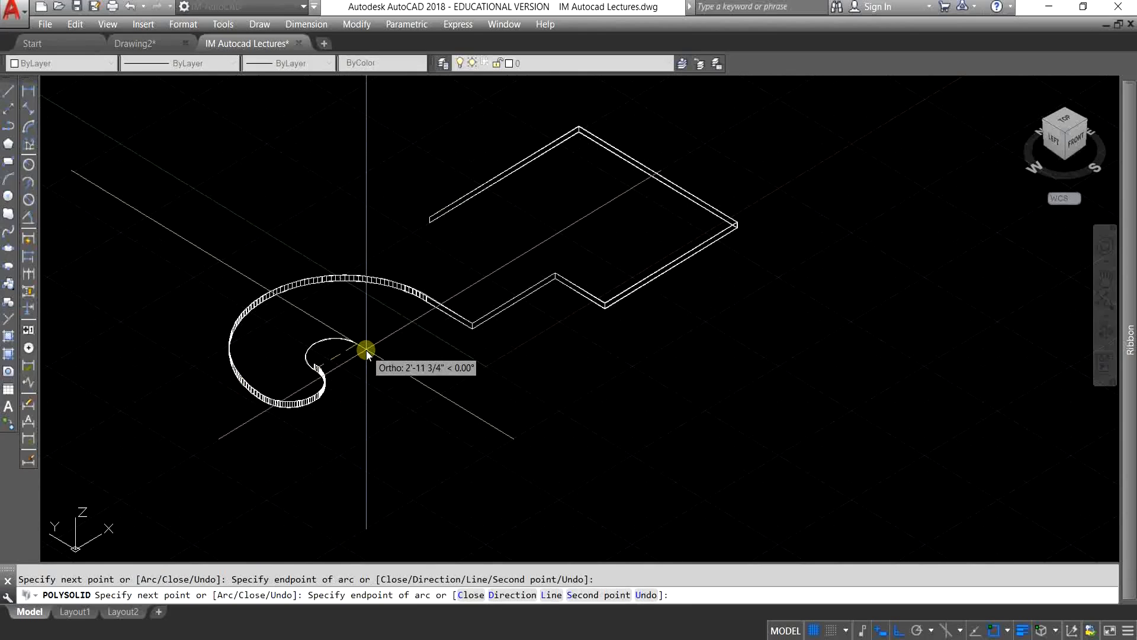
- Return the polysolid to Line mode, add five straight orthogonal segments around the outside, and close it to its start point
text(l)
key(Return)
click(380, 334)
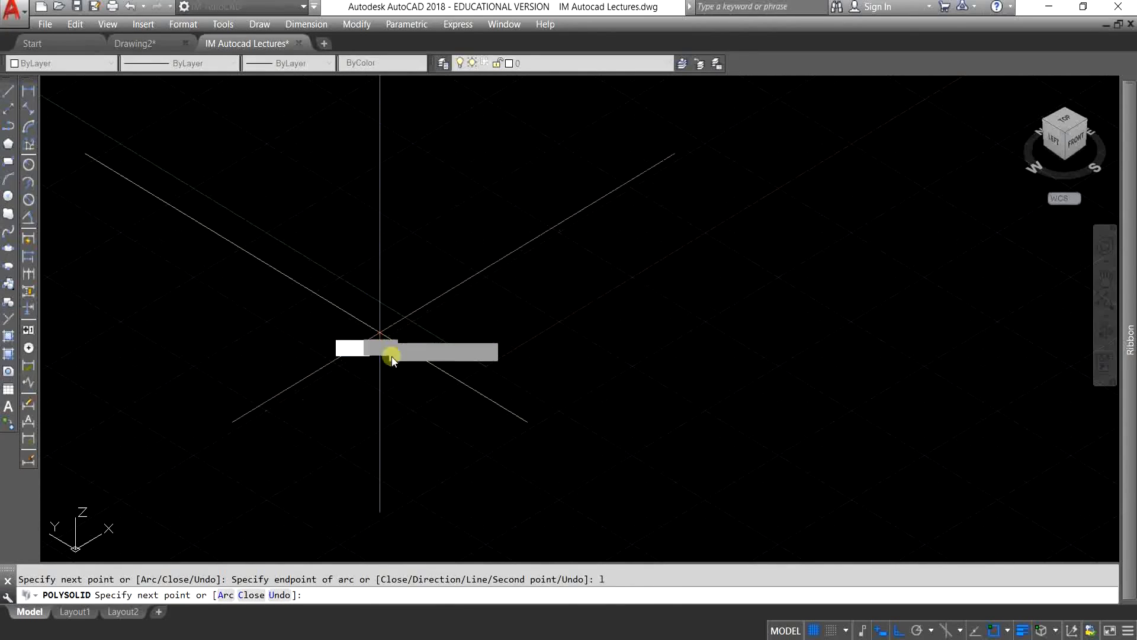
click(508, 459)
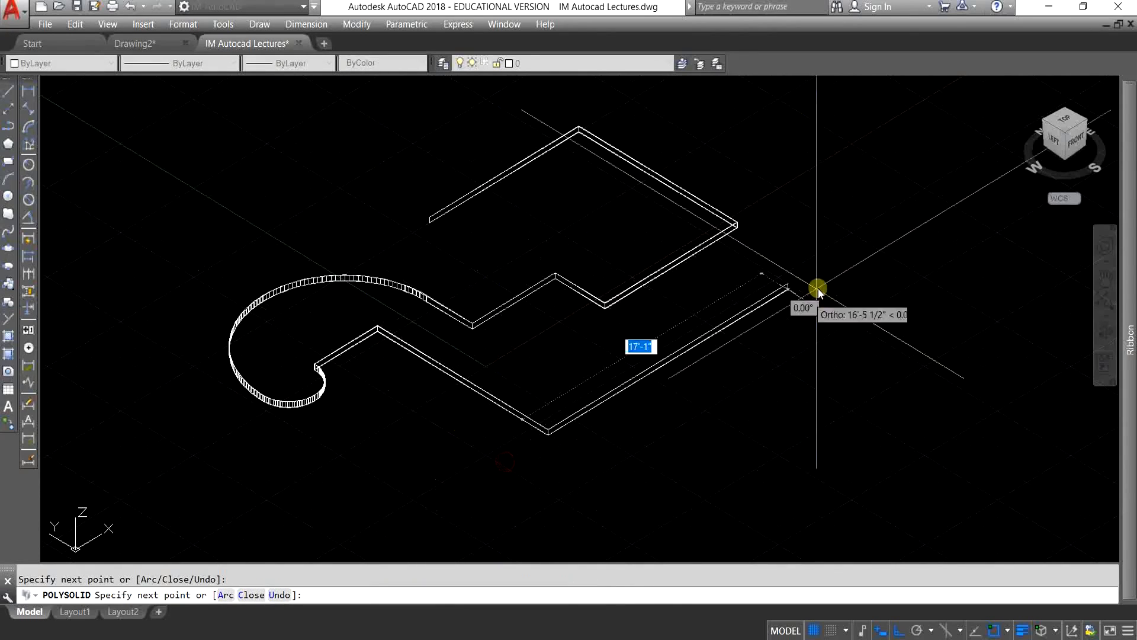
click(870, 241)
middle_drag(824, 251, 821, 253)
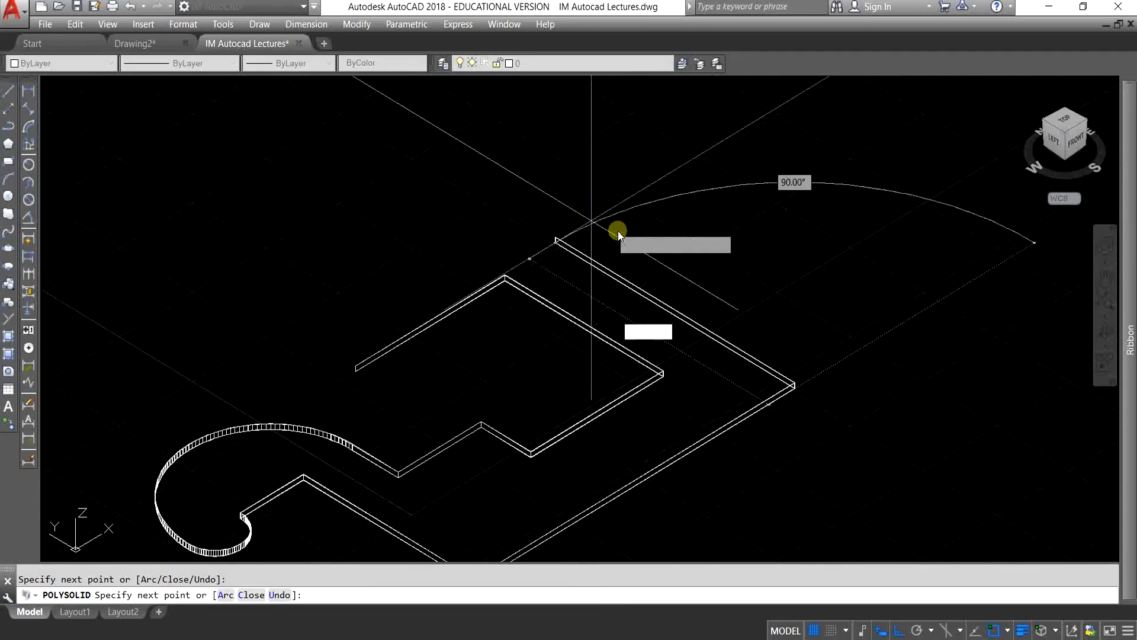
click(417, 181)
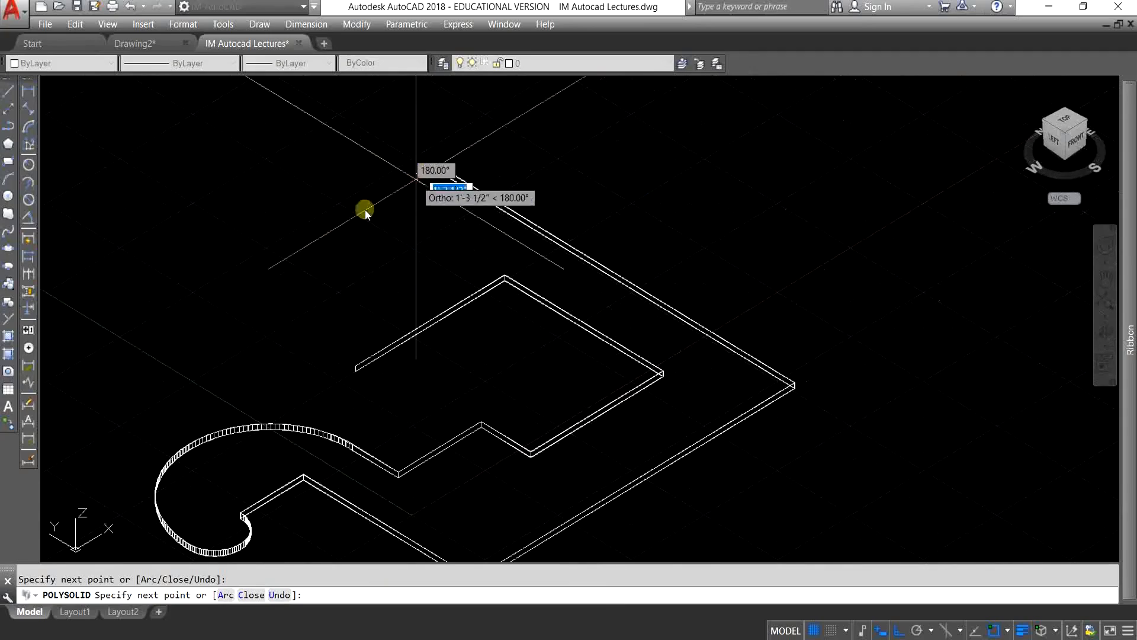
click(251, 262)
text(c)
key(Return)
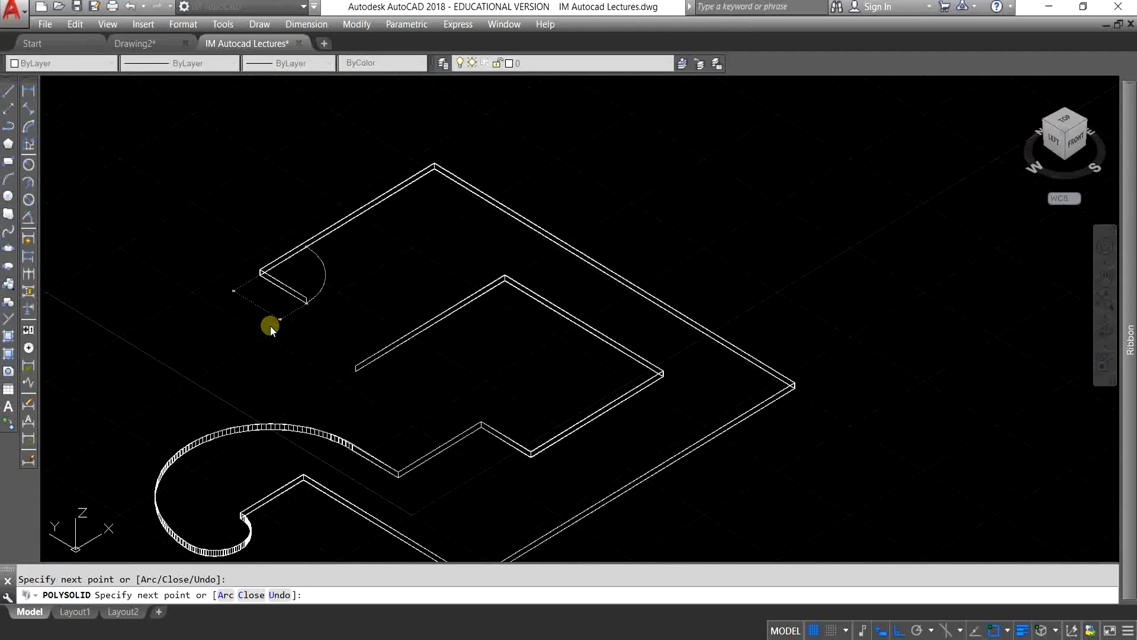
middle_drag(610, 353, 681, 246)
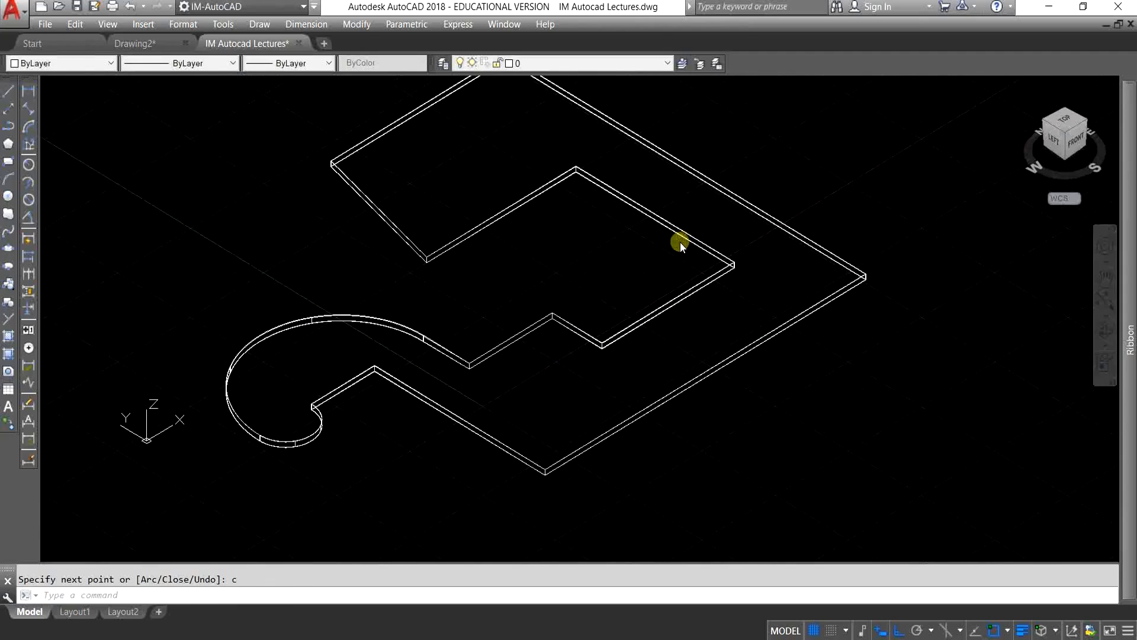
middle_drag(577, 366, 593, 366)
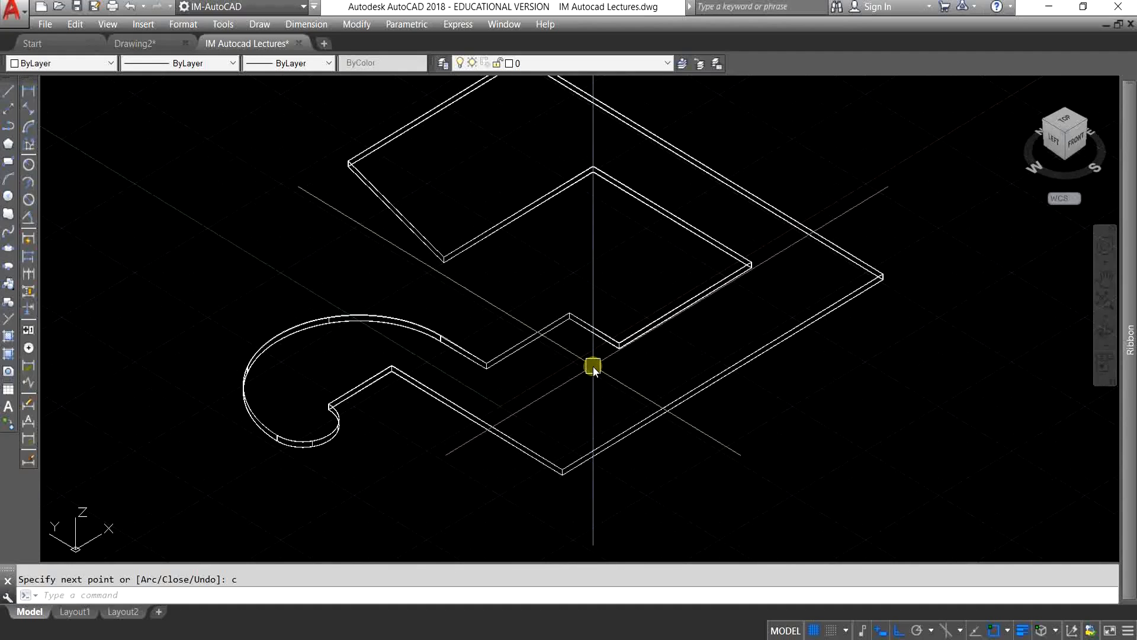
middle_drag(608, 361, 572, 373)
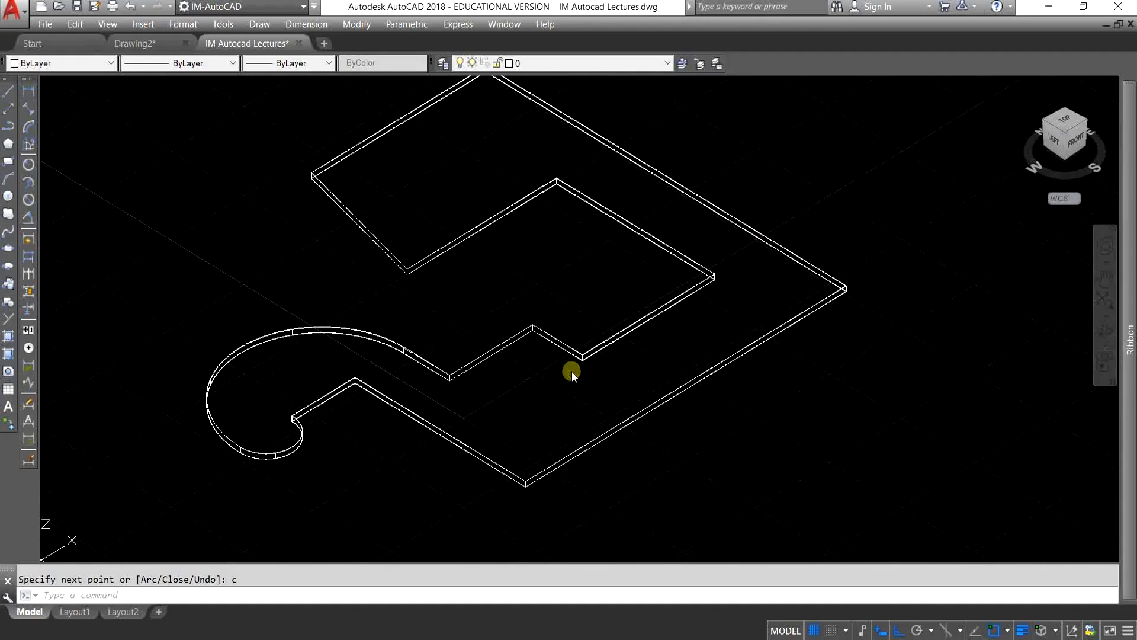
middle_drag(520, 272, 536, 274)
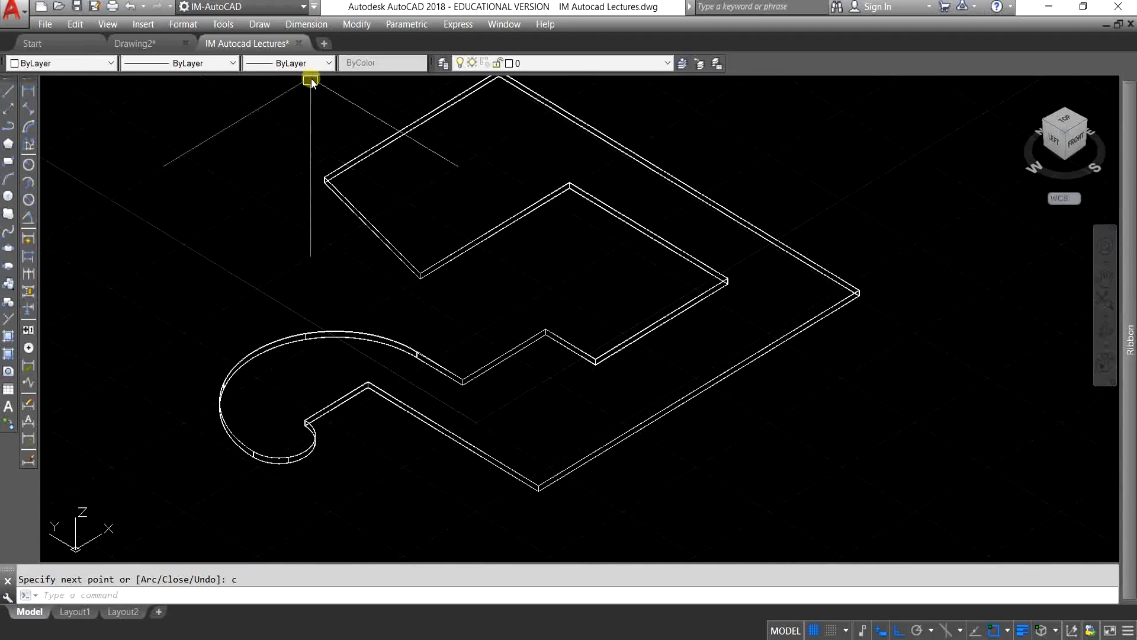
- Create a solid box beside the polysolid from two freehand base corners, with a height of about 14'
click(253, 24)
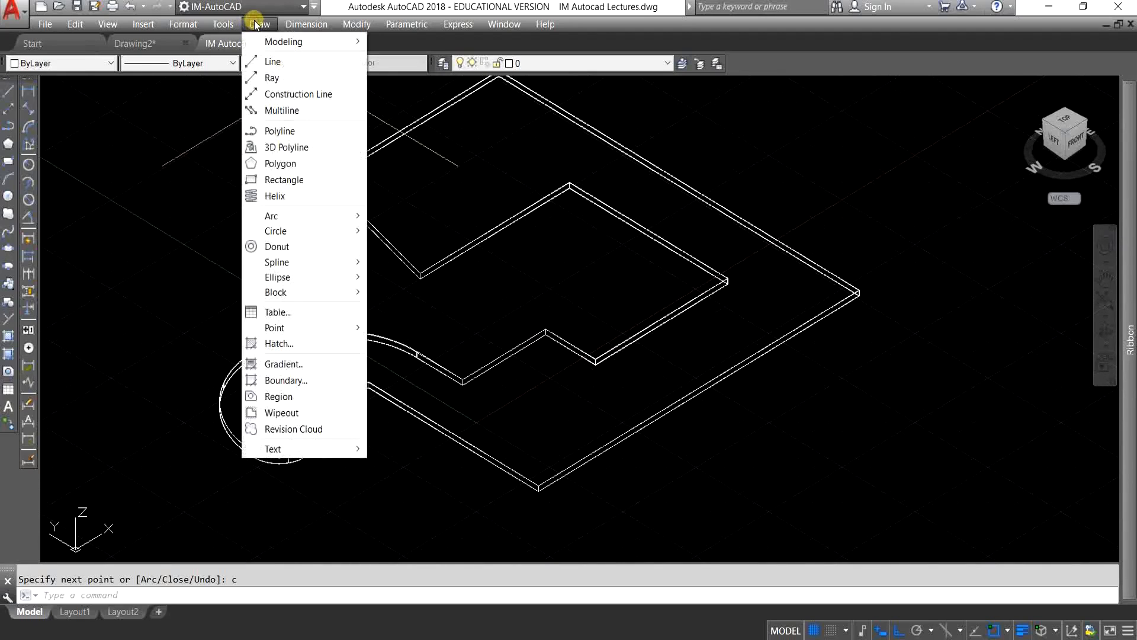
mouse_move(363, 45)
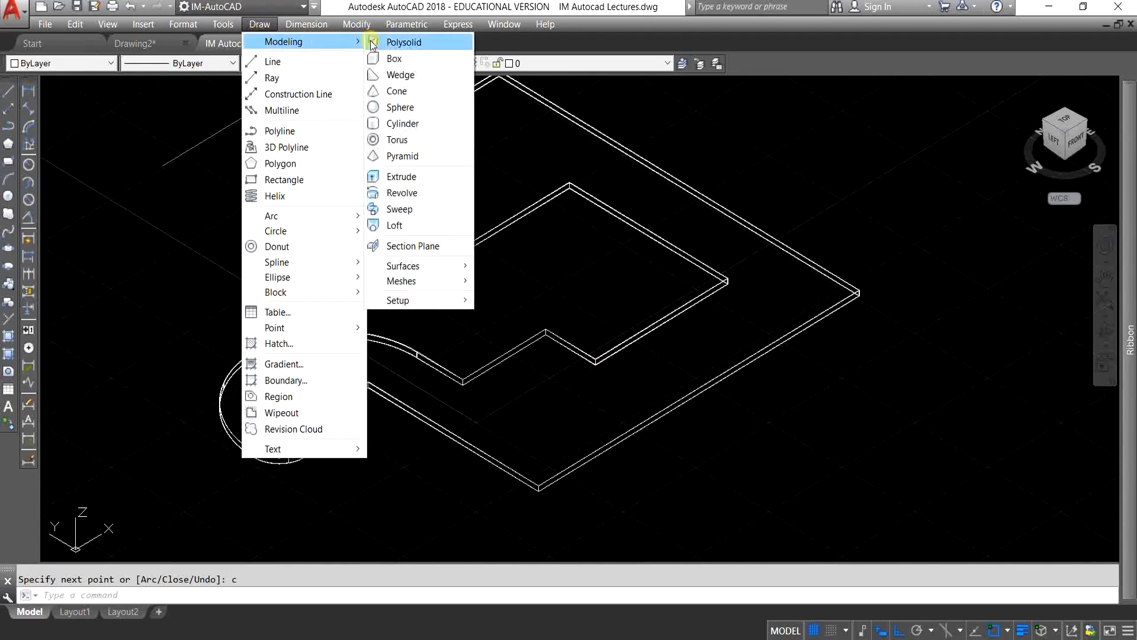
click(412, 59)
scroll(338, 88, down, 2)
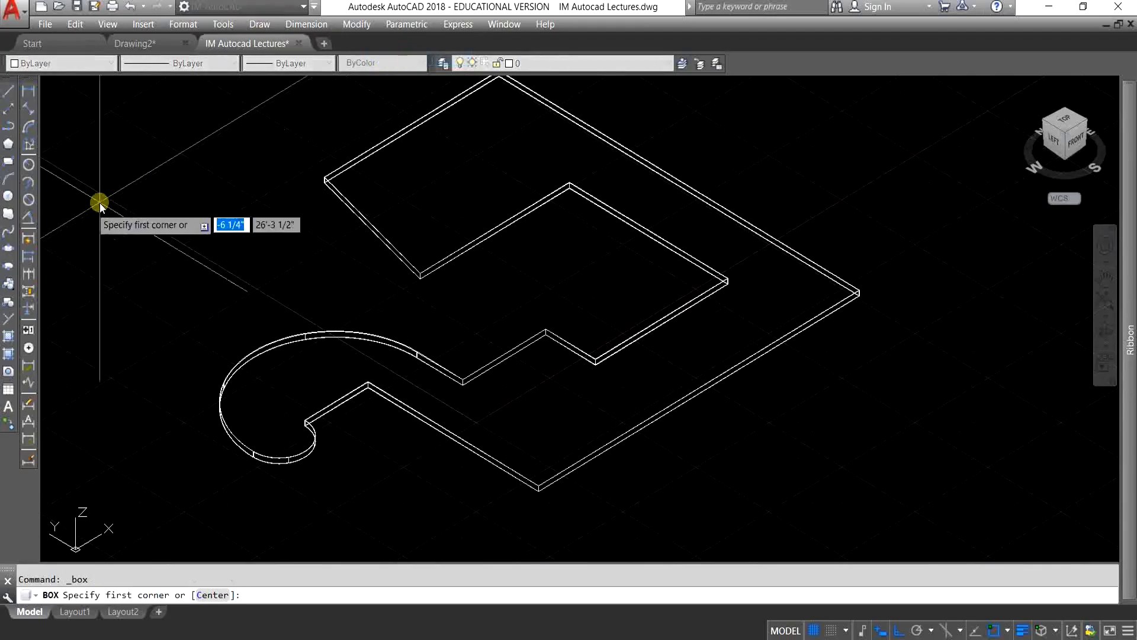
scroll(71, 259, down, 3)
scroll(500, 310, up, 4)
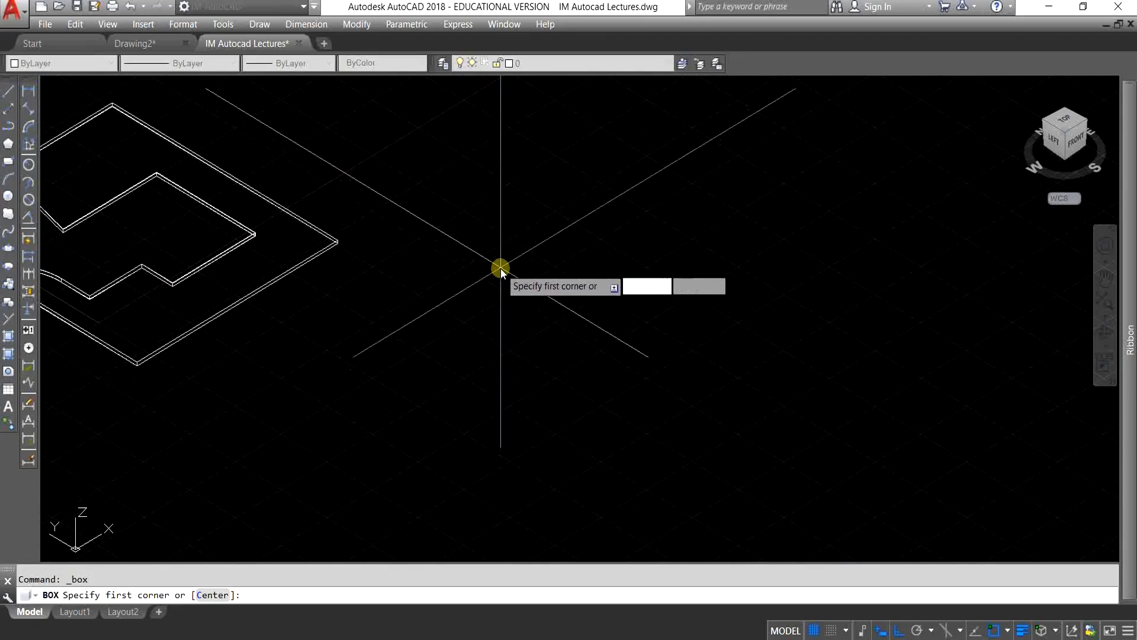
click(500, 264)
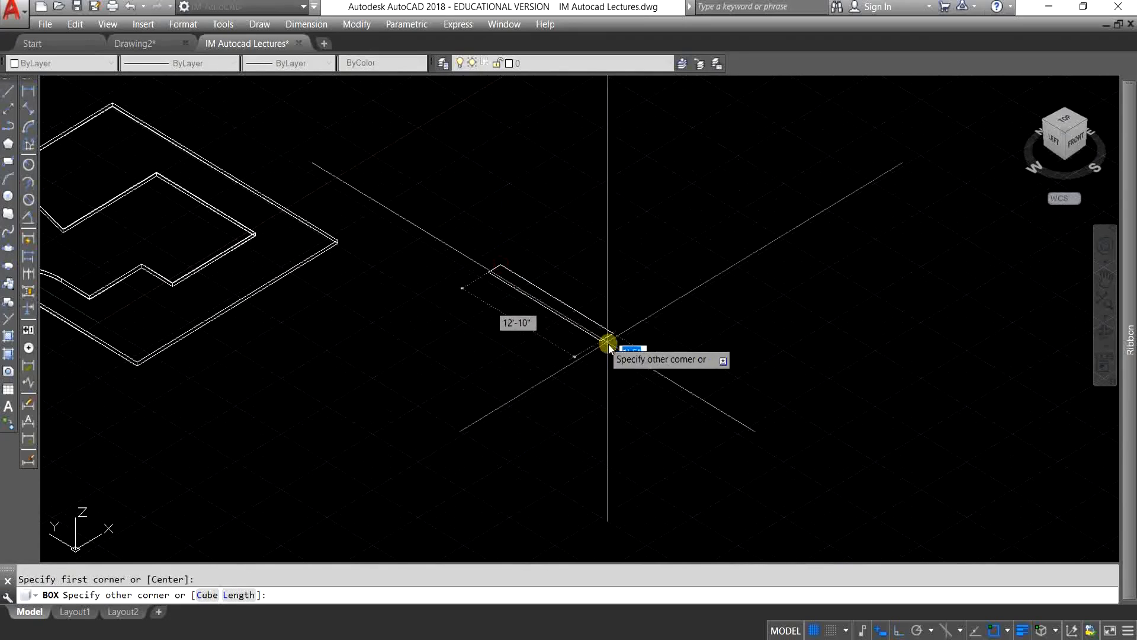
click(838, 256)
middle_drag(823, 199, 782, 292)
click(798, 210)
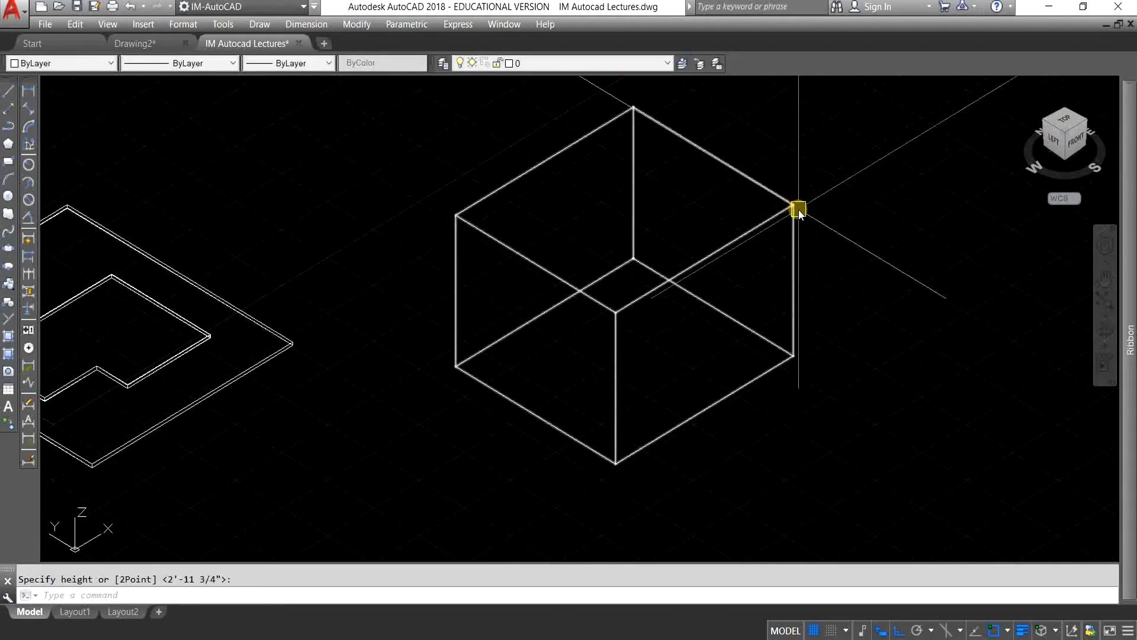
- Create a solid wedge beside the box from two freehand base corners and raise its height freehand
scroll(563, 163, down, 4)
middle_drag(711, 304, 675, 342)
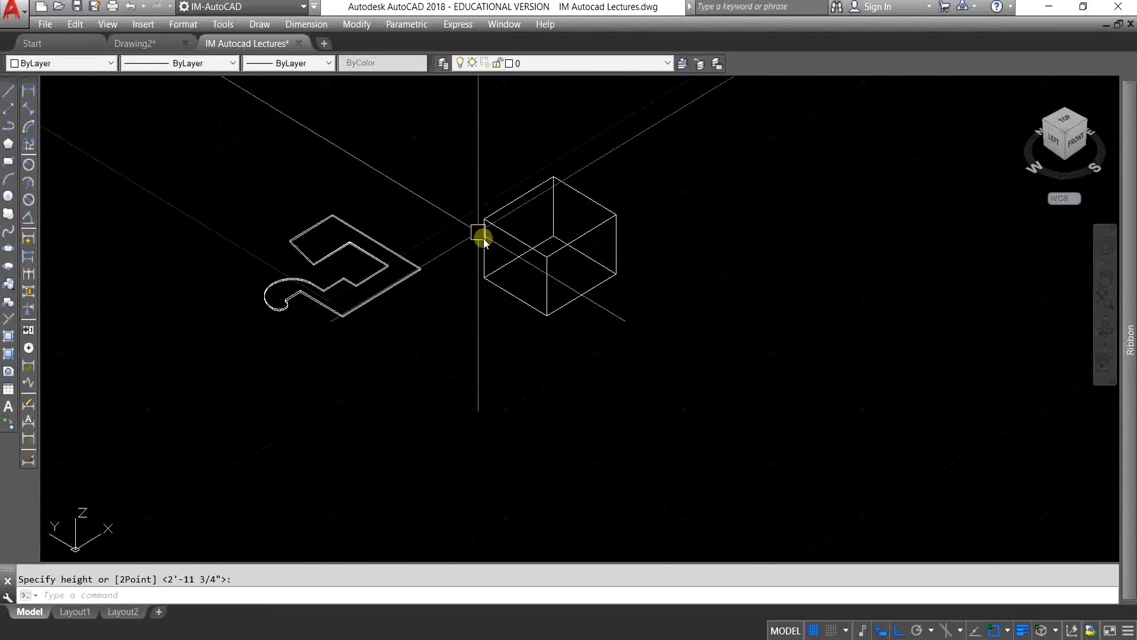
click(264, 29)
mouse_move(296, 47)
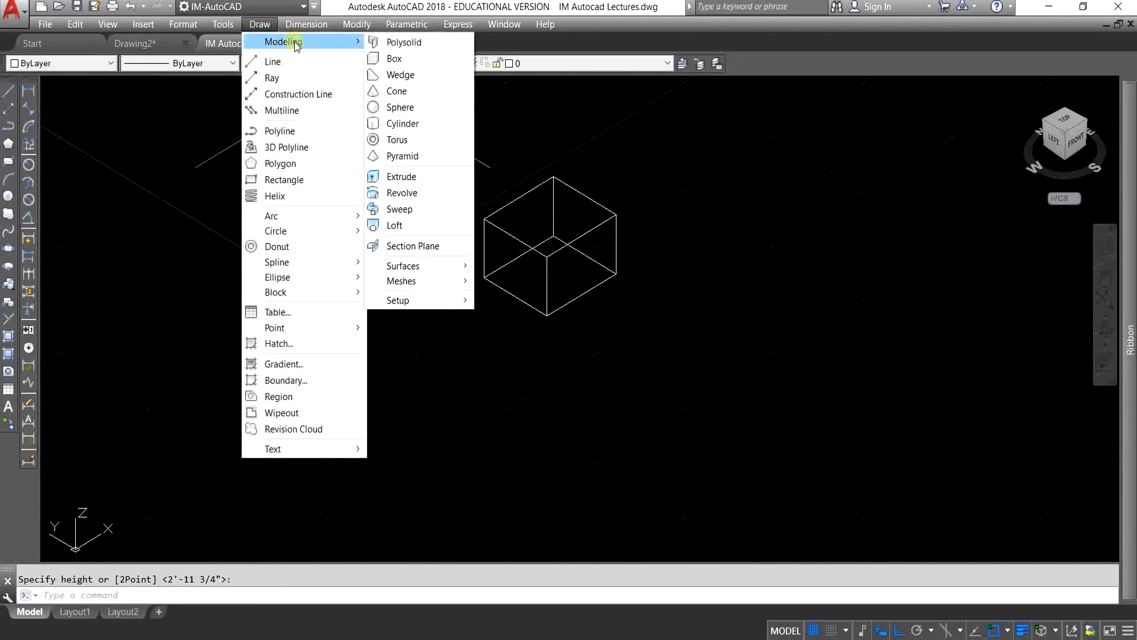
click(399, 73)
middle_drag(744, 348, 452, 327)
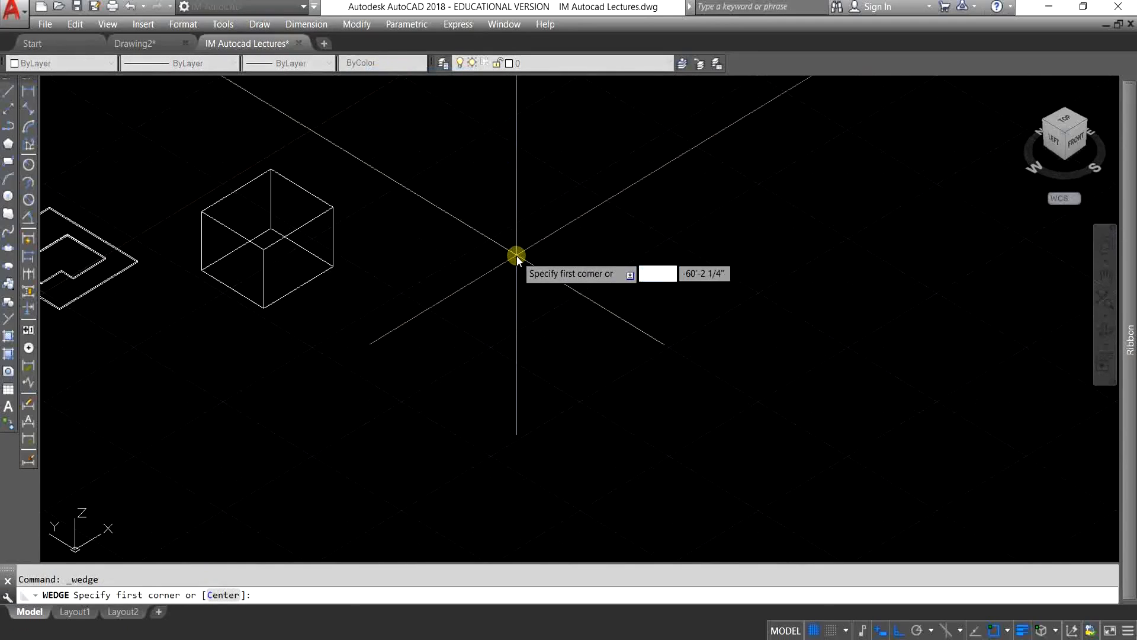
click(517, 257)
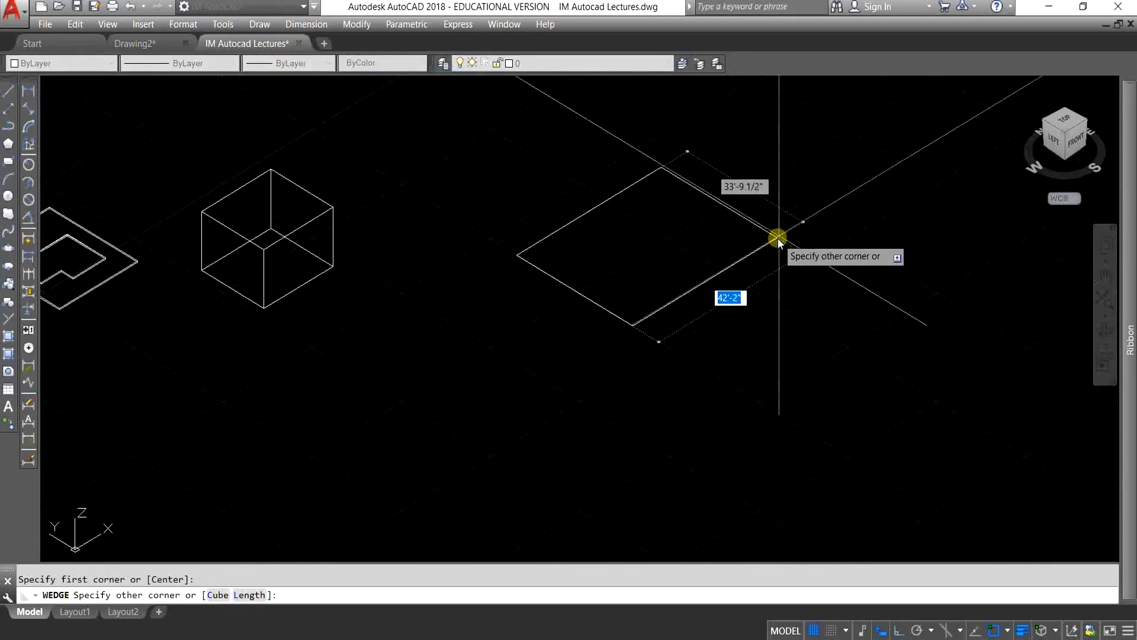
click(802, 299)
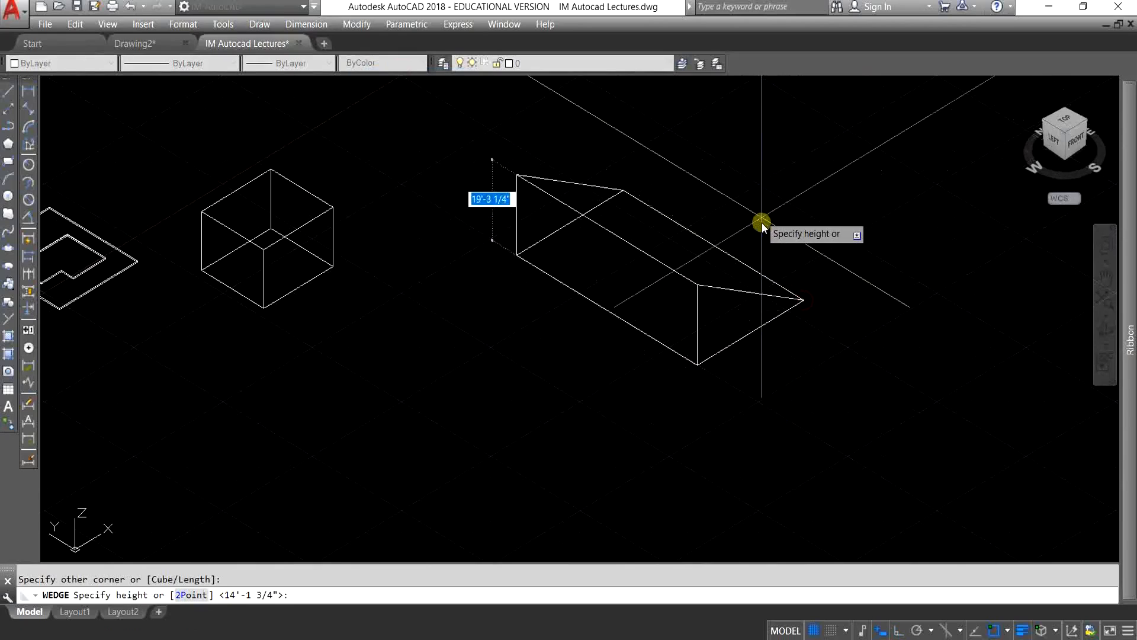
click(759, 204)
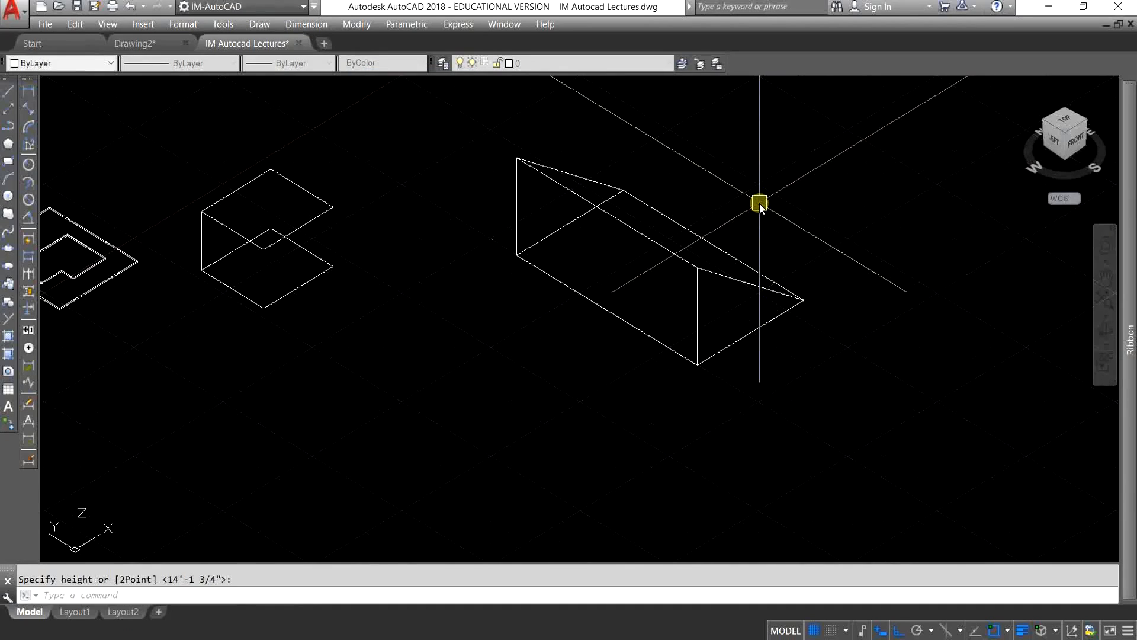
- Create a second solid wedge in front of the first from two freehand base corners, with a height of about 26'
mouse_move(528, 365)
middle_down()
mouse_move(591, 314)
mouse_move(668, 284)
mouse_move(629, 307)
middle_up()
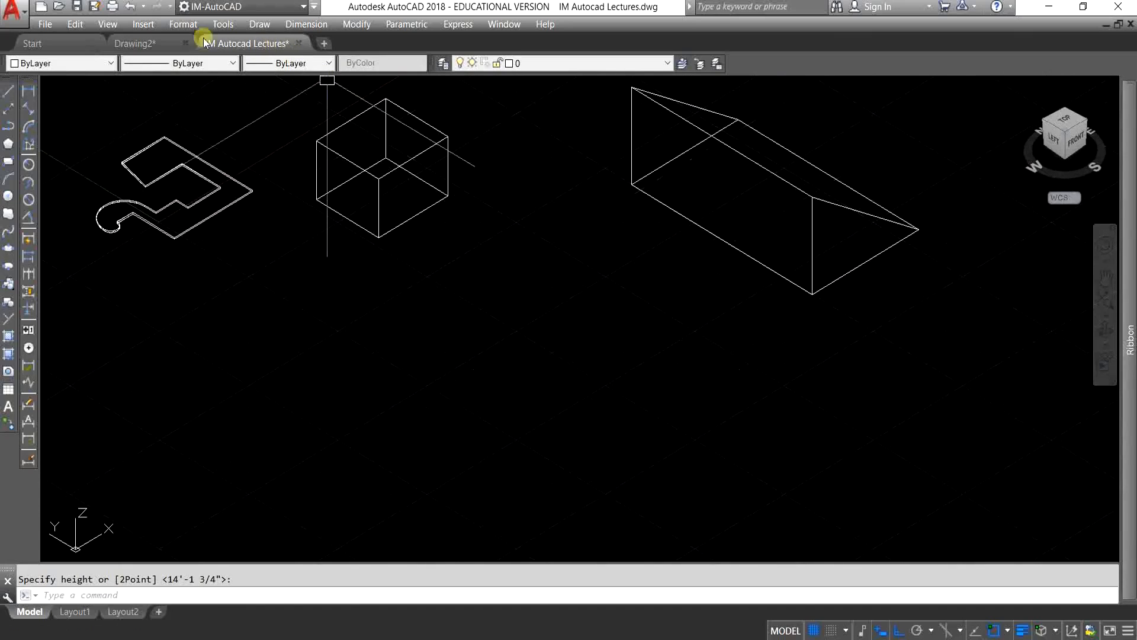
click(259, 24)
mouse_move(324, 42)
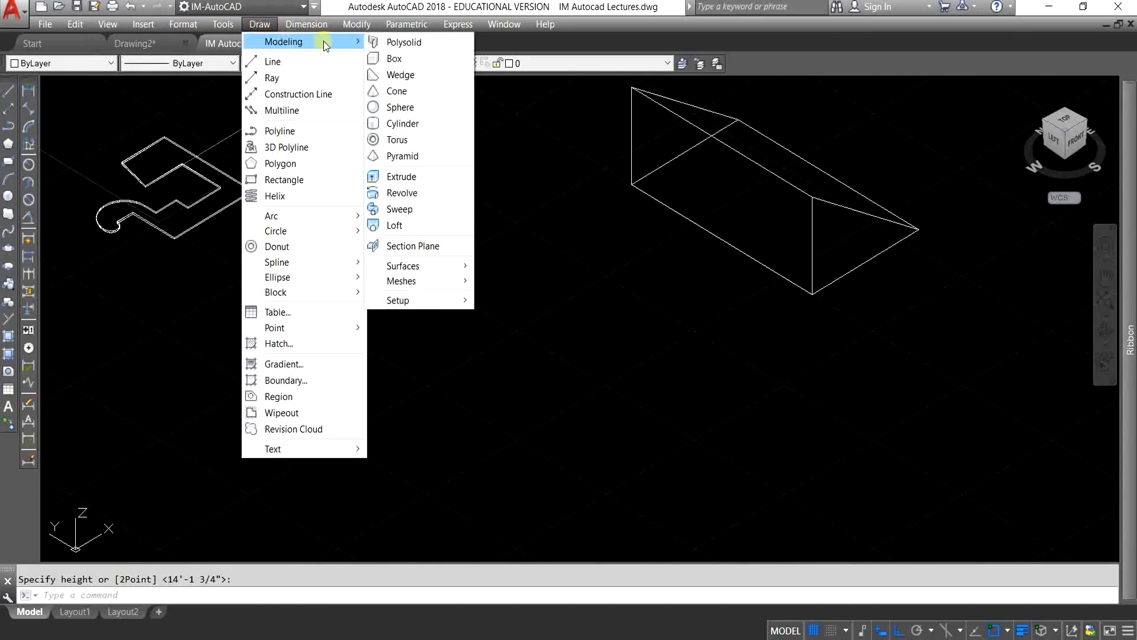
click(406, 75)
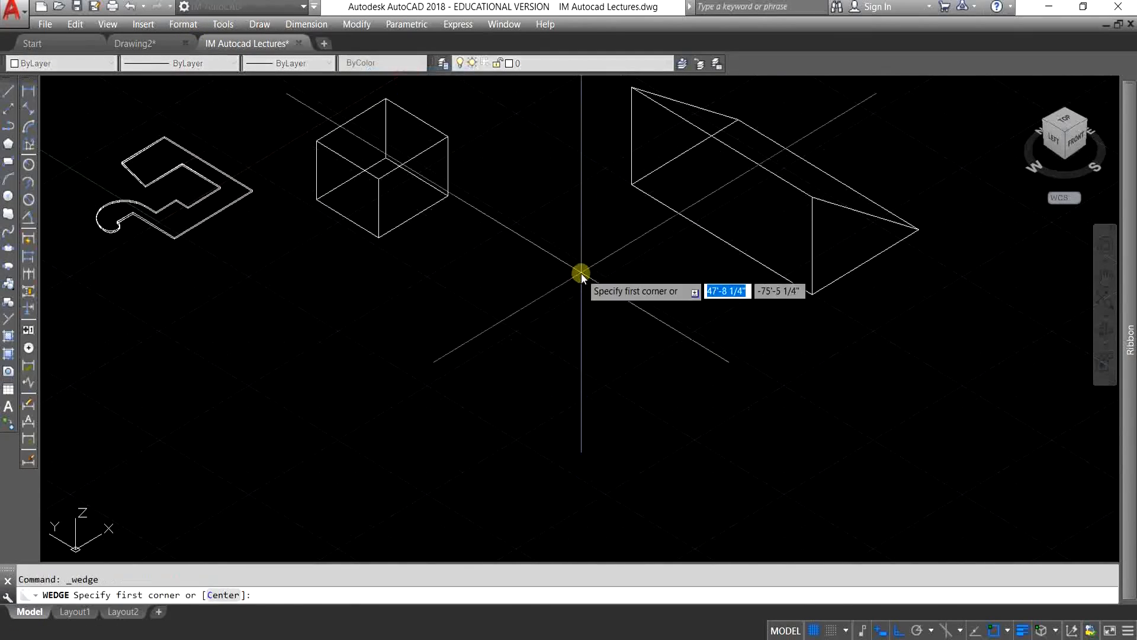
click(581, 228)
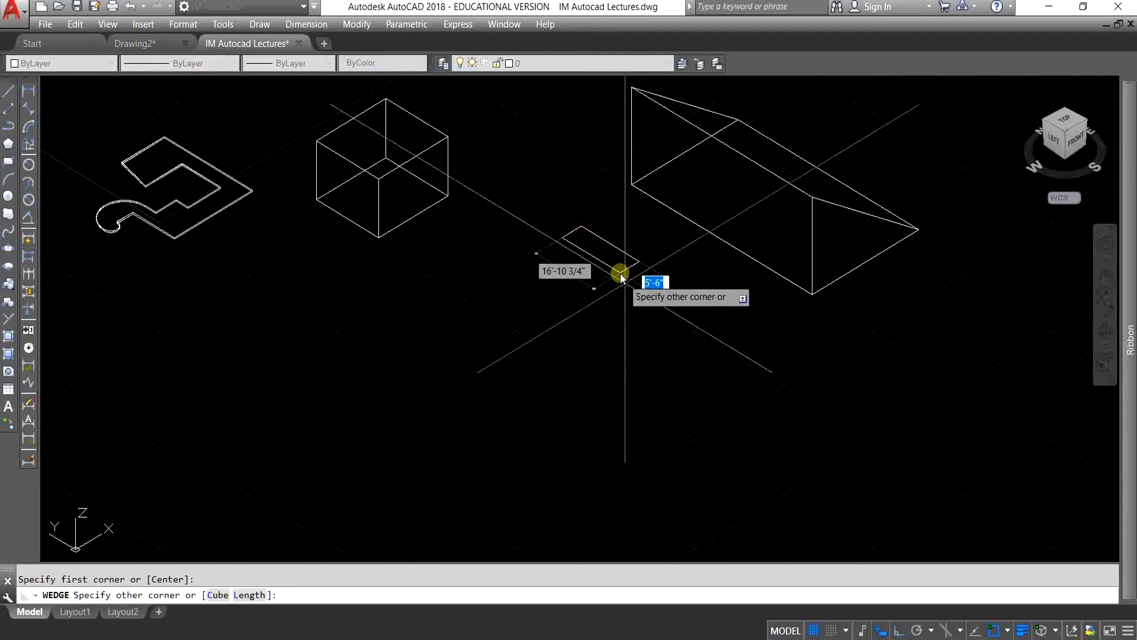
click(624, 403)
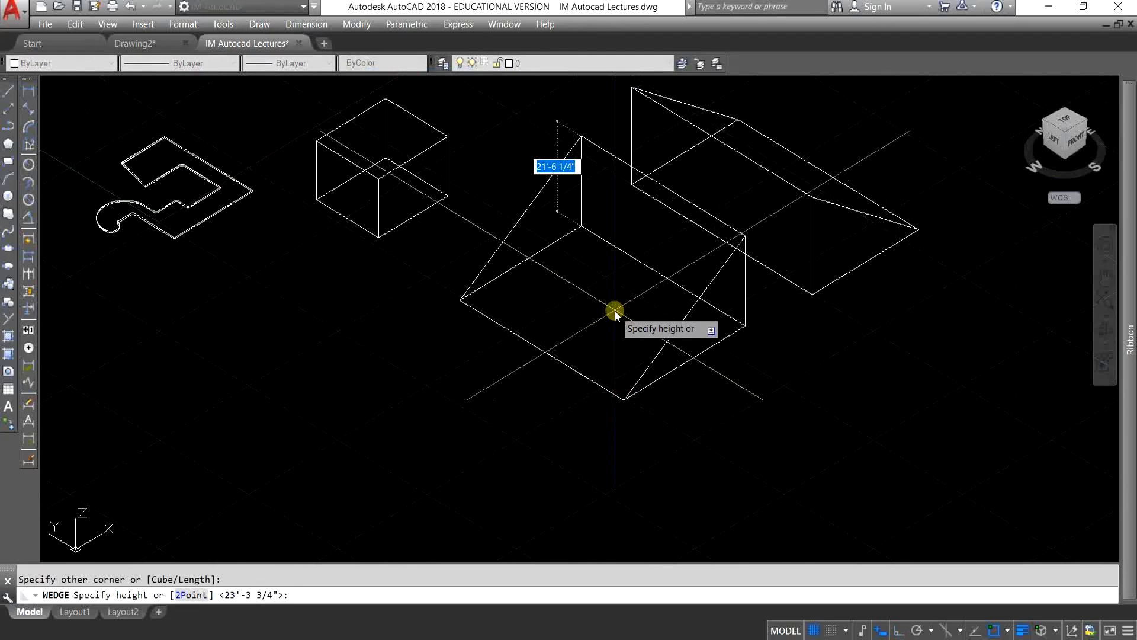
click(685, 350)
middle_drag(685, 414, 620, 411)
- Create a solid cone in the empty area beside the polysolid, with a base radius of about 15' and a height of about 44'
click(256, 30)
mouse_move(310, 41)
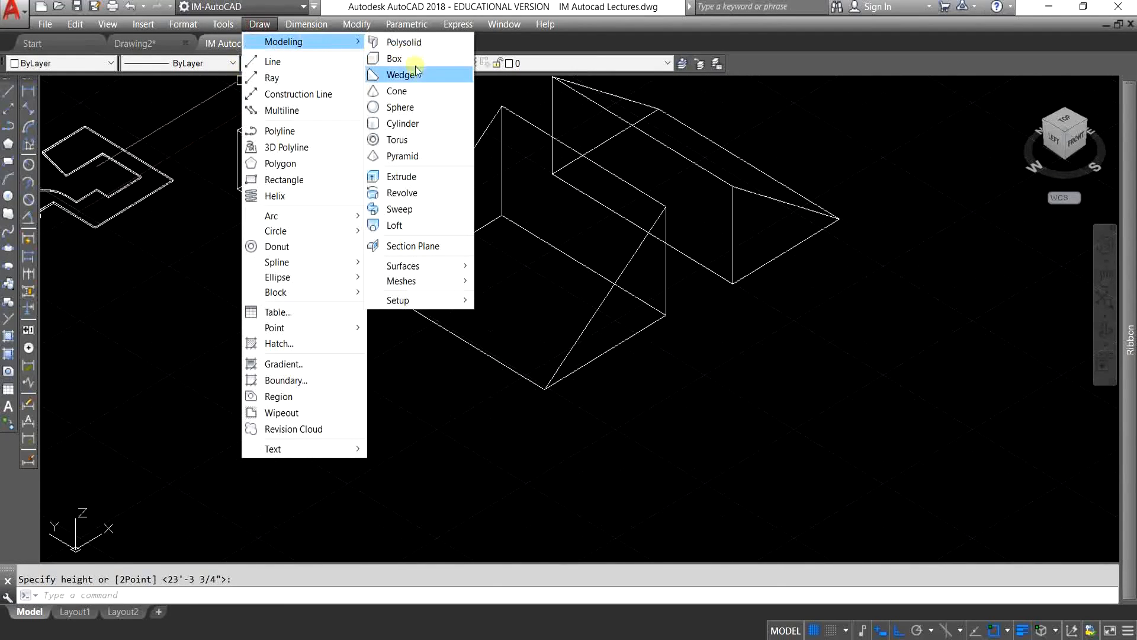
click(424, 90)
scroll(556, 302, up, 1)
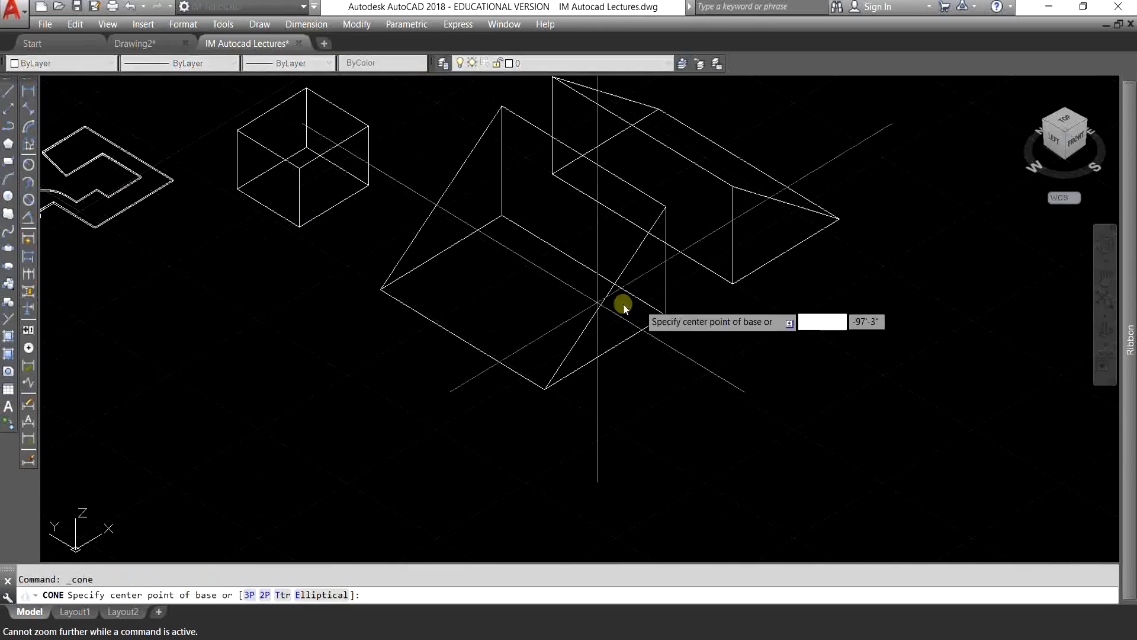
middle_drag(498, 363, 848, 330)
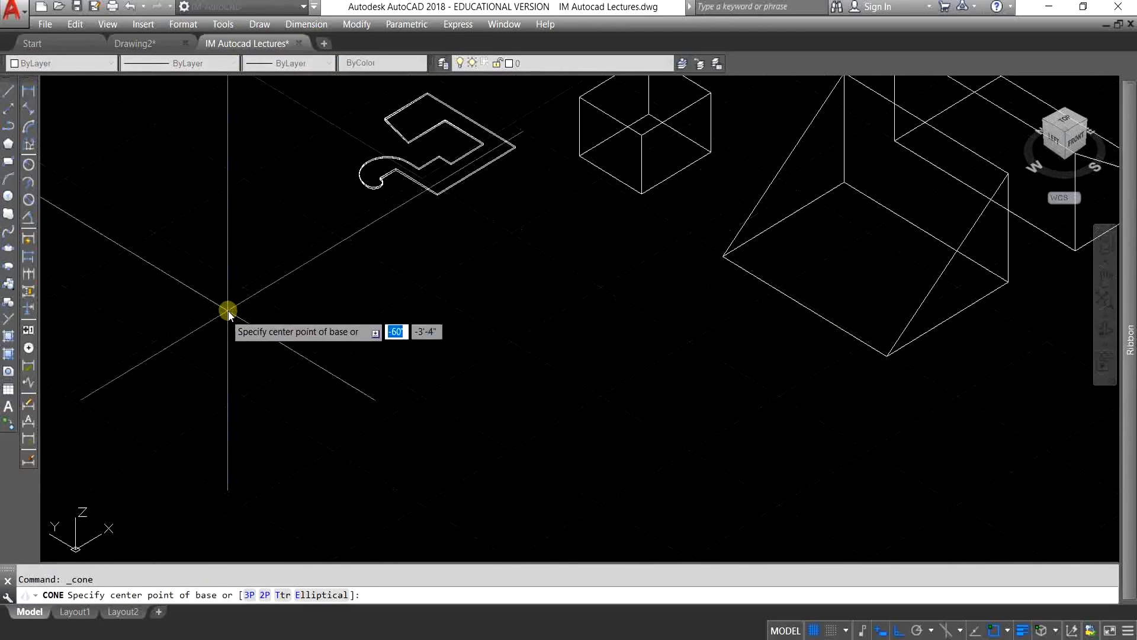
click(221, 317)
click(220, 255)
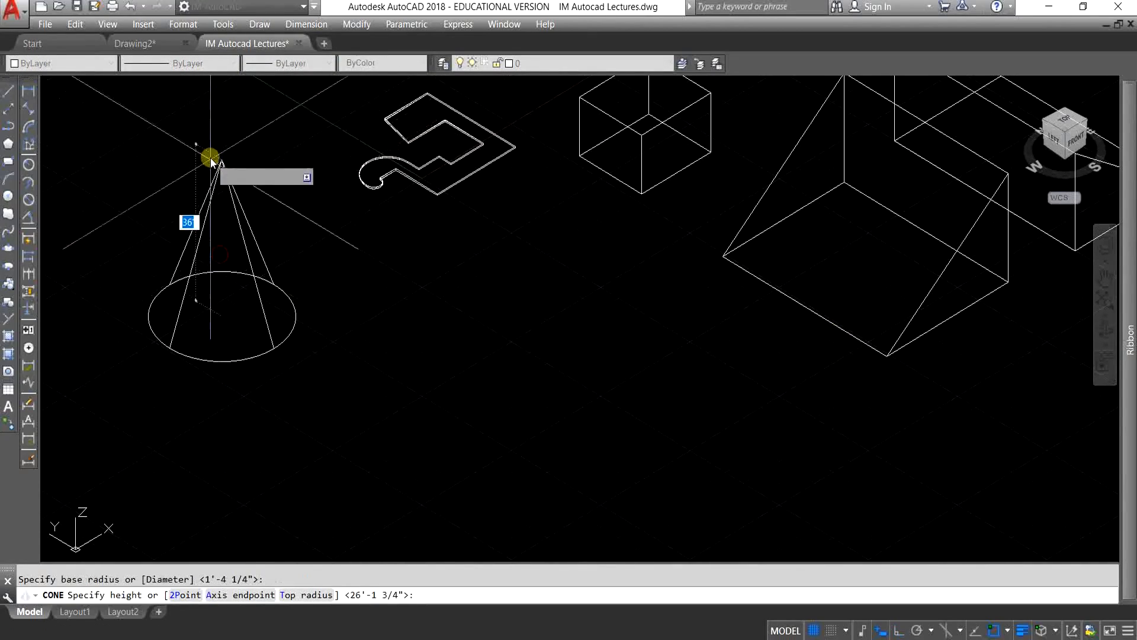
click(207, 135)
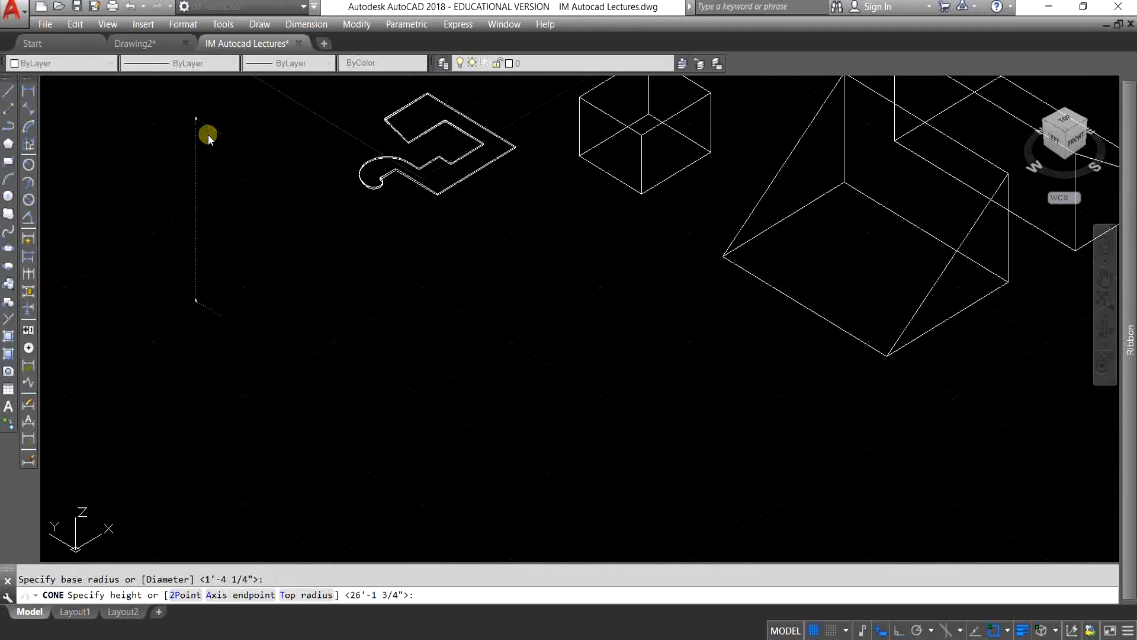
- Create a solid sphere in front of the polysolid and cone, with a radius of about 31'
click(259, 24)
mouse_move(279, 41)
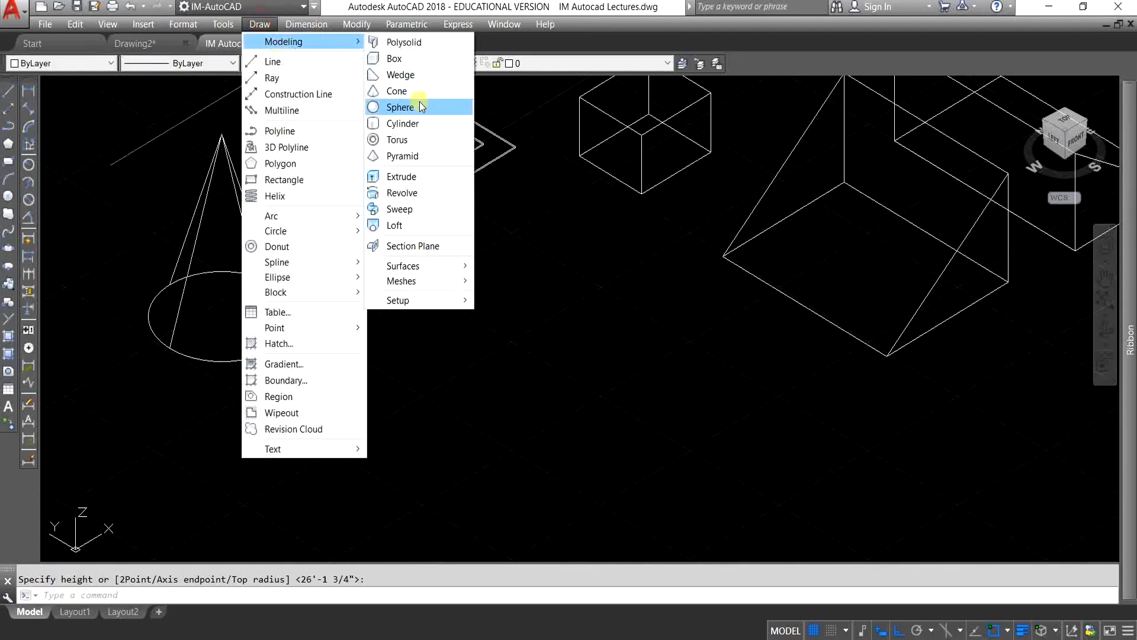
click(401, 106)
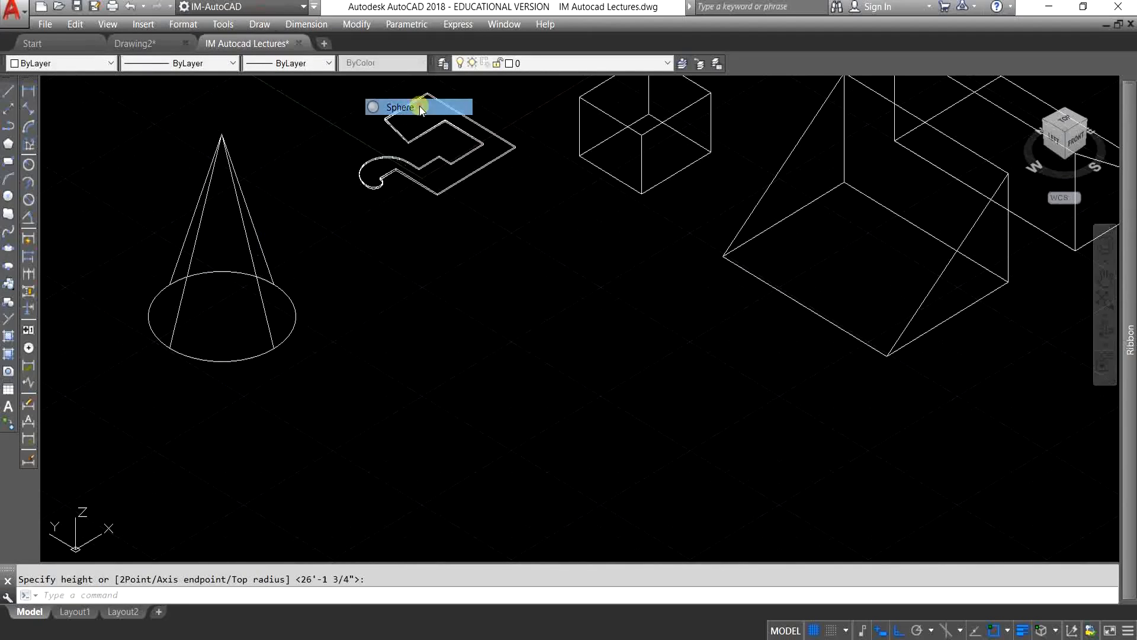
click(506, 445)
scroll(532, 363, down, 2)
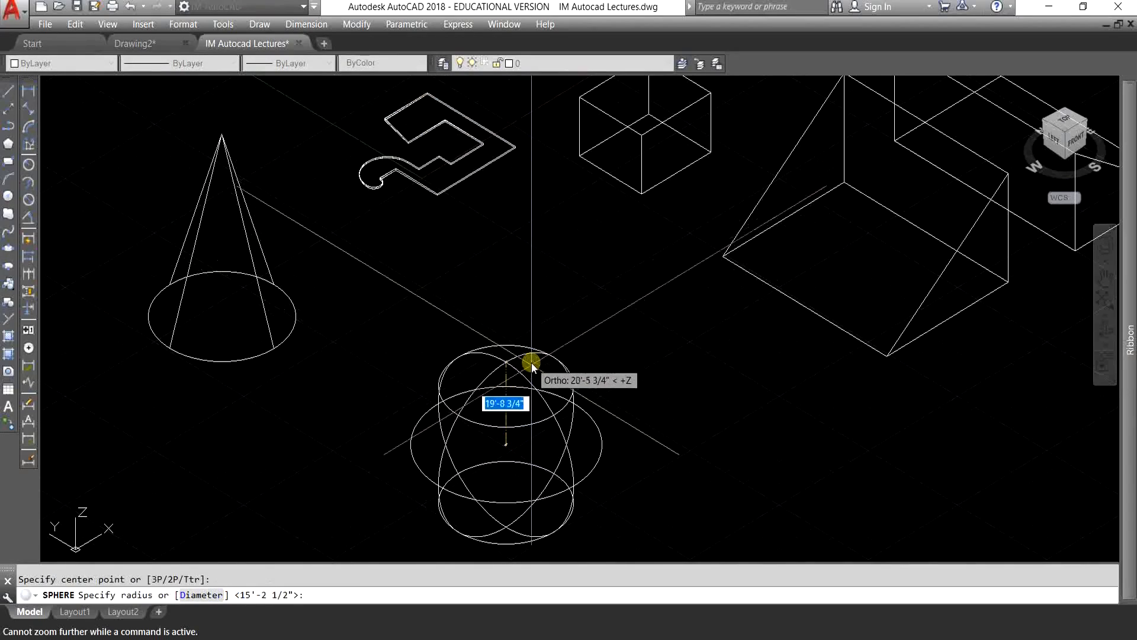
click(537, 318)
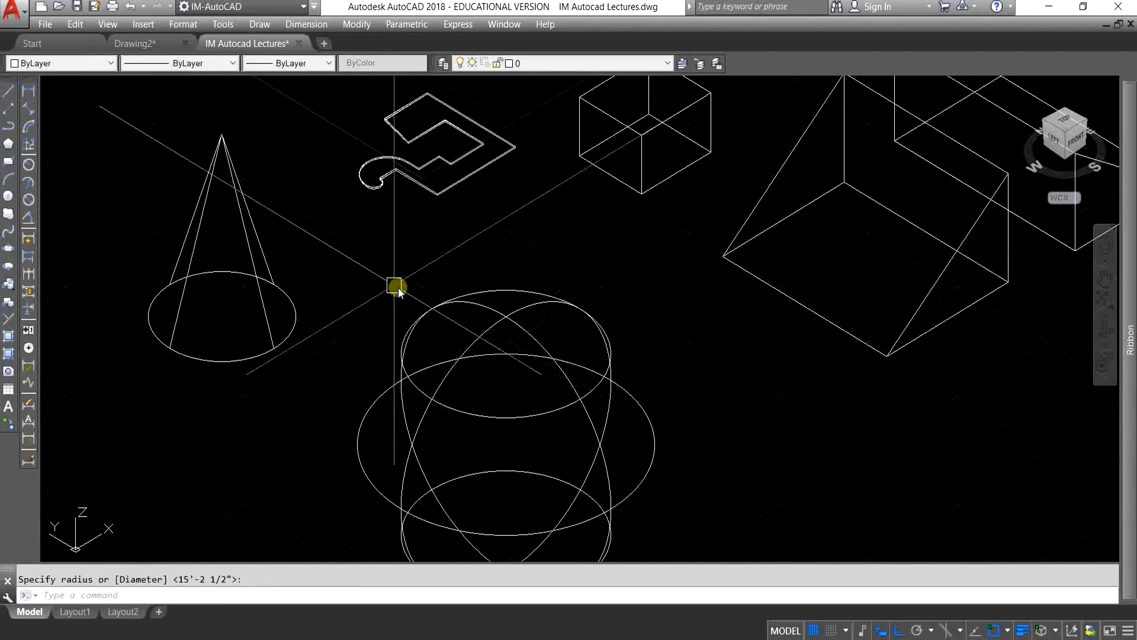
scroll(418, 296, down, 4)
middle_drag(553, 358, 524, 371)
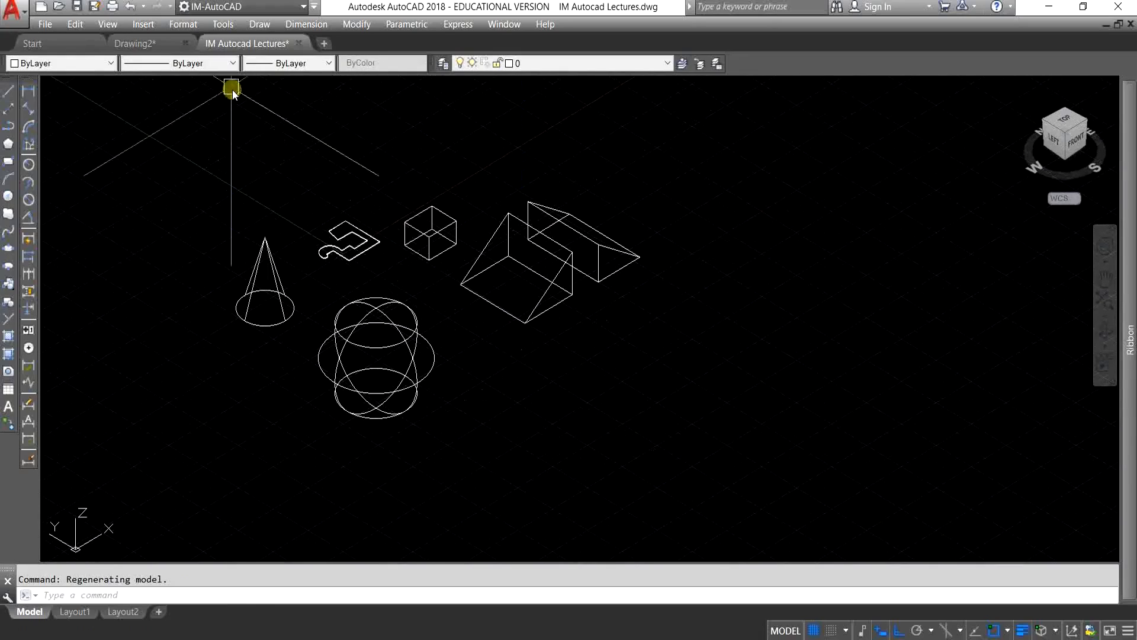
- Create a tall solid cylinder beyond the wedges, with a base radius of about 14' and a height of about 98'
click(260, 25)
mouse_move(305, 46)
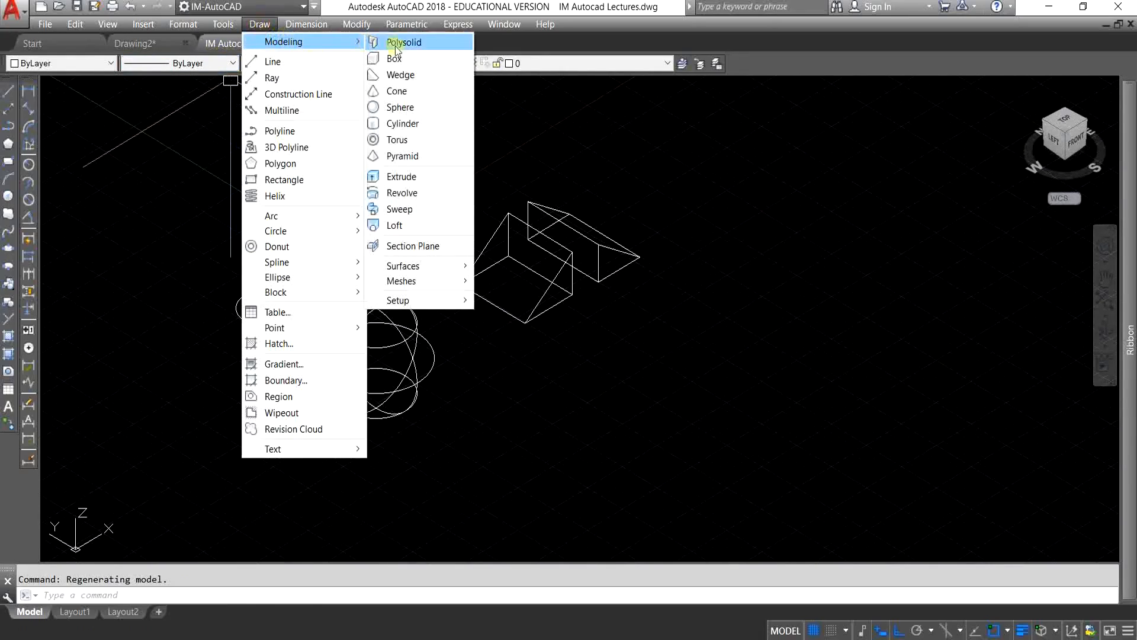
click(418, 124)
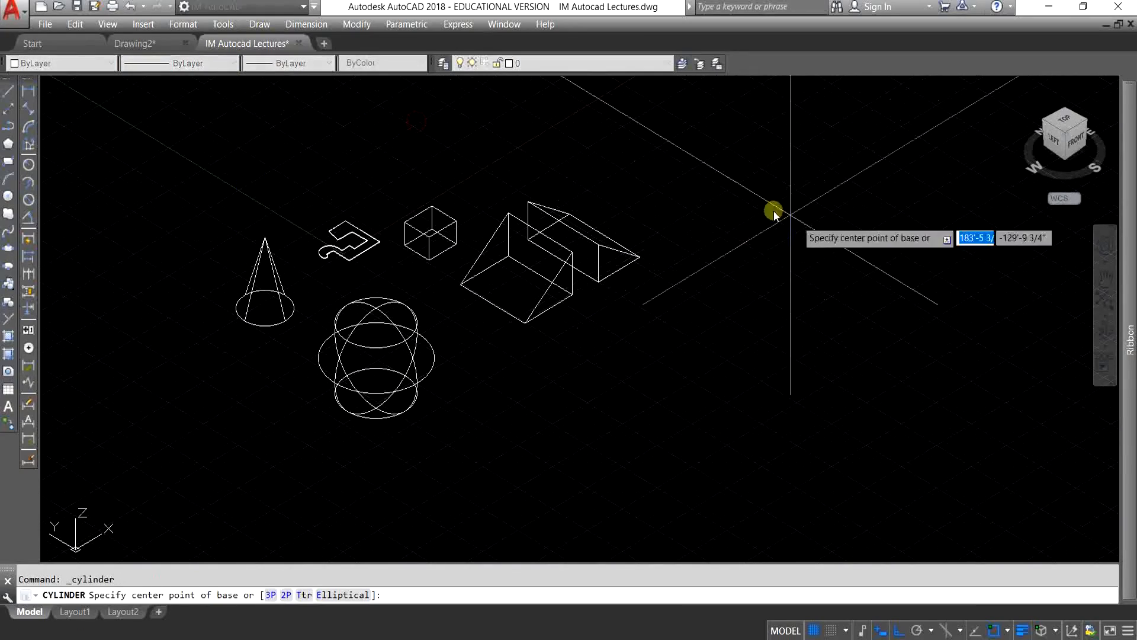
click(816, 334)
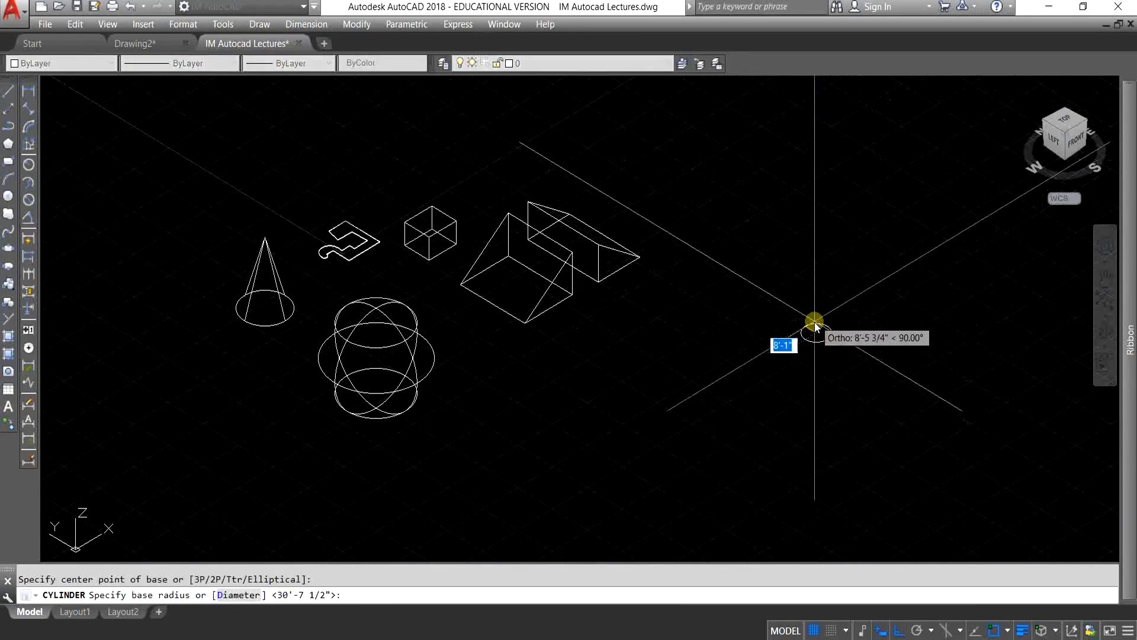
scroll(820, 323, up, 5)
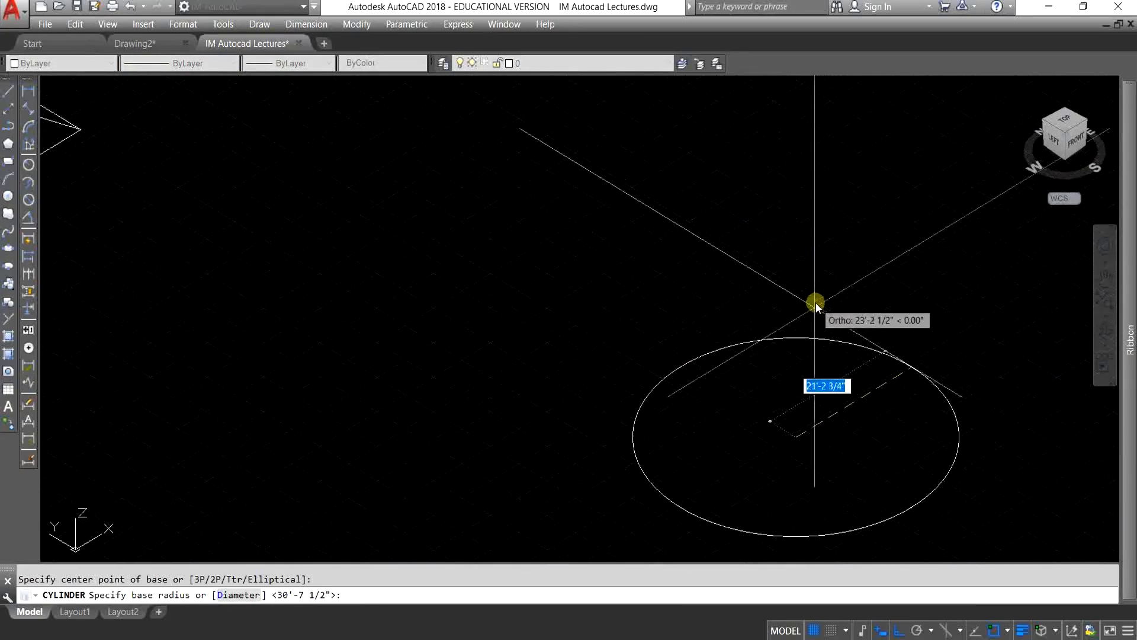
click(805, 348)
scroll(806, 265, down, 8)
click(804, 186)
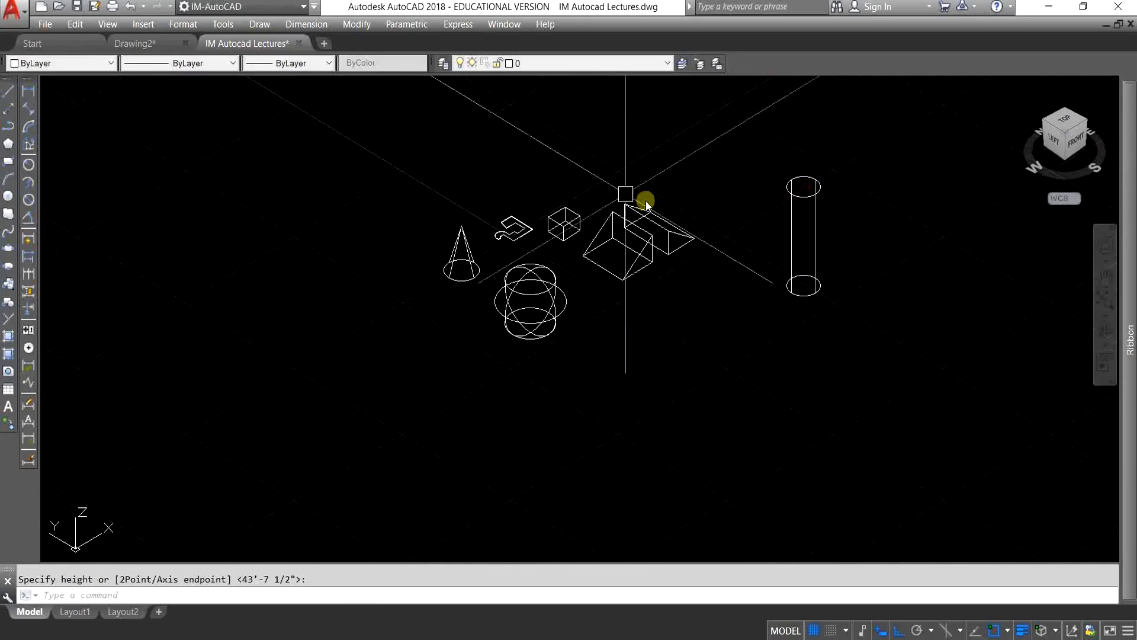
- Create a large solid torus on the cone's outer side, with a radius of about 120' and a freehand tube radius
click(259, 24)
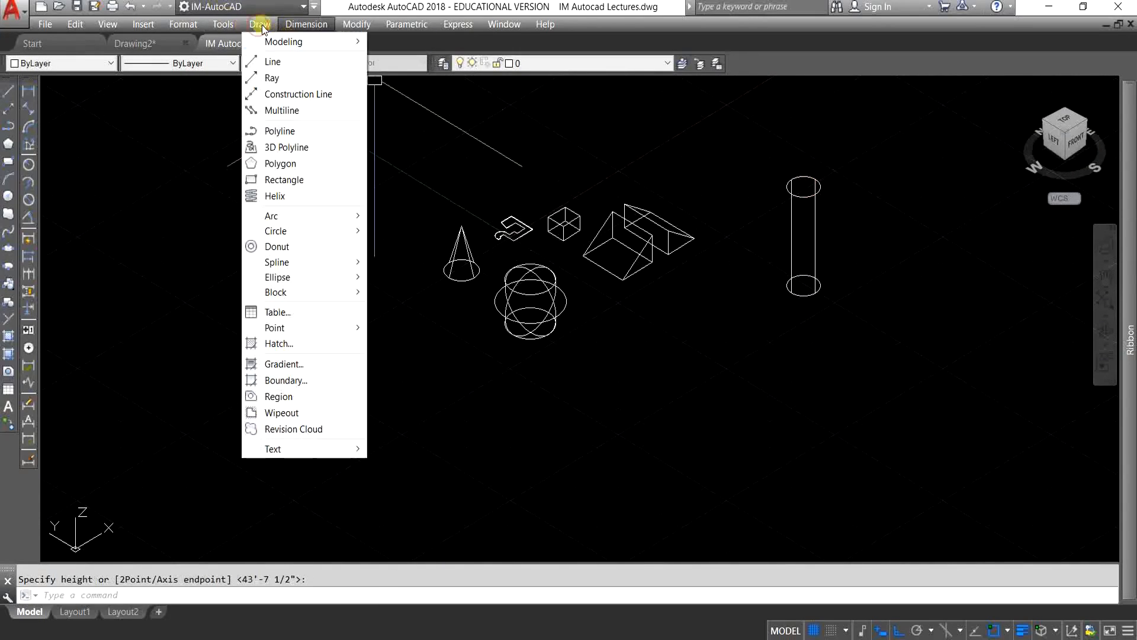
mouse_move(315, 47)
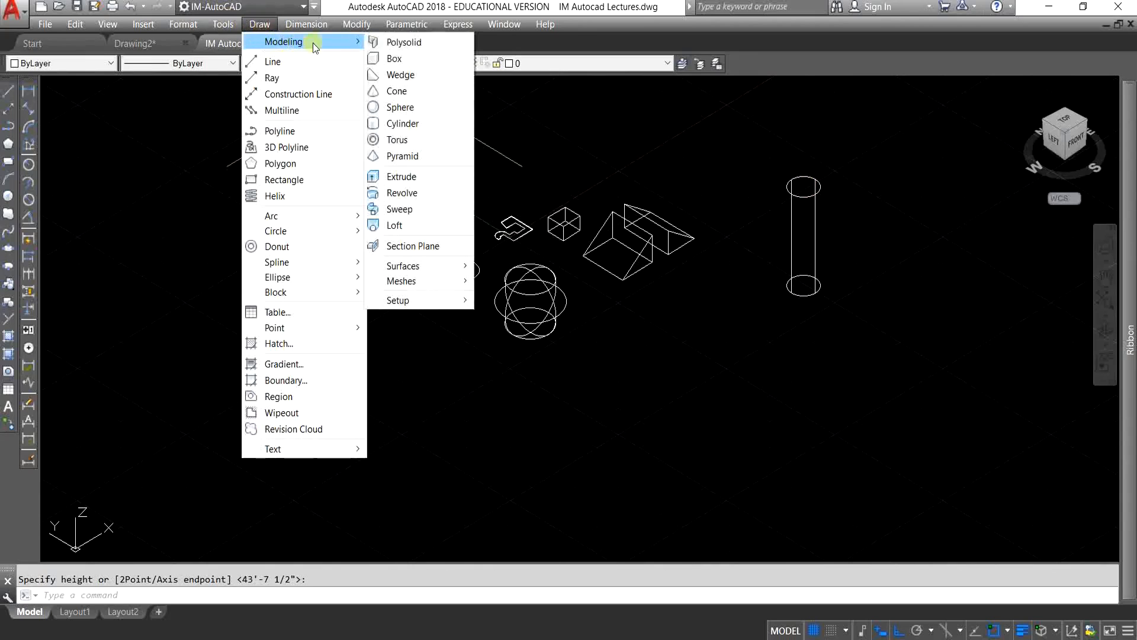
click(430, 142)
click(199, 305)
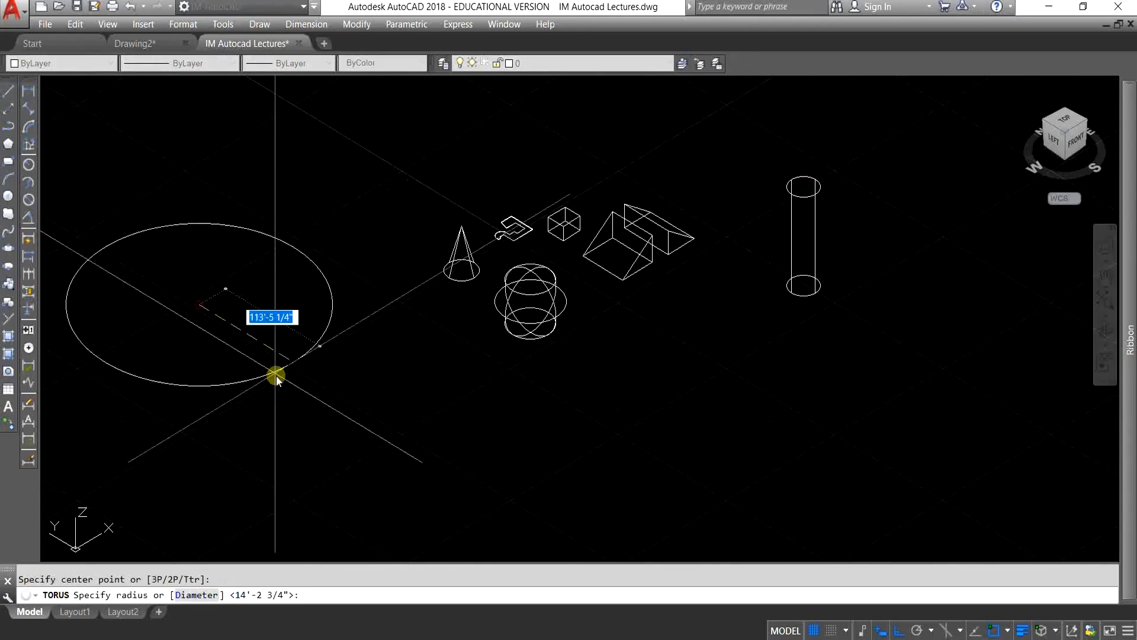
click(261, 357)
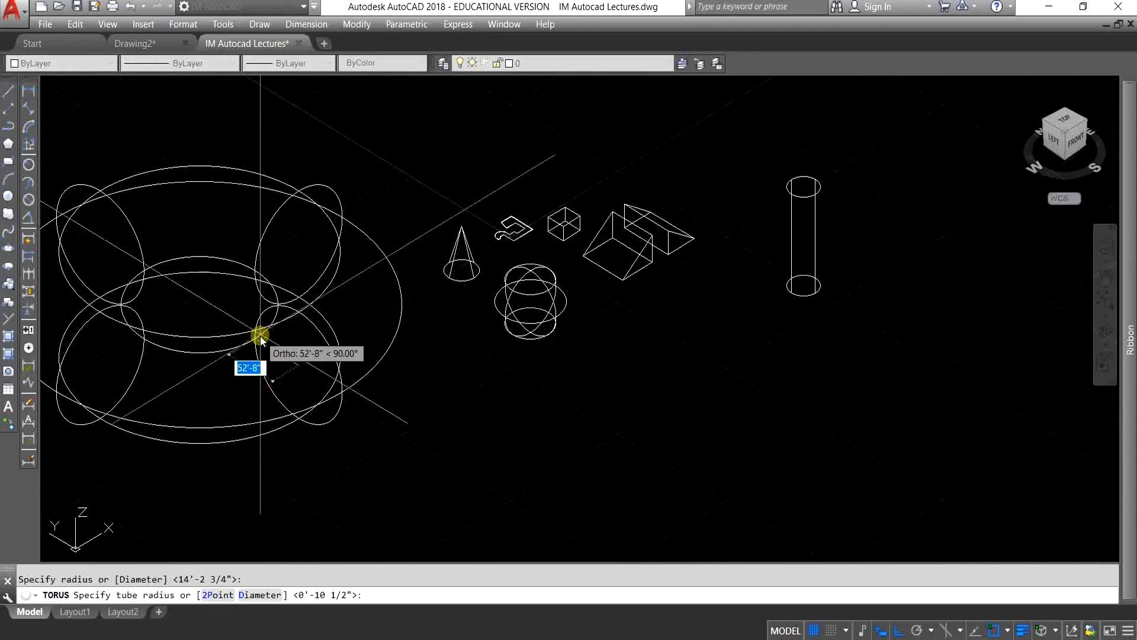
click(268, 355)
middle_drag(431, 431, 472, 416)
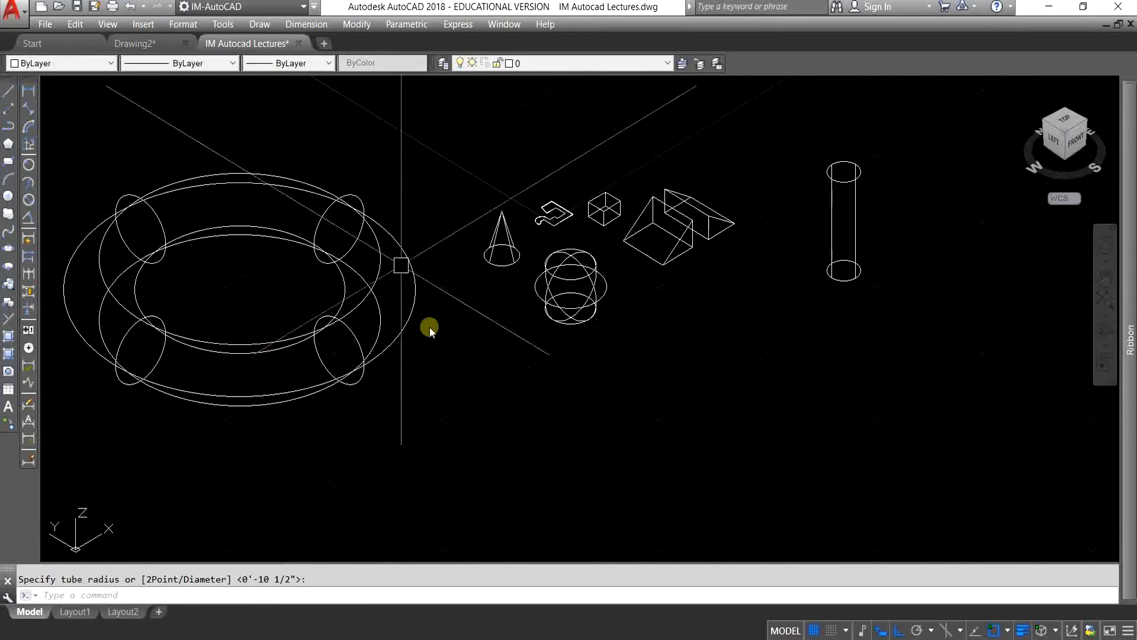
- Create a four-sided solid pyramid in front of the sphere, with a base radius of about 60' and a freehand height
click(262, 33)
mouse_move(350, 42)
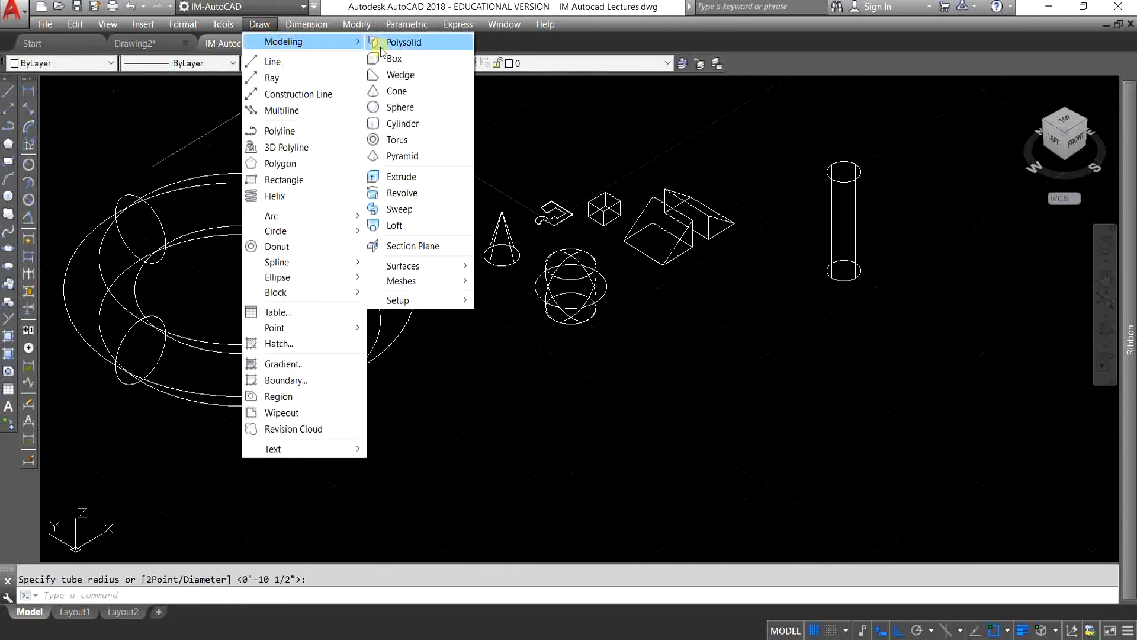
click(415, 157)
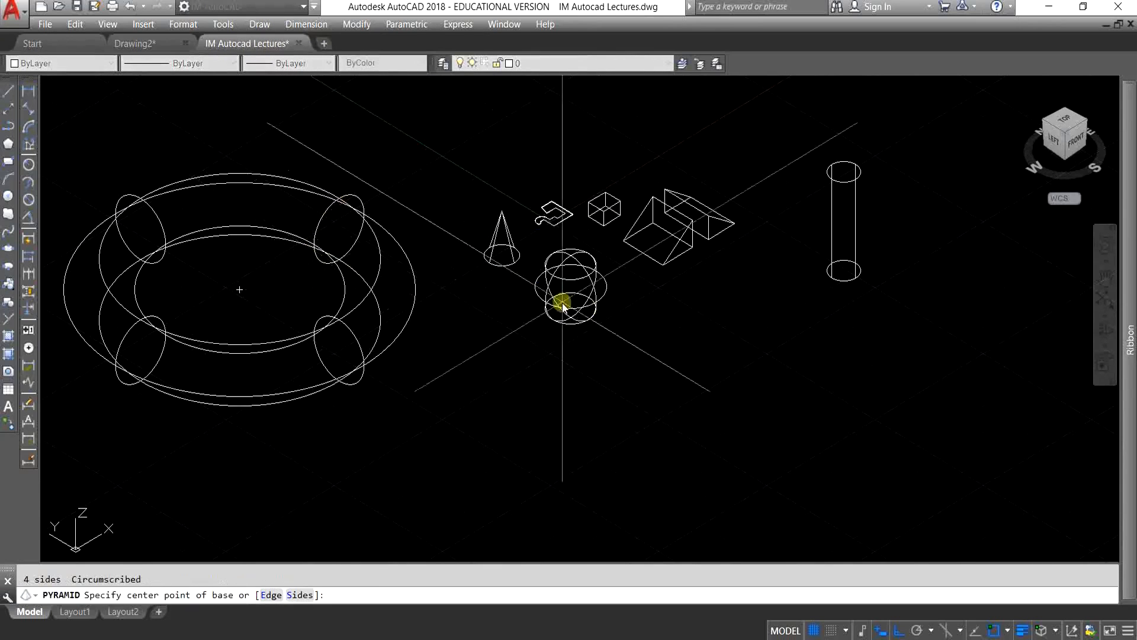
click(652, 431)
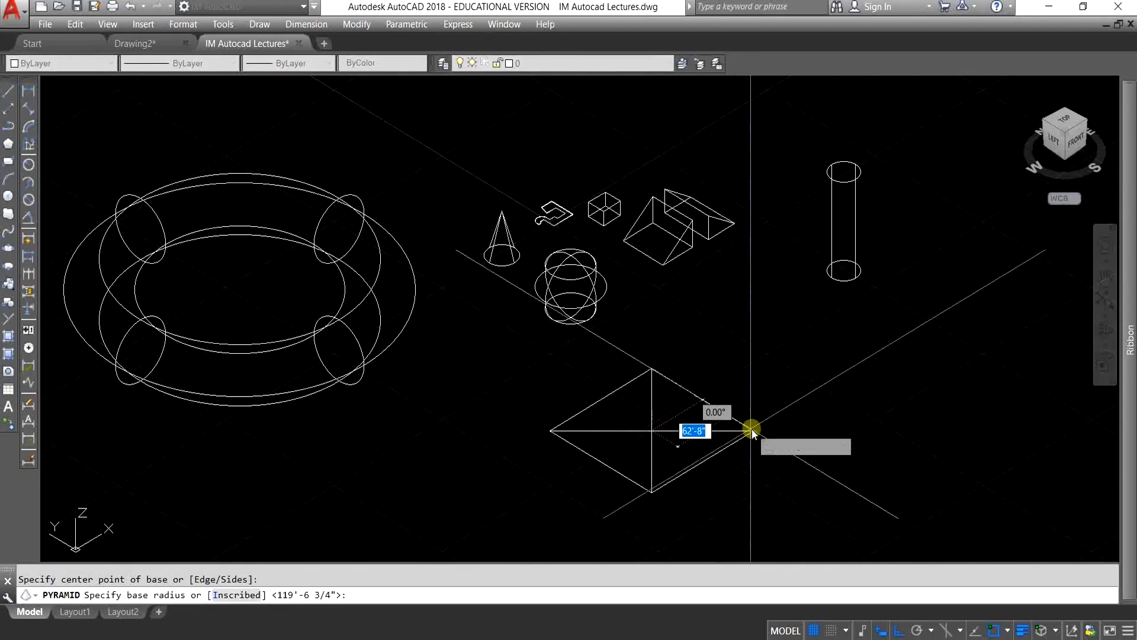
click(749, 431)
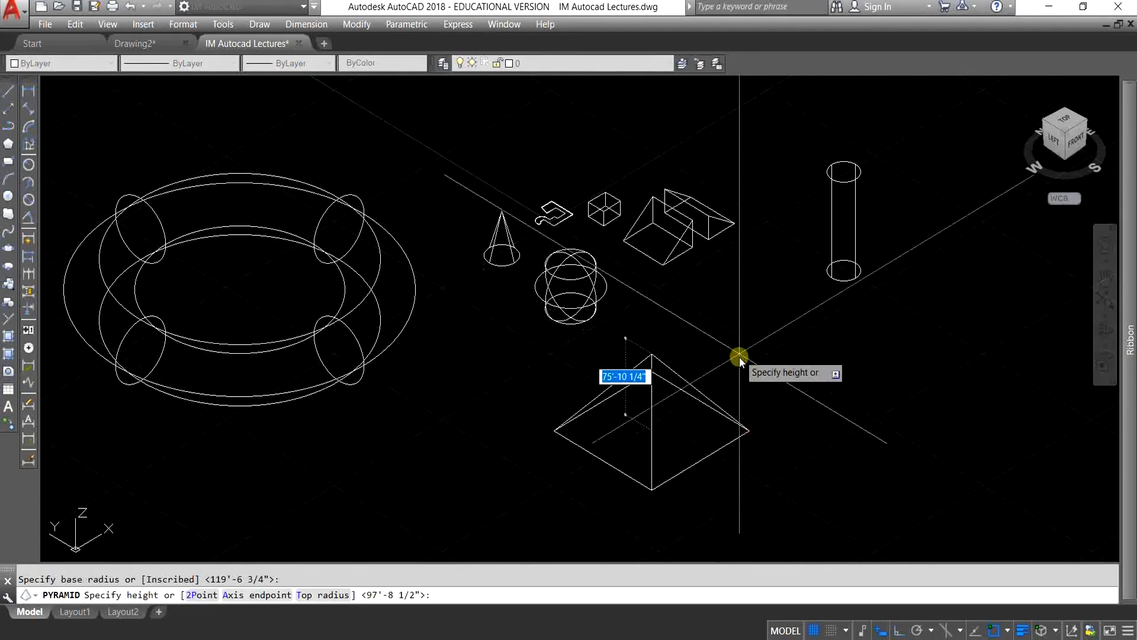
click(731, 320)
middle_drag(820, 349, 769, 335)
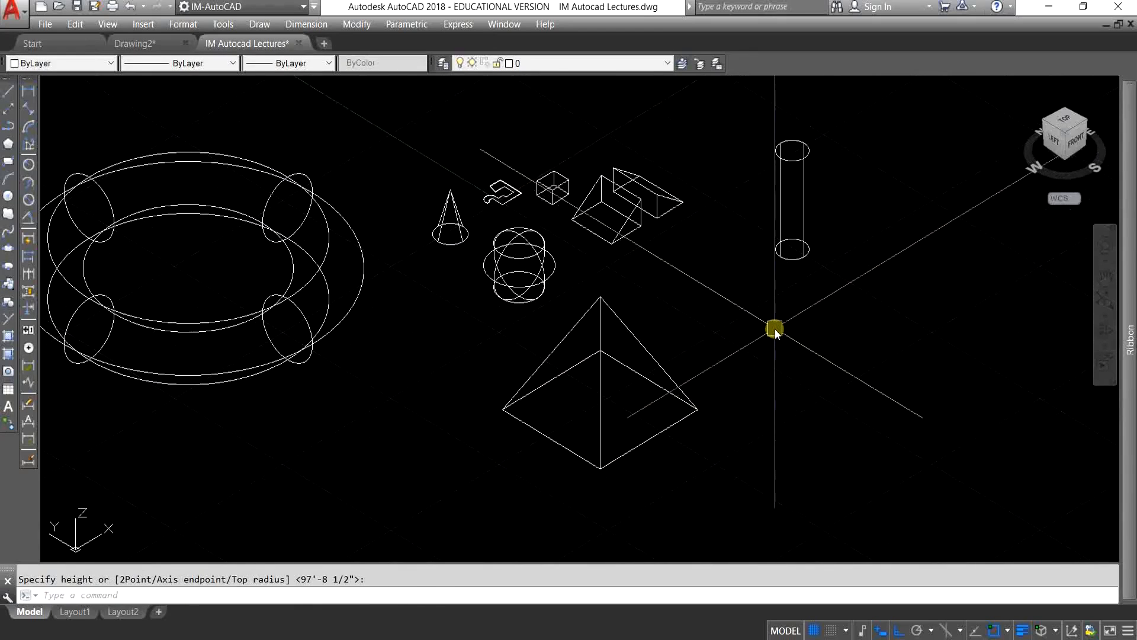
click(259, 24)
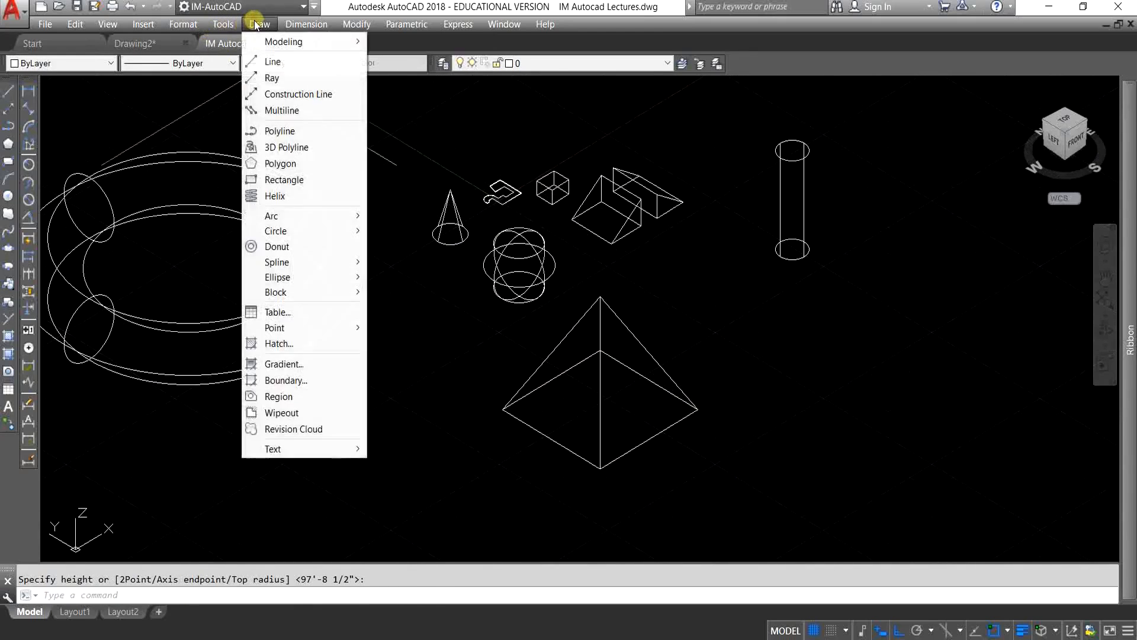
mouse_move(327, 45)
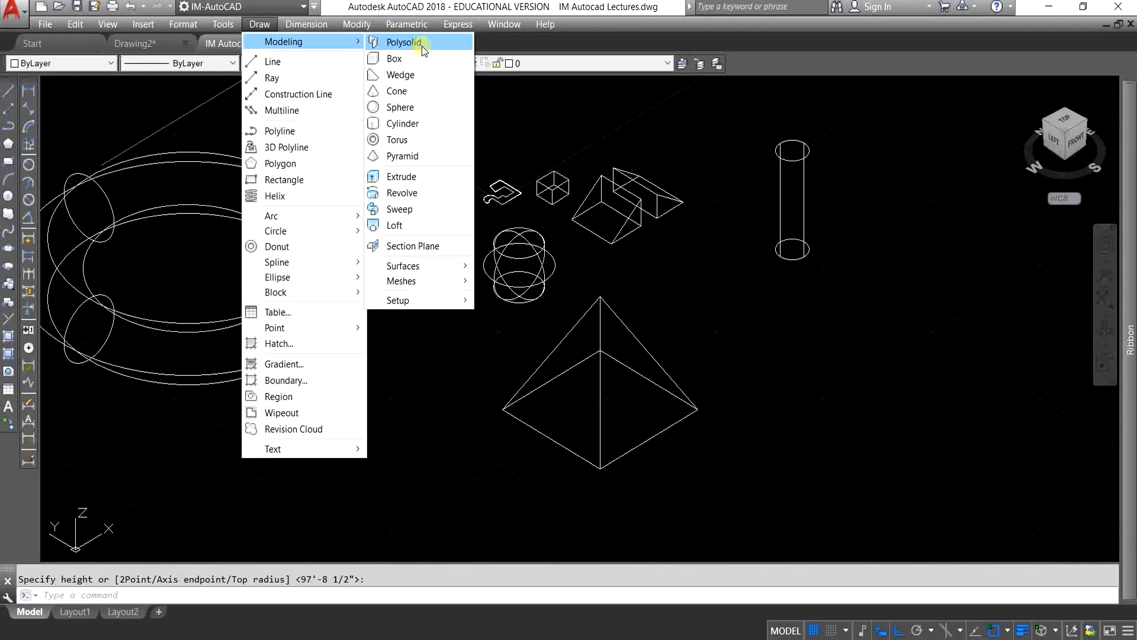
click(726, 290)
click(717, 293)
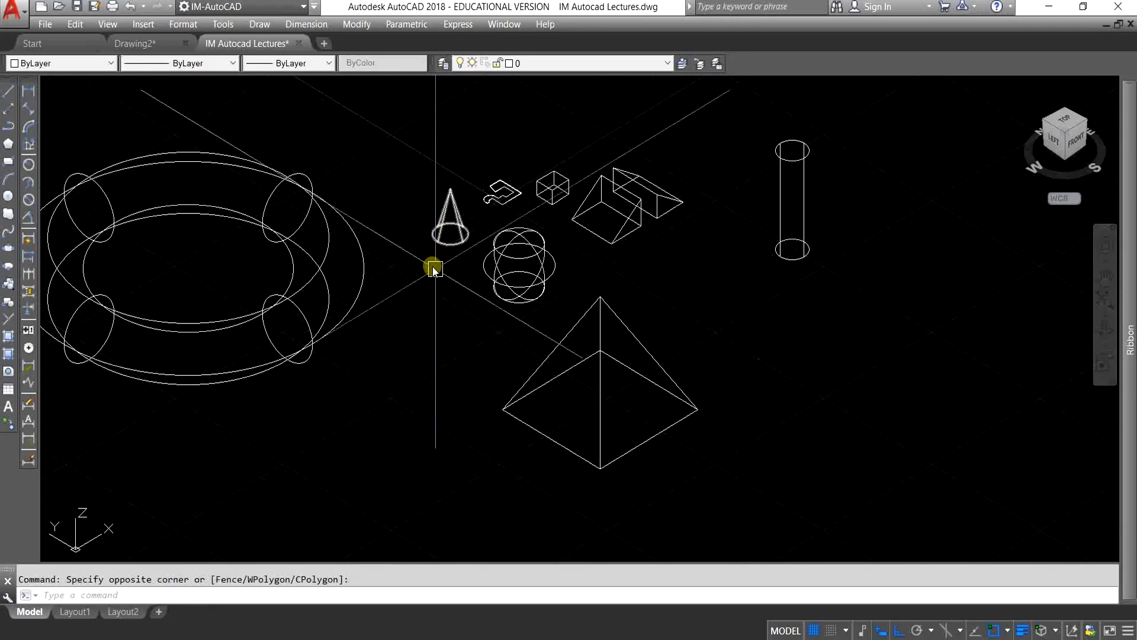
- Display all the solids in the SW Isometric view with the Wireframe visual style
middle_drag(433, 270, 479, 262)
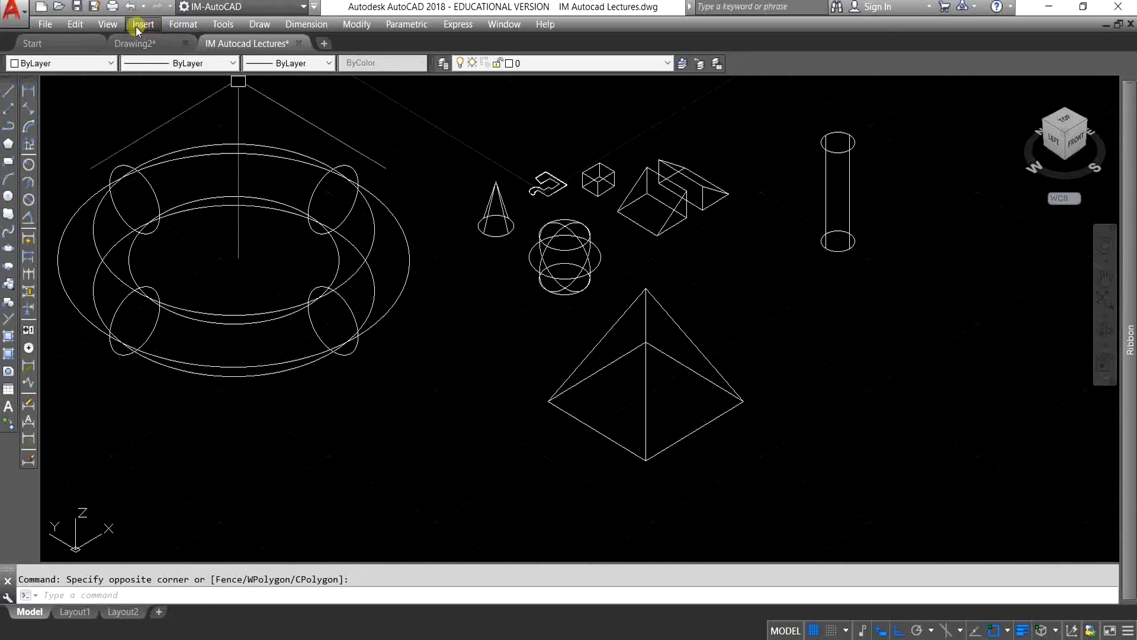
click(106, 25)
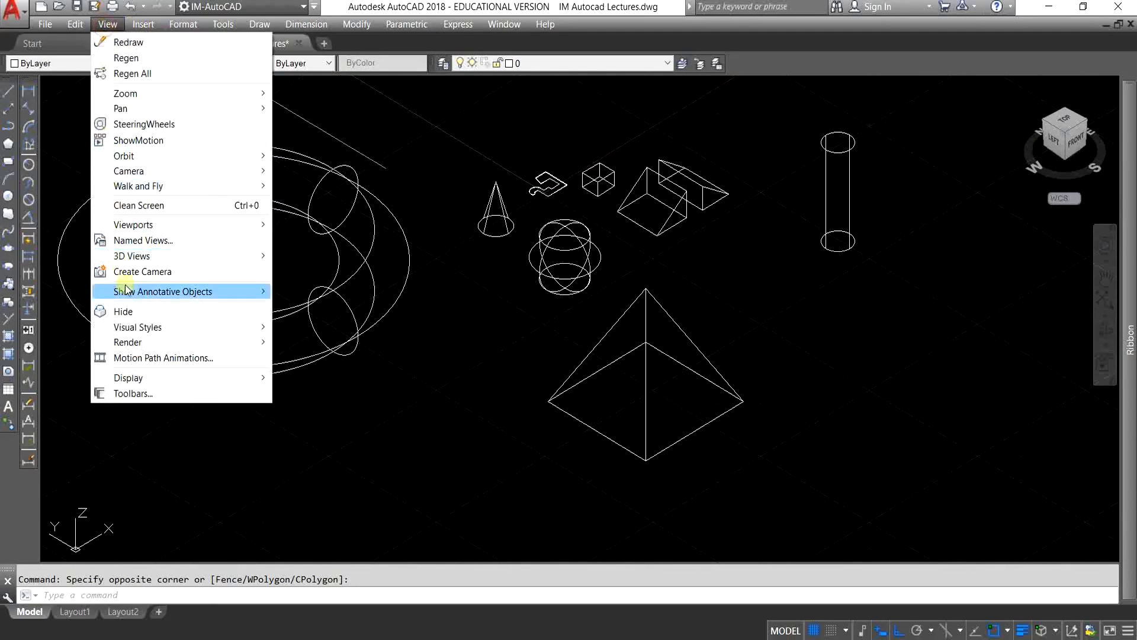
mouse_move(153, 330)
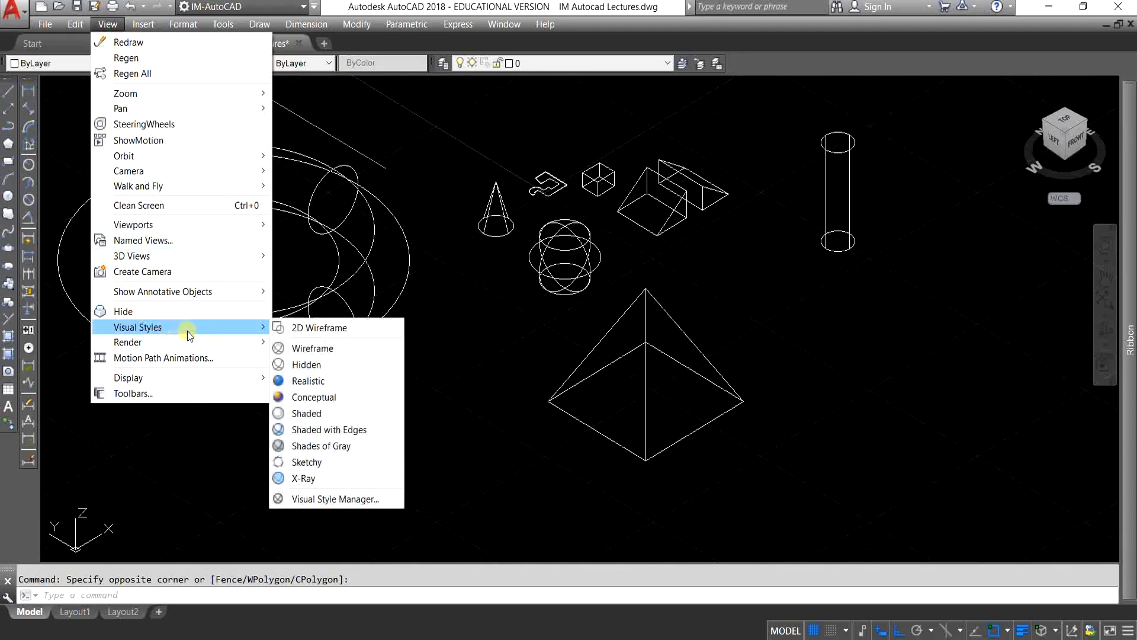
click(330, 349)
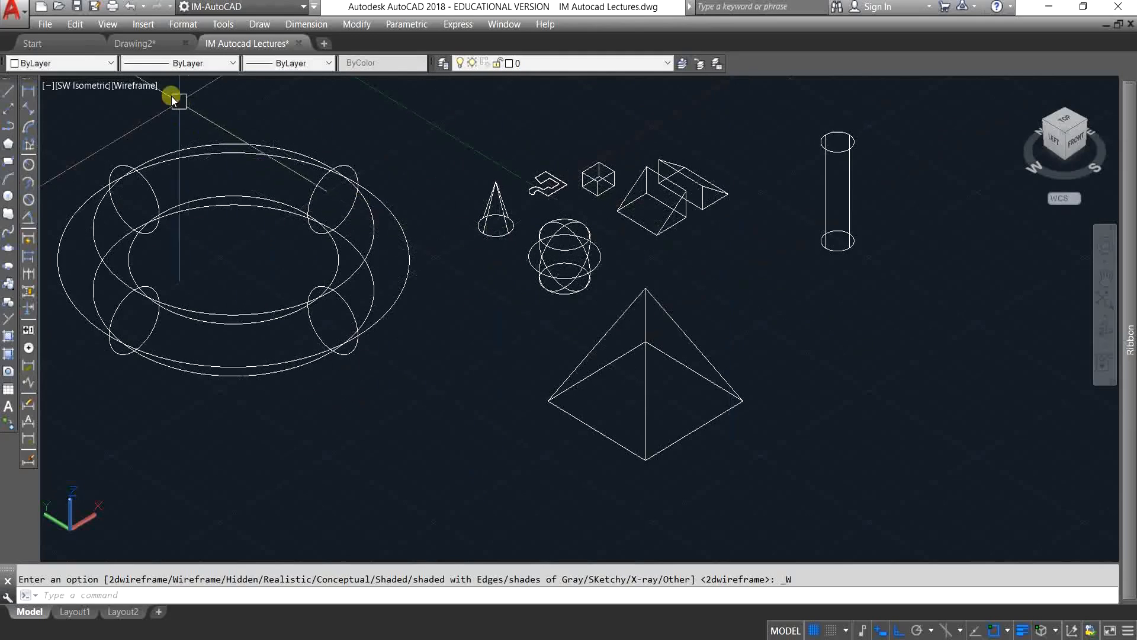
- Switch the visual style to Hidden and examine the pyramid and the smaller solids up close
click(108, 25)
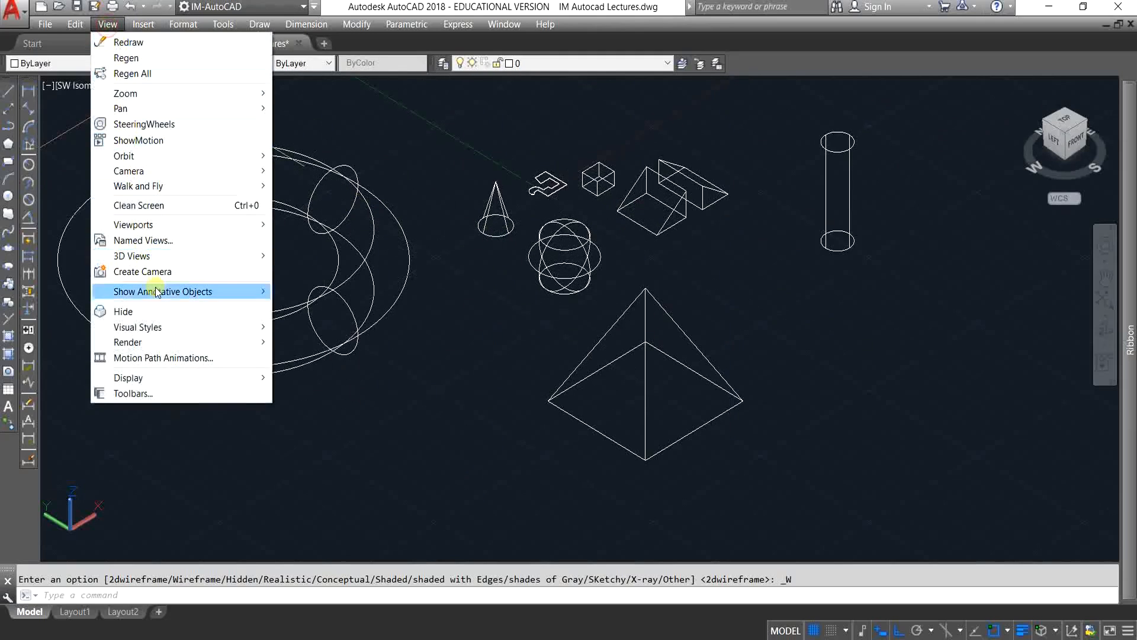
mouse_move(170, 328)
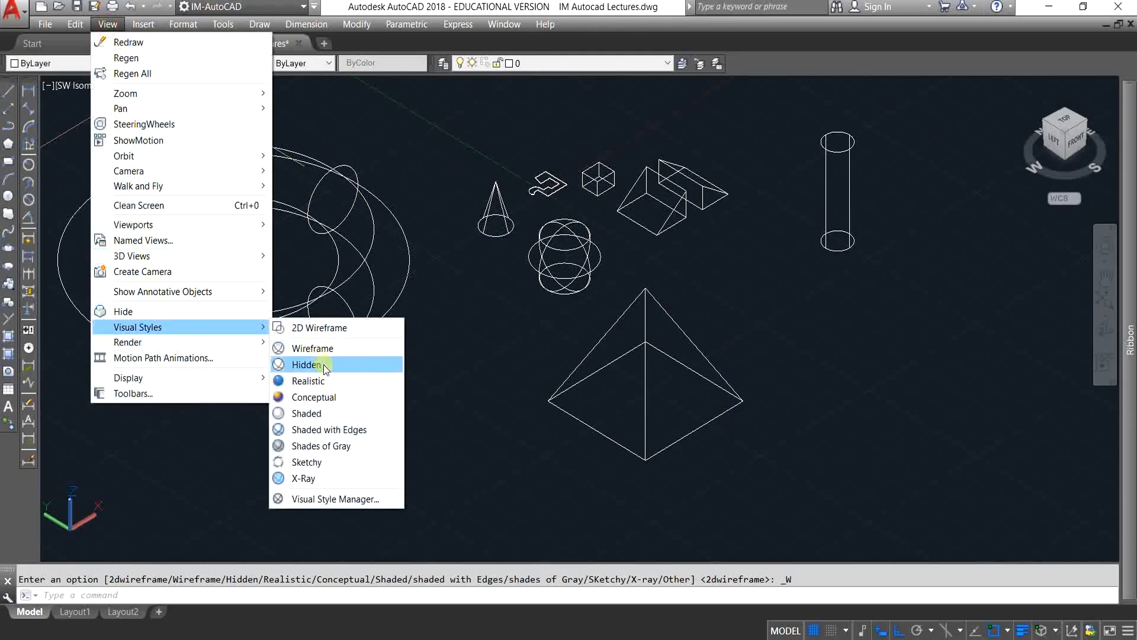
click(320, 365)
scroll(623, 325, up, 3)
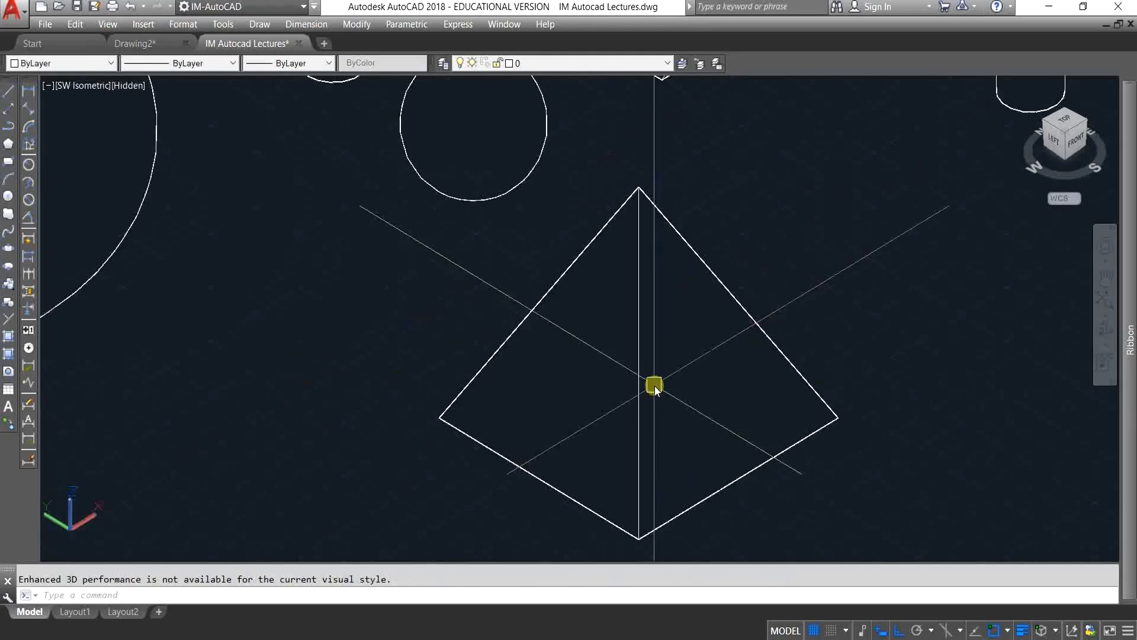
scroll(736, 321, down, 4)
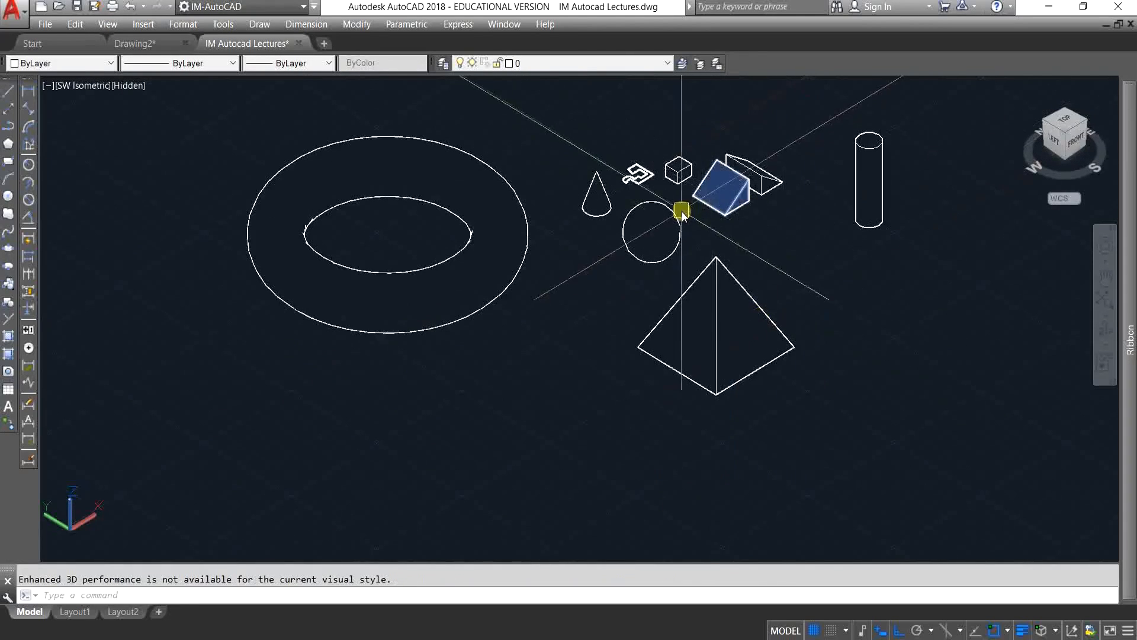
scroll(680, 201, up, 3)
scroll(596, 171, up, 5)
scroll(586, 201, down, 2)
scroll(609, 172, up, 4)
scroll(658, 206, down, 6)
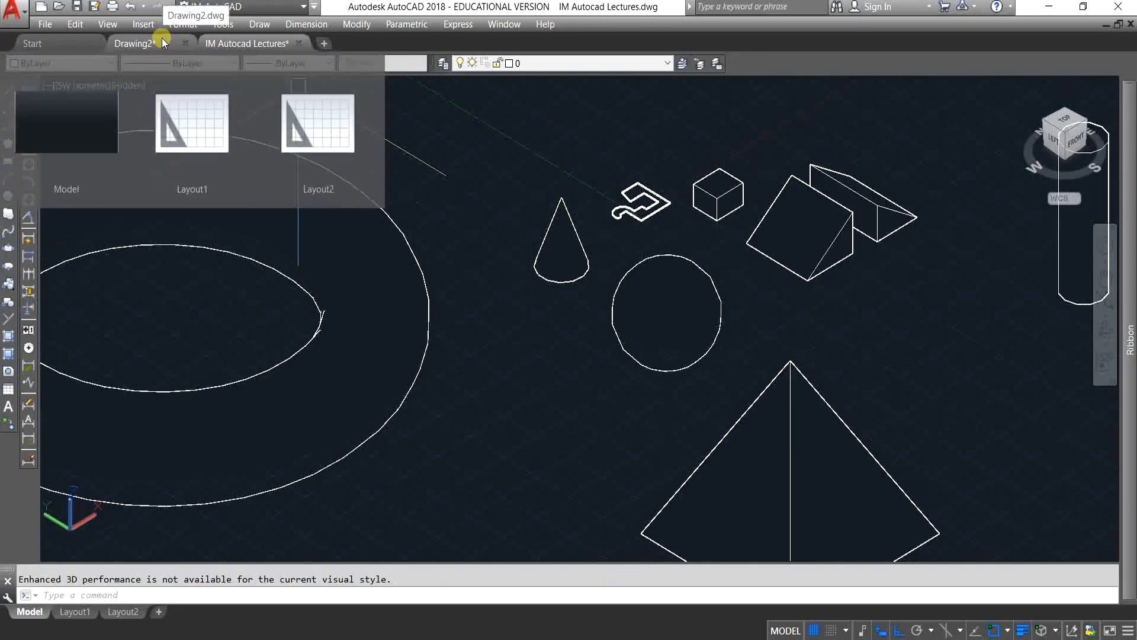
- Apply the Realistic visual style and examine the surfaces of the cylinder, wedges, sphere and other solids
click(108, 24)
mouse_move(173, 343)
mouse_move(246, 329)
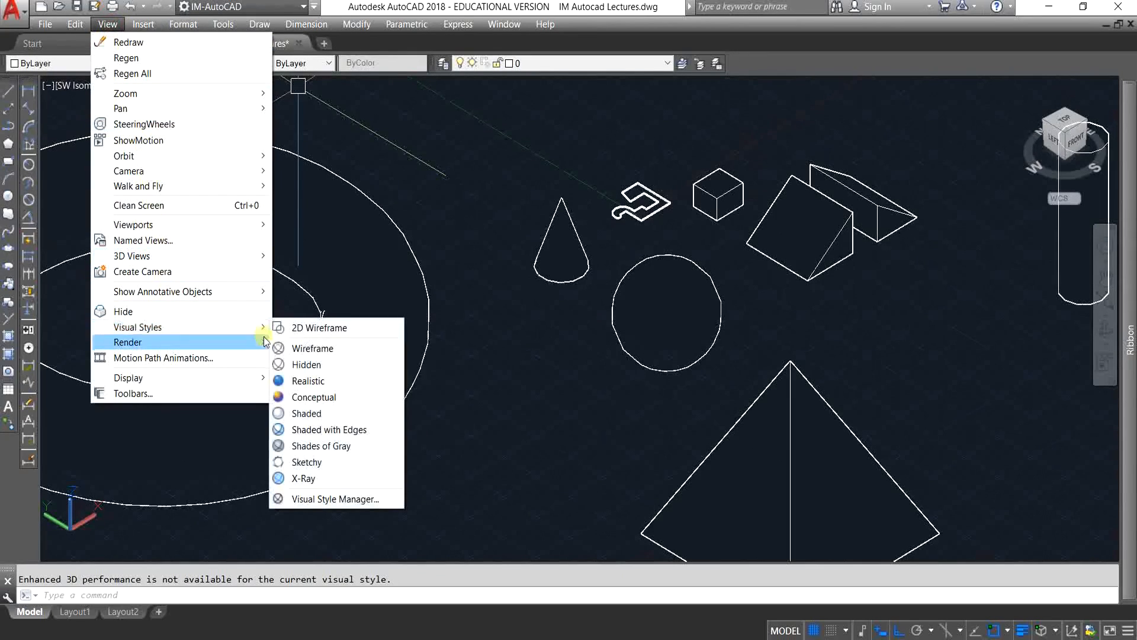
click(344, 382)
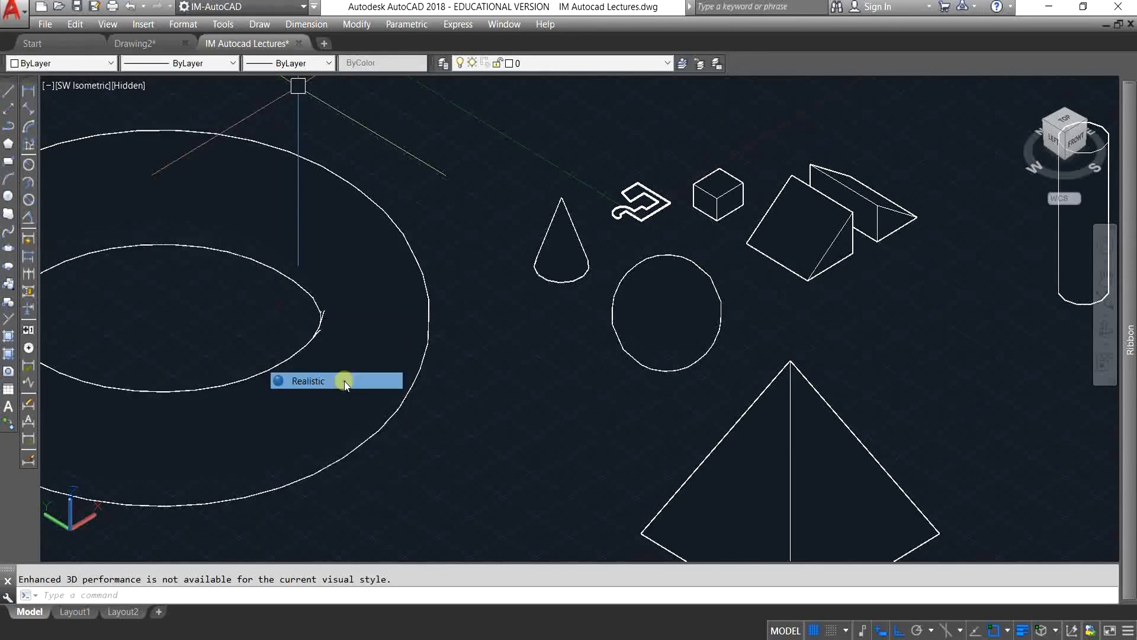
scroll(427, 256, down, 4)
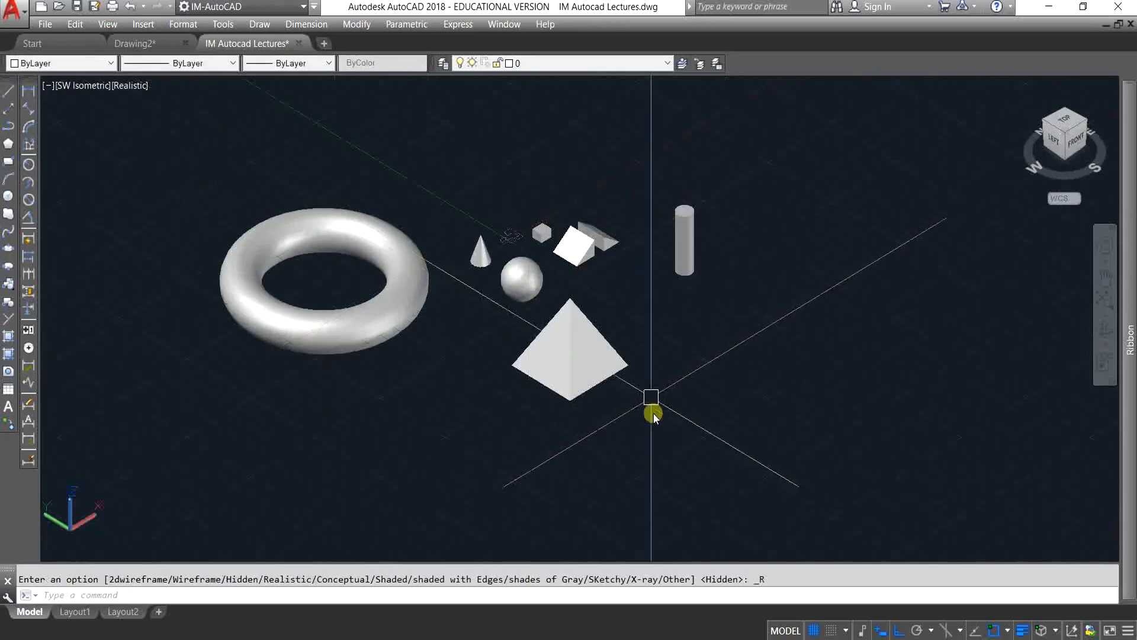
scroll(675, 237, up, 4)
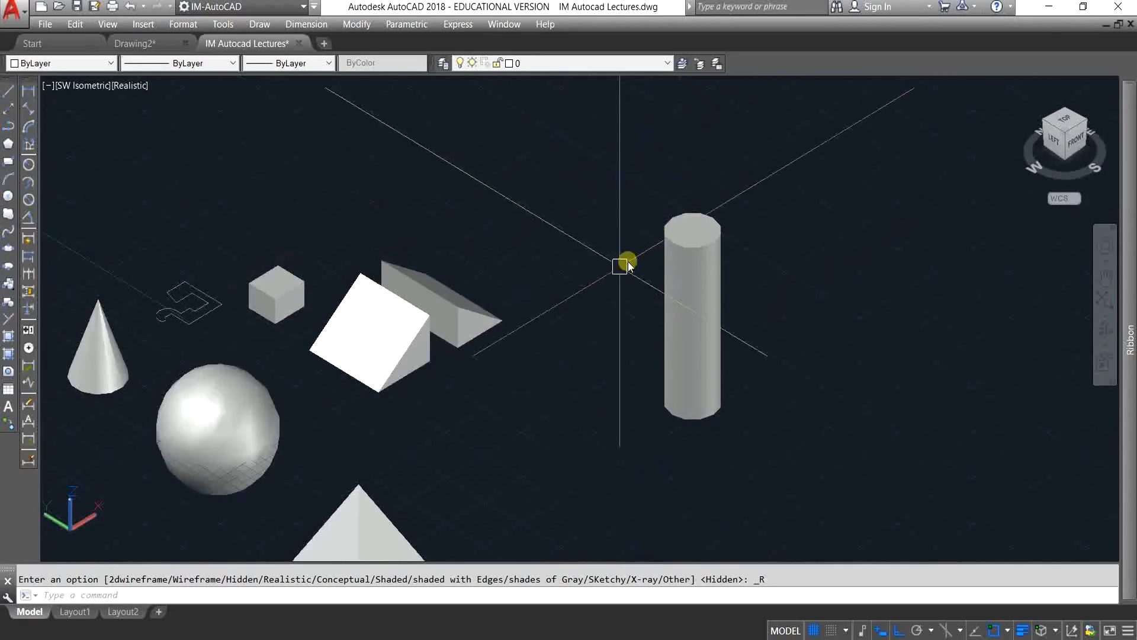
middle_drag(513, 375, 683, 307)
scroll(368, 226, down, 2)
scroll(393, 293, up, 8)
scroll(470, 308, down, 8)
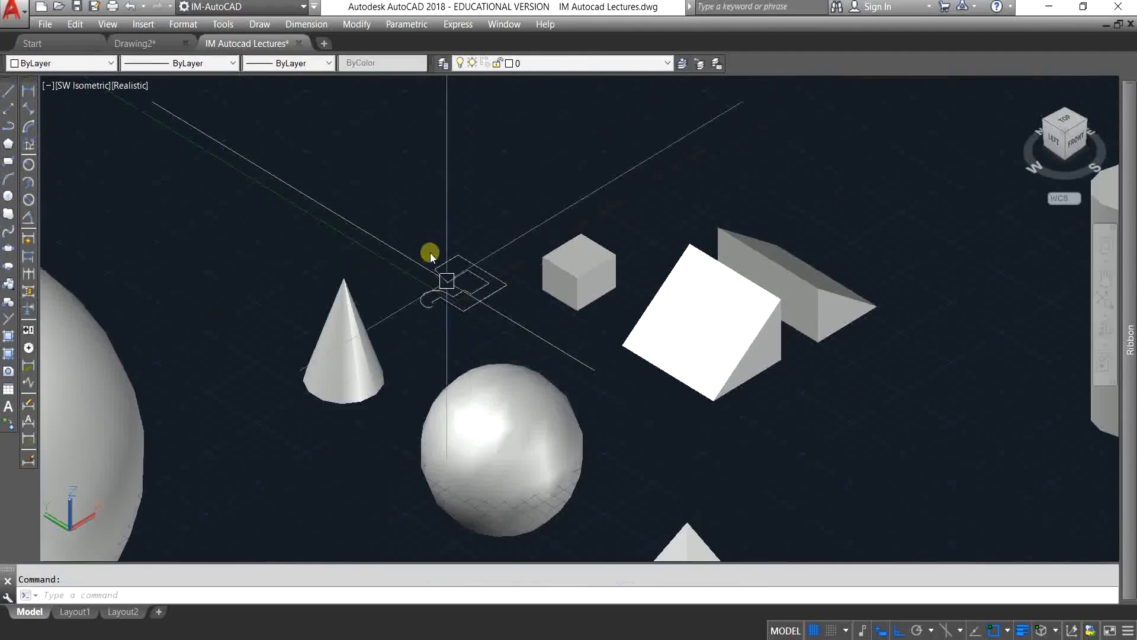
- Change the visual style to Shaded and examine the sphere and neighbouring solids
click(107, 24)
mouse_move(142, 328)
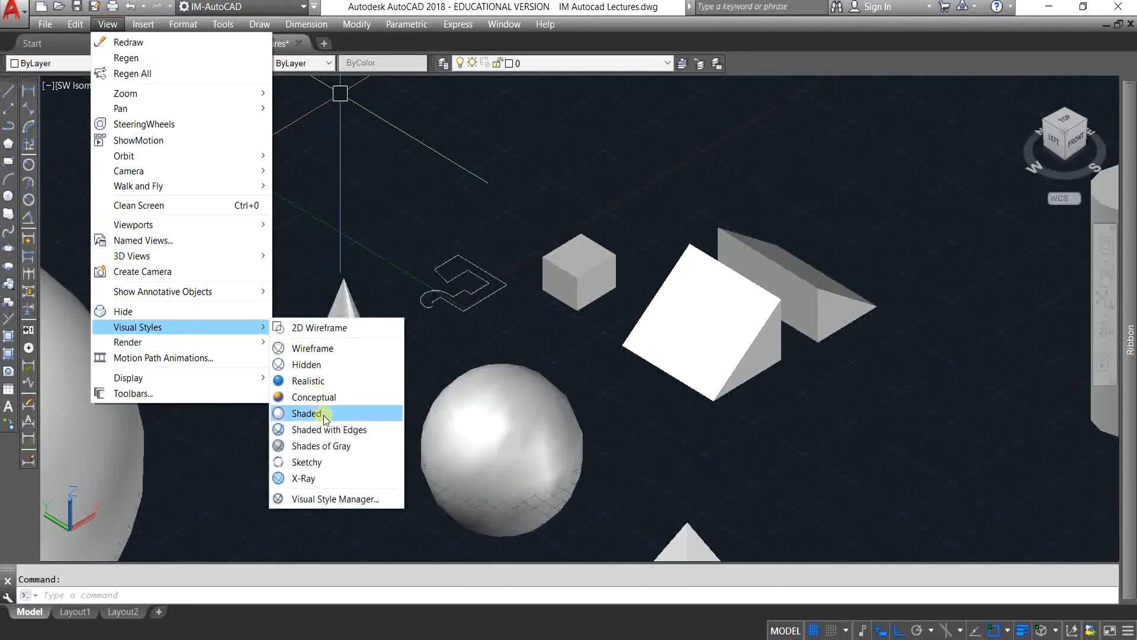
click(325, 414)
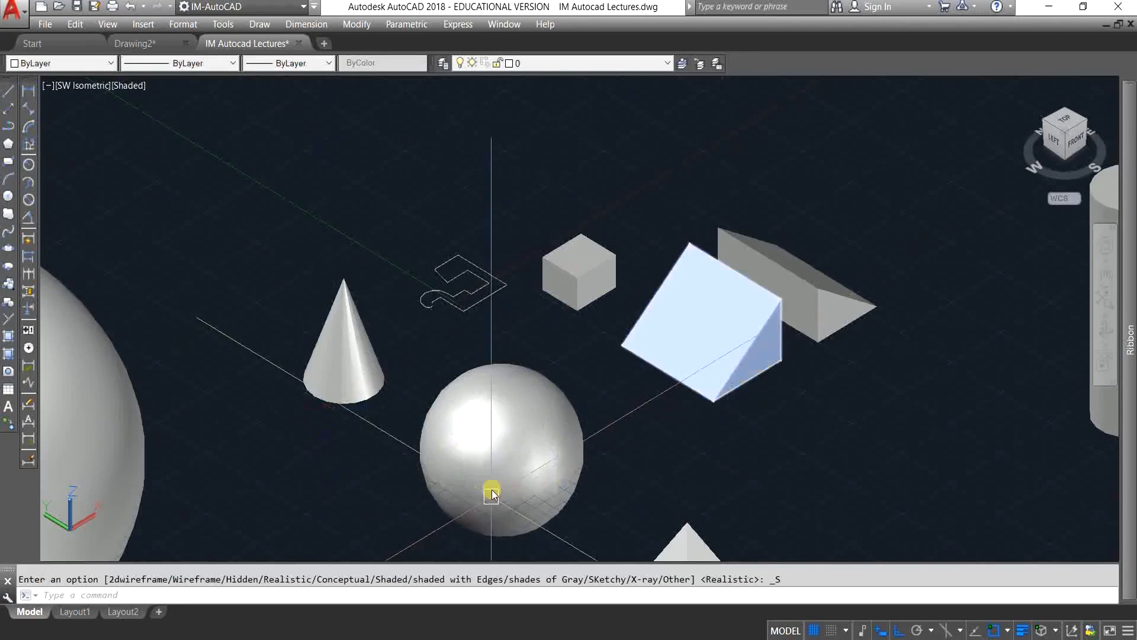
scroll(492, 495, up, 3)
scroll(573, 409, down, 4)
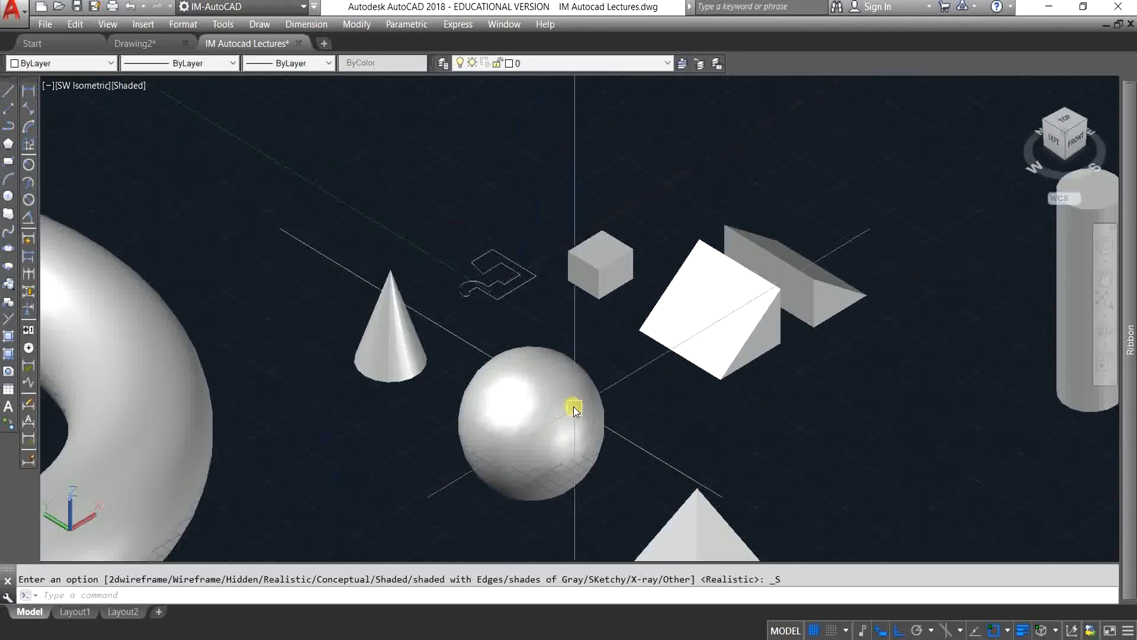
- Display the solids with the Shaded with Edges visual style
click(118, 29)
mouse_move(211, 327)
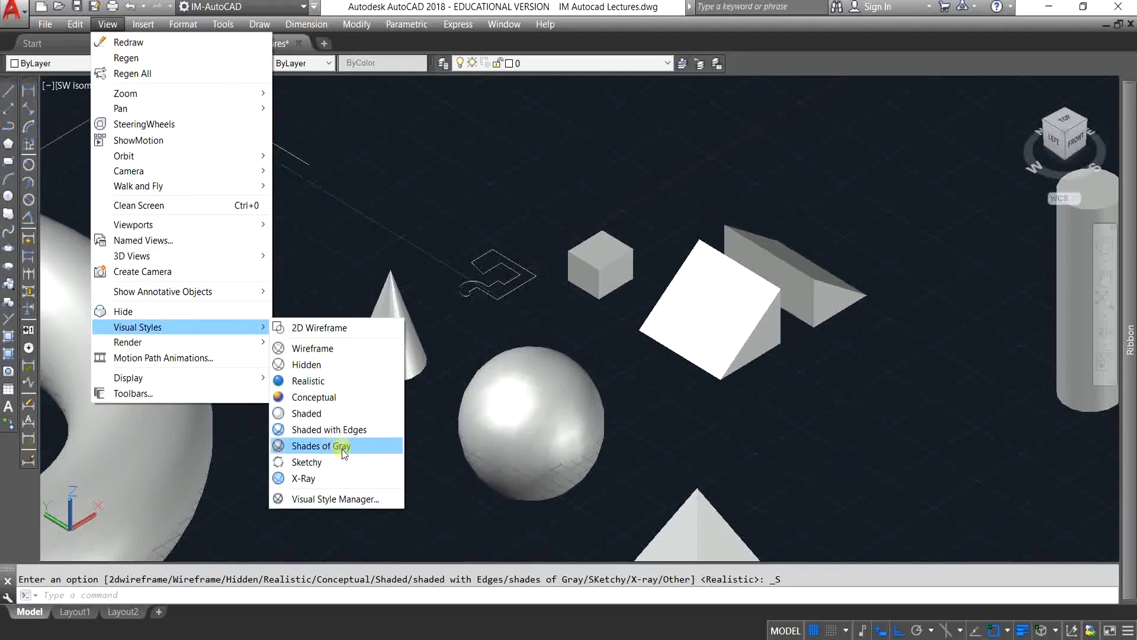
click(348, 429)
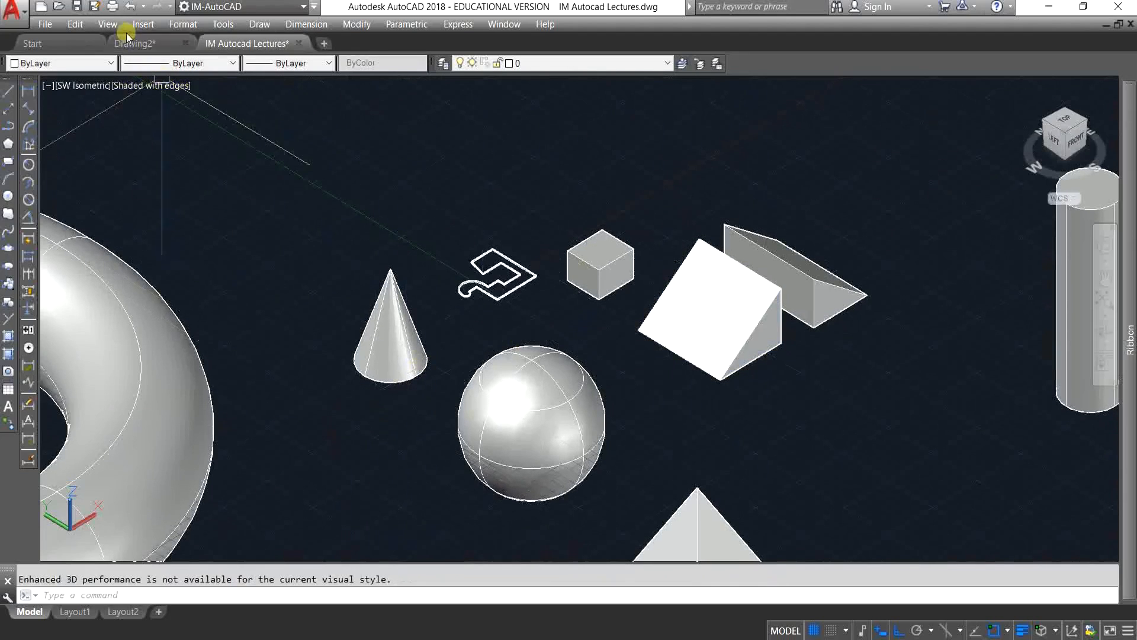
- Apply the Sketchy visual style and examine the solids' hand-drawn outlines, leaving nothing selected
click(108, 25)
mouse_move(178, 344)
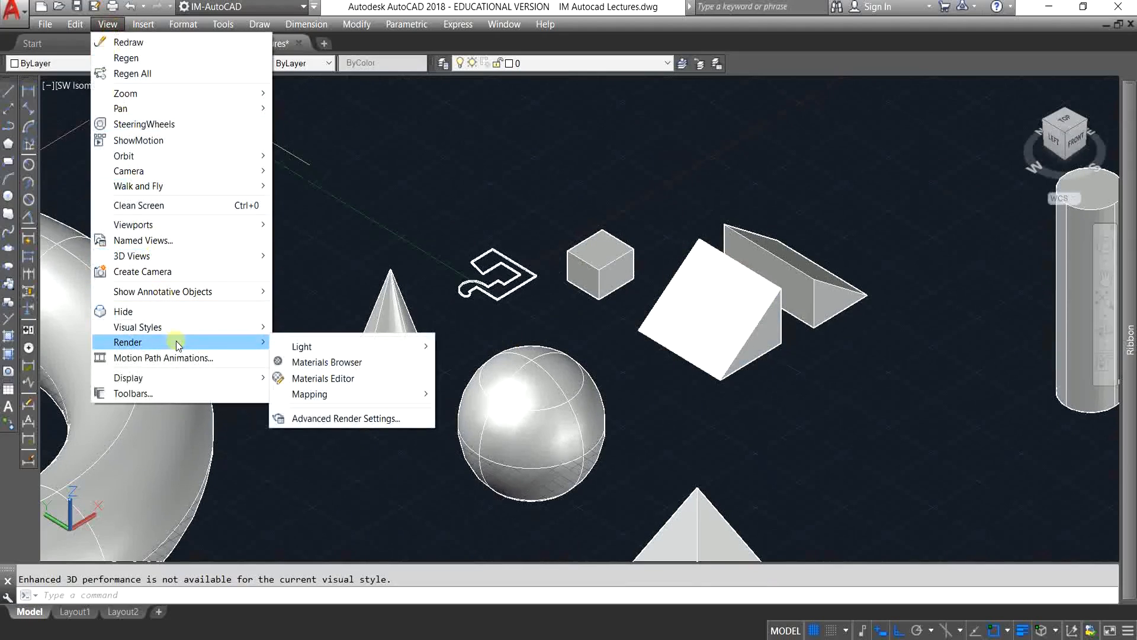
mouse_move(239, 330)
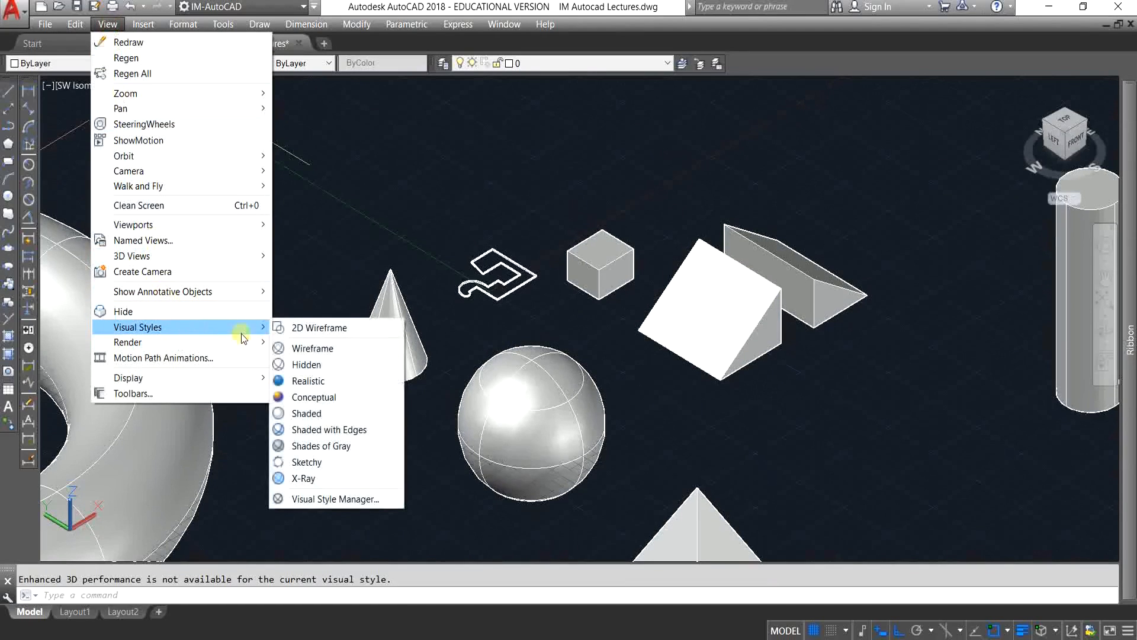
click(325, 462)
scroll(687, 312, down, 5)
scroll(528, 351, up, 2)
scroll(529, 350, up, 5)
scroll(454, 344, down, 4)
click(418, 350)
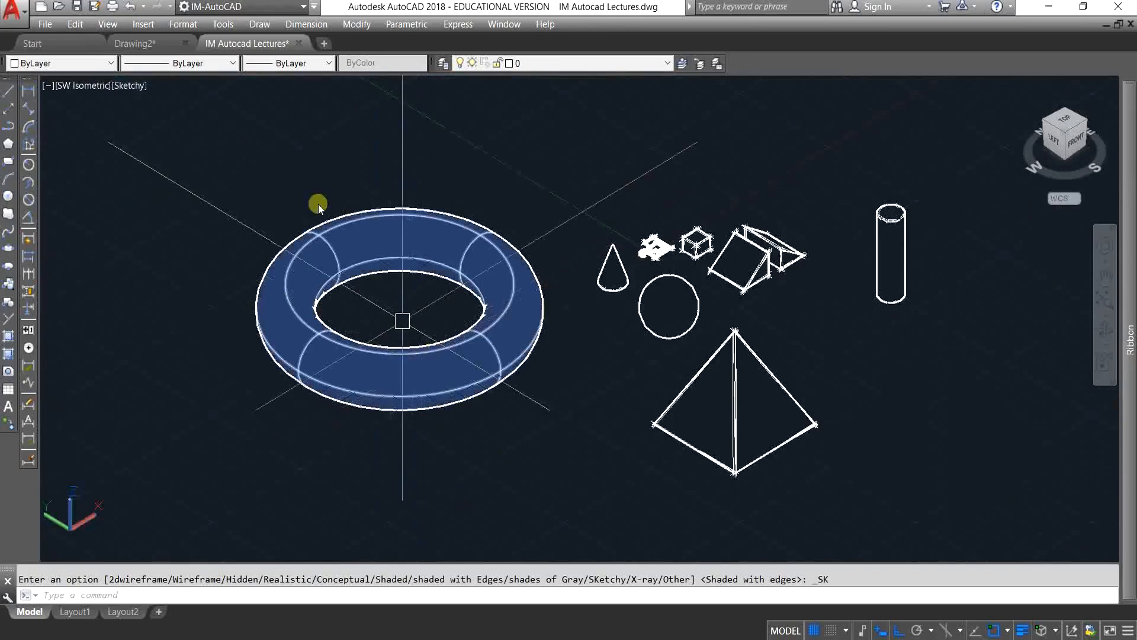
key(Escape)
- Switch the visual style to X-Ray and examine the transparent solids at different zoom levels
click(107, 24)
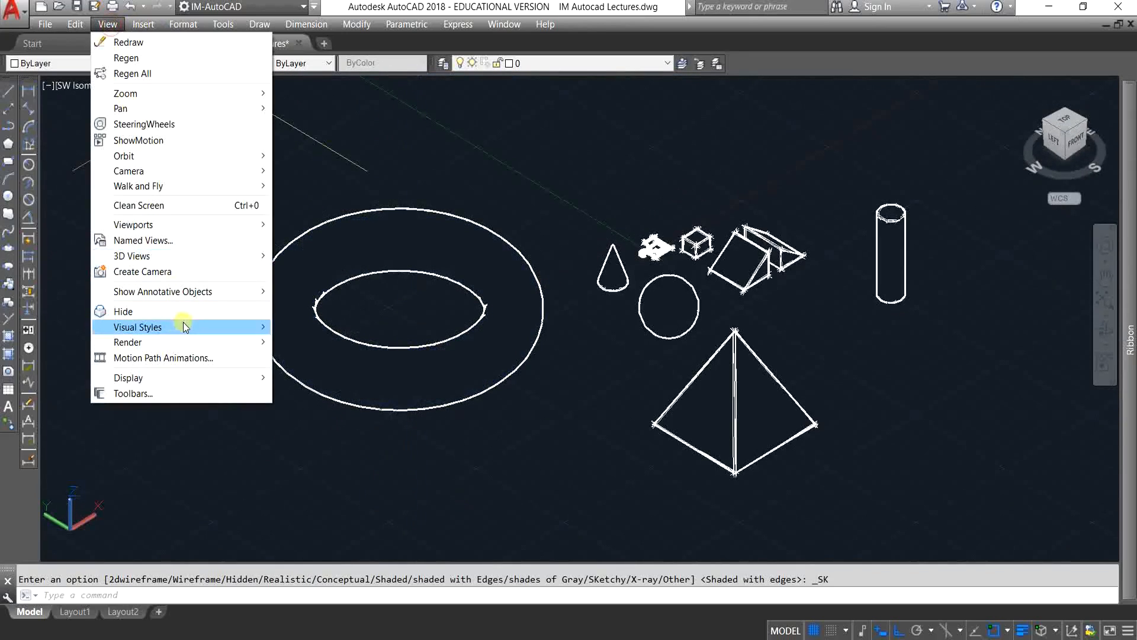
mouse_move(212, 328)
click(344, 478)
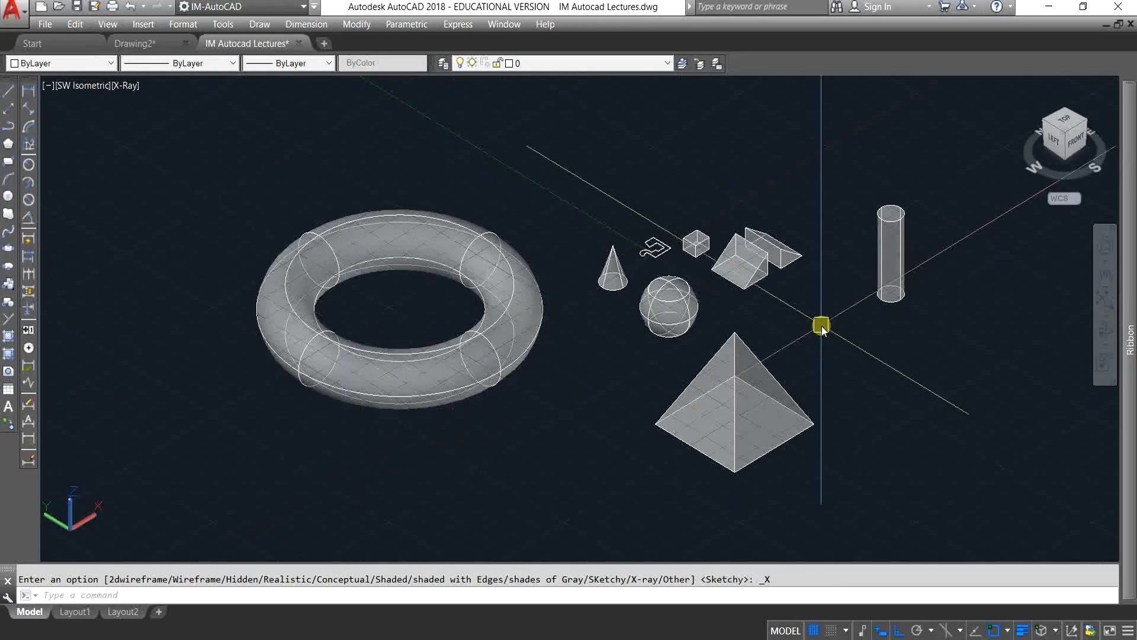
scroll(867, 276, up, 3)
scroll(828, 286, down, 2)
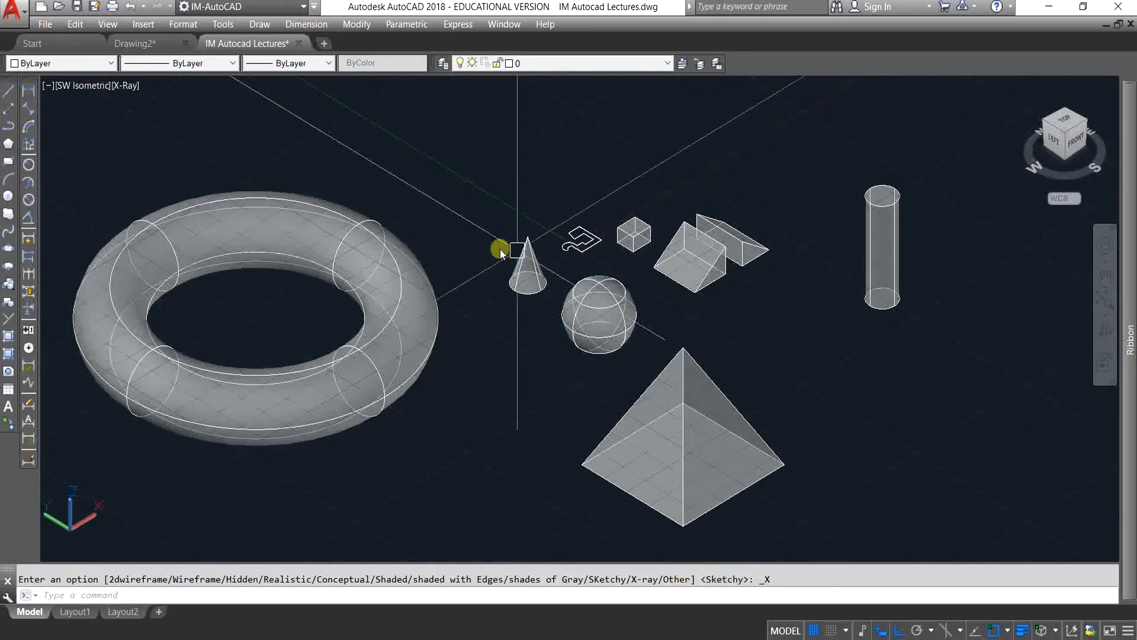
scroll(500, 249, down, 2)
- Return the model display to the 2D Wireframe visual style
click(110, 25)
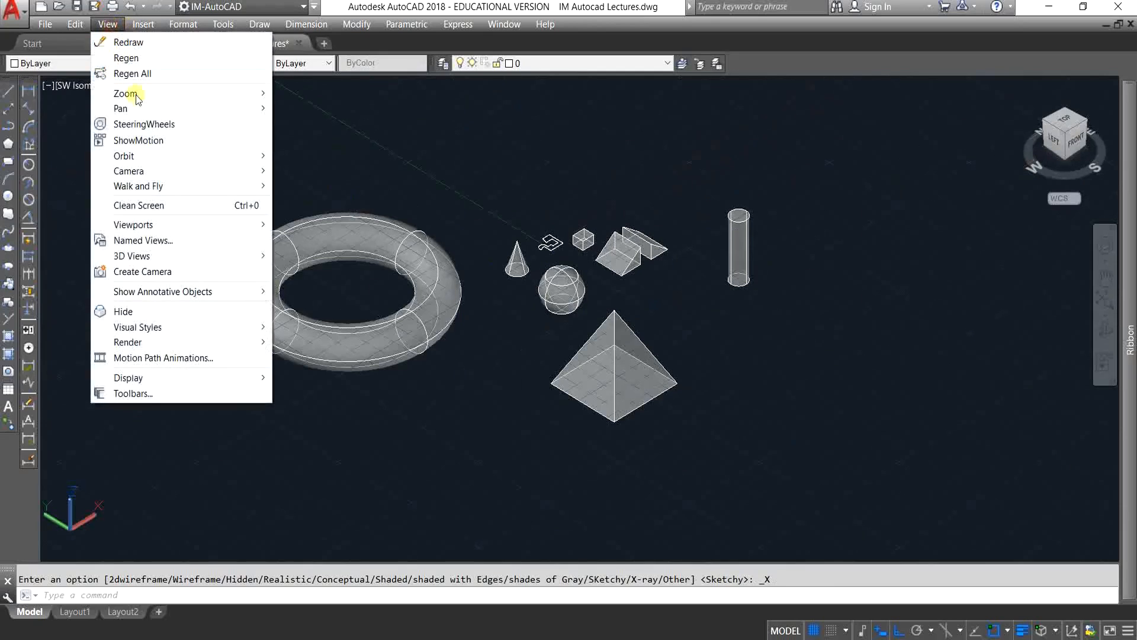
mouse_move(206, 328)
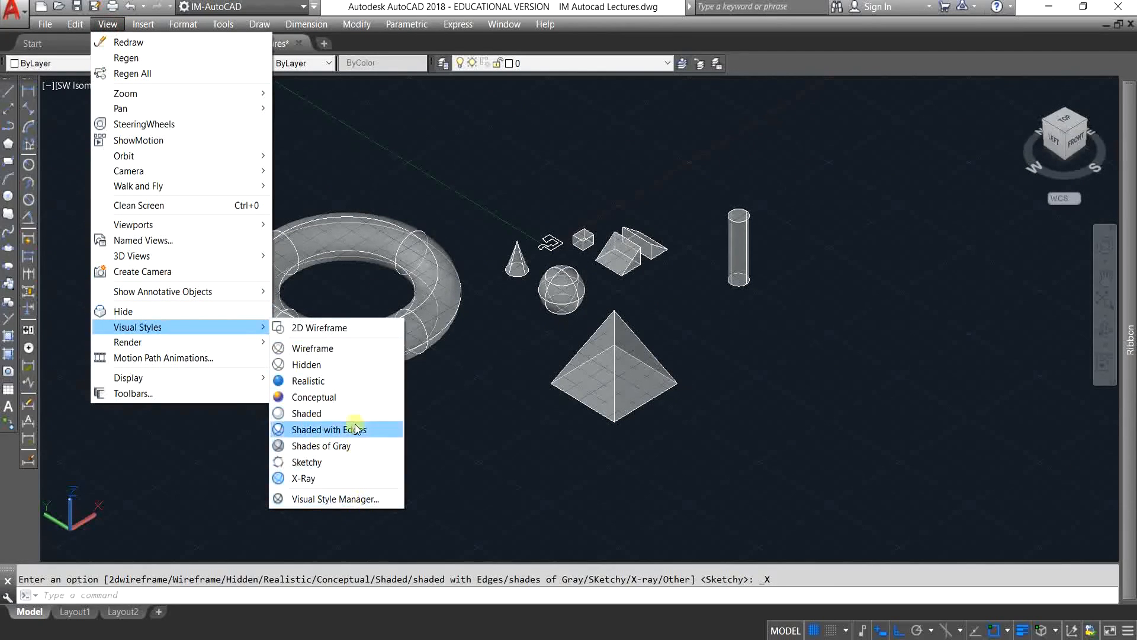
click(349, 329)
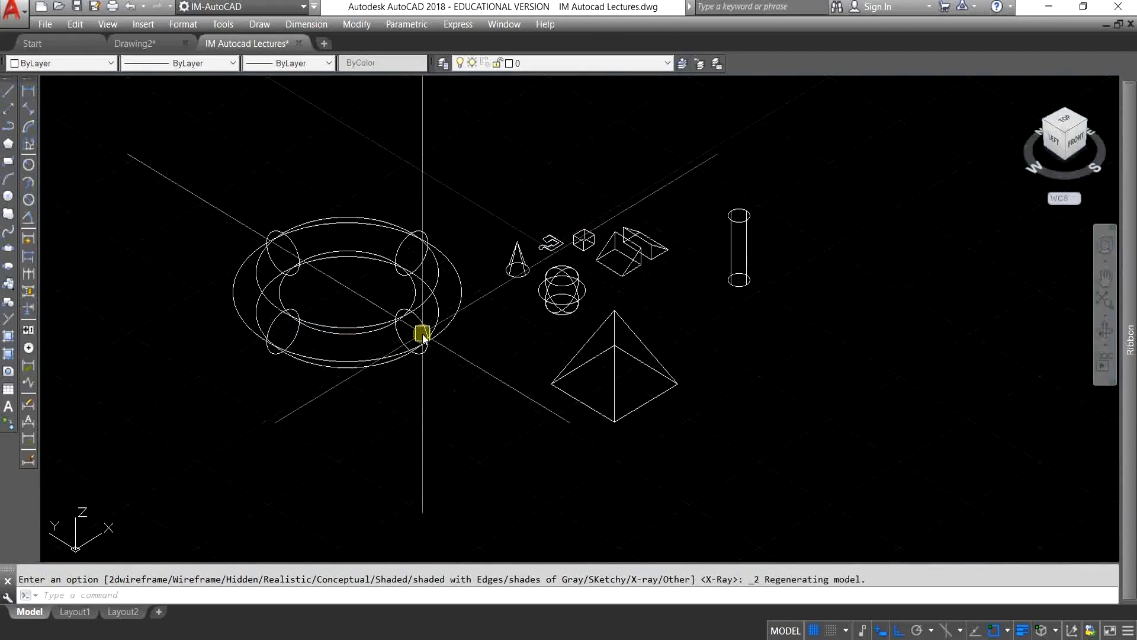
- Change the display from 2D Wireframe to the 3D Wireframe visual style
click(108, 25)
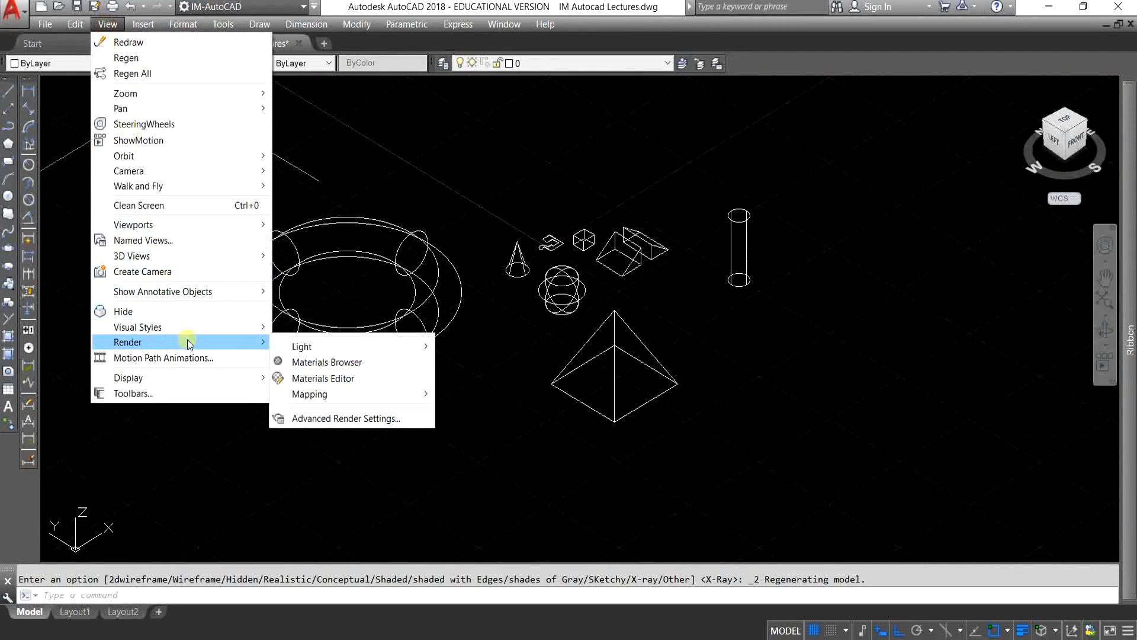
mouse_move(198, 333)
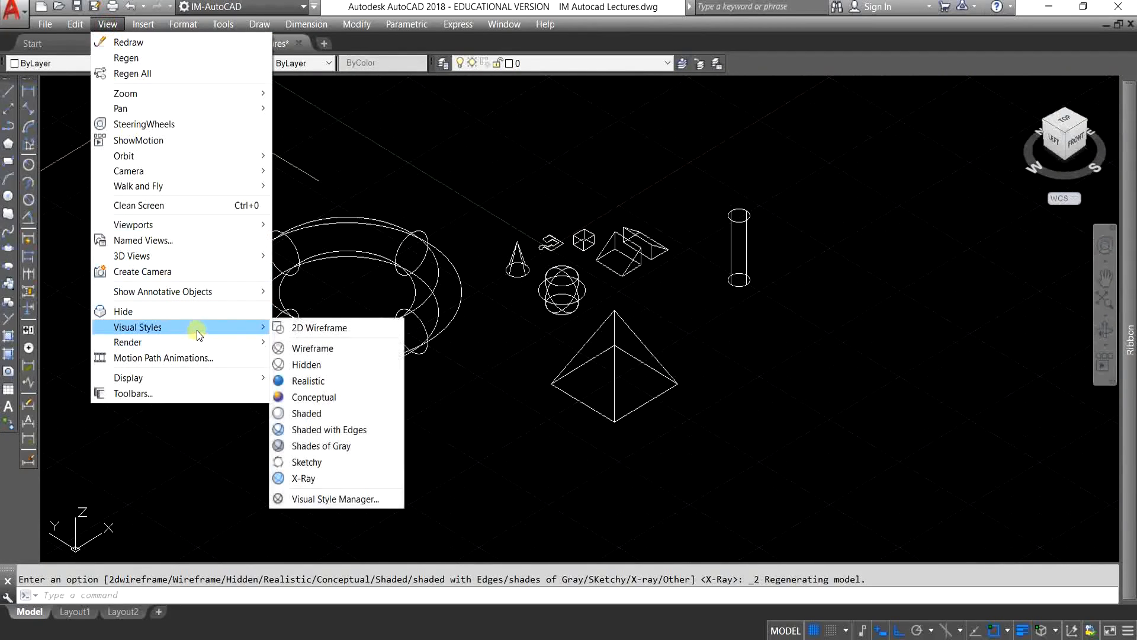
click(312, 349)
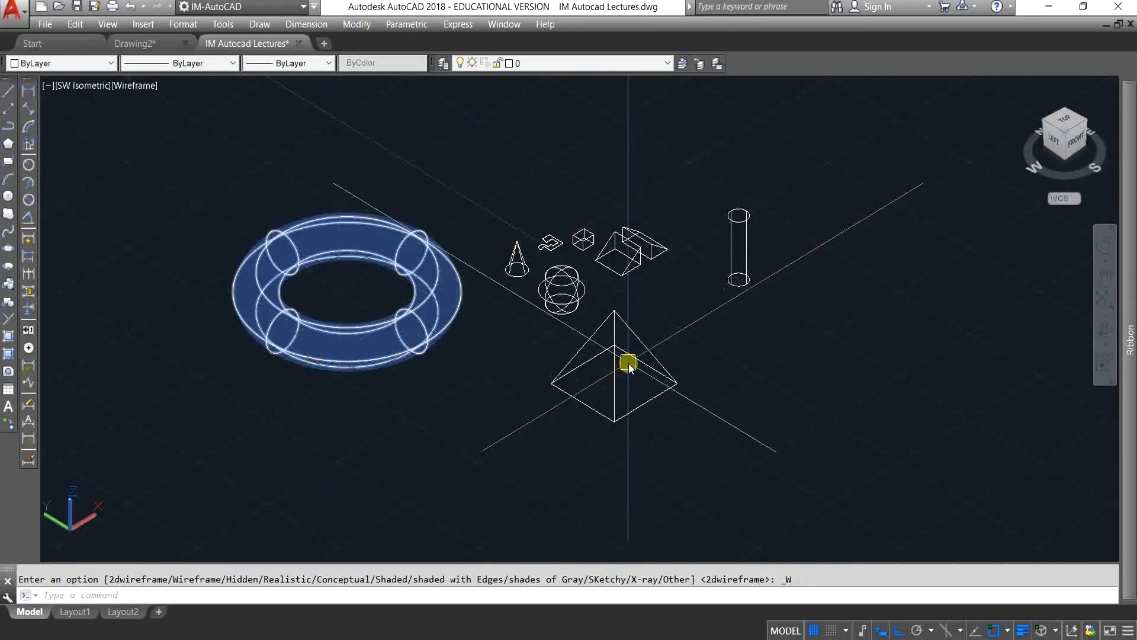
- Set the model's visual style back to Realistic so the solids have smooth surfaces
click(108, 25)
mouse_move(262, 332)
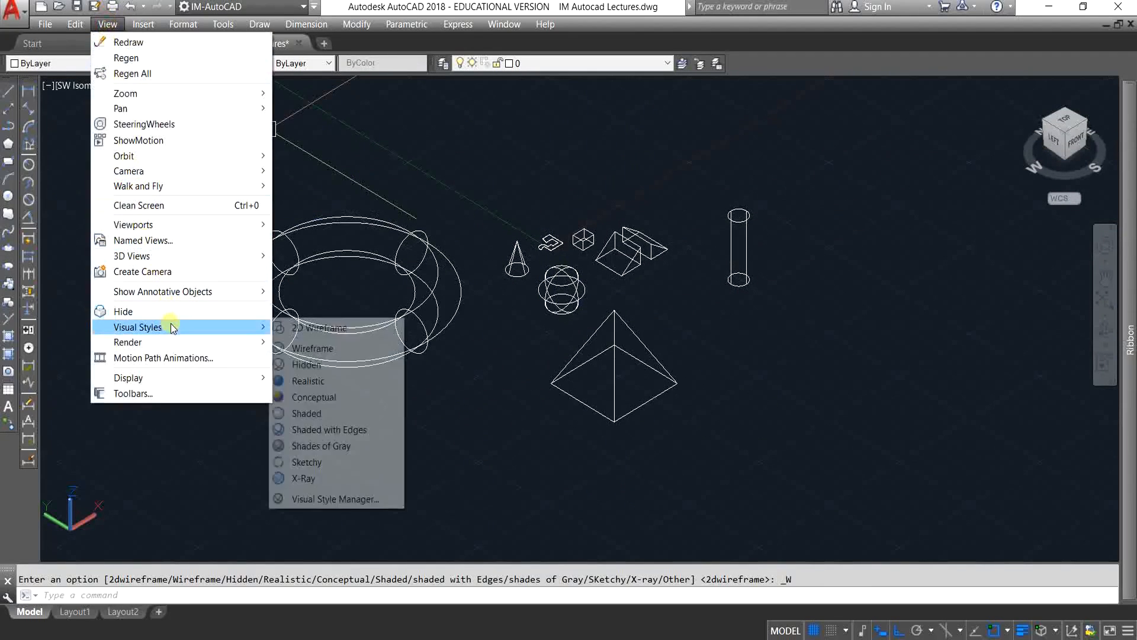
click(312, 382)
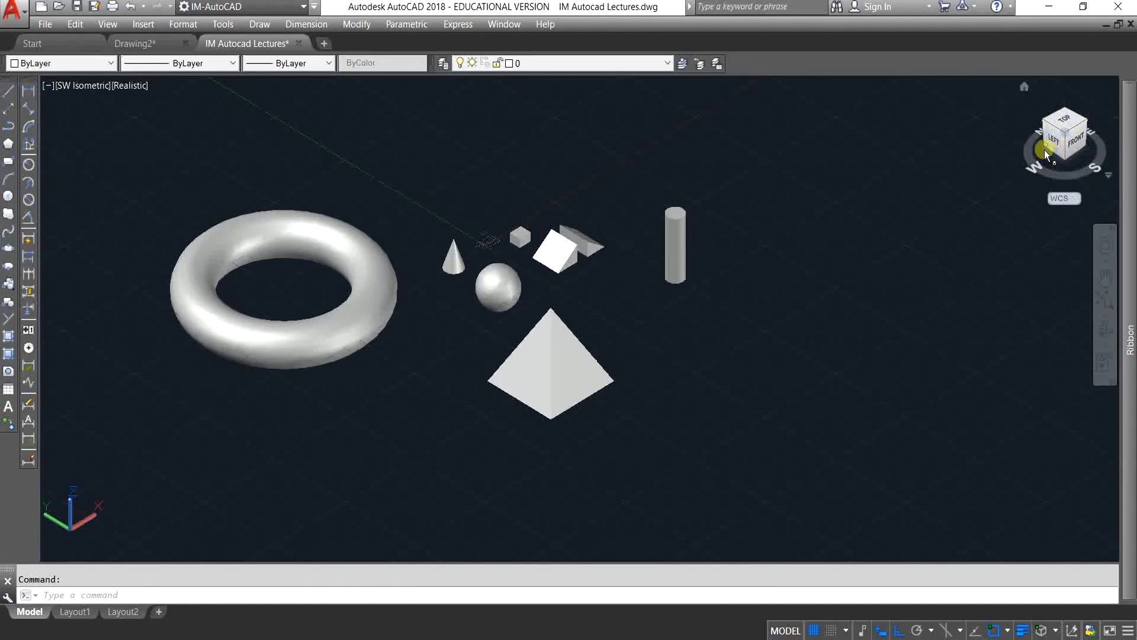
- View the solids straight from the front and from the right side
click(1074, 142)
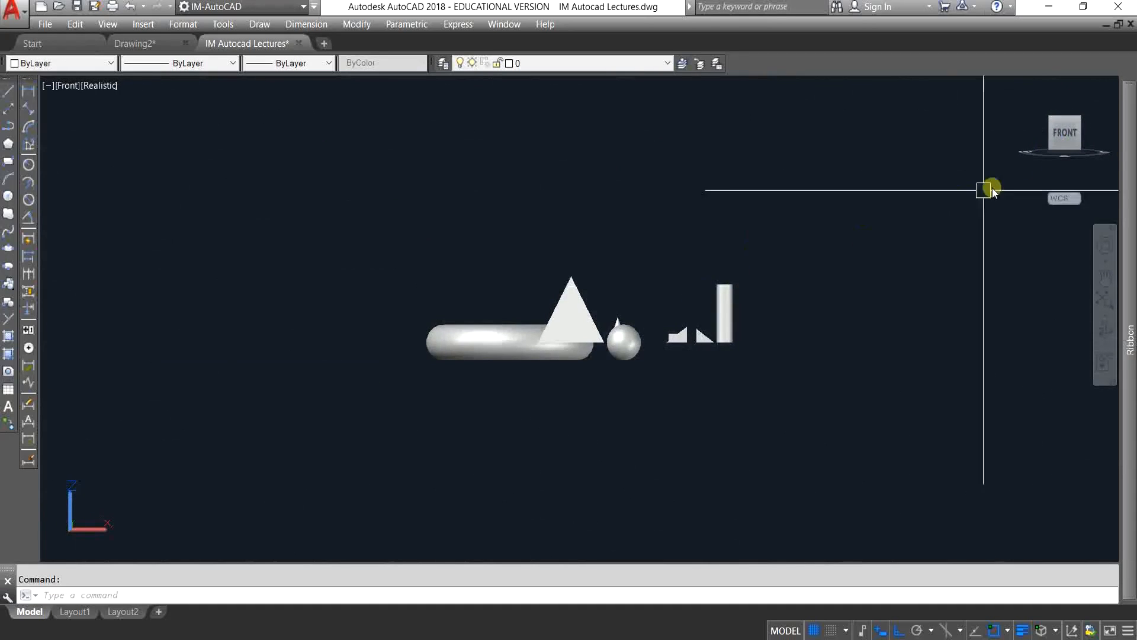
click(1090, 133)
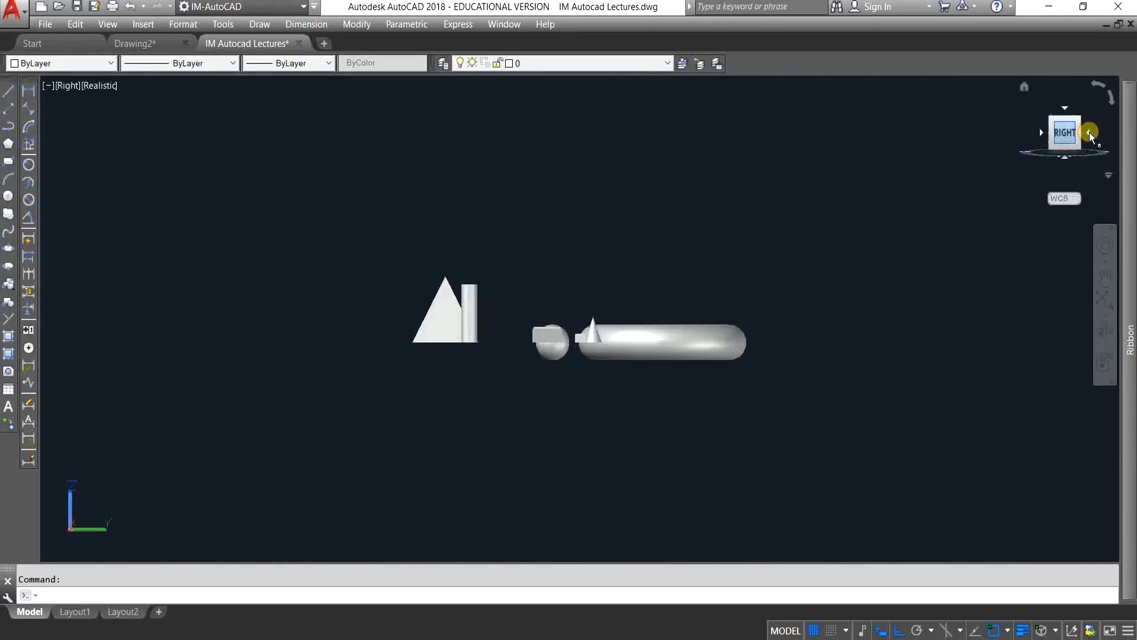
- View the solids straight from the back and the left, then tilt over the top to the right side
click(1089, 133)
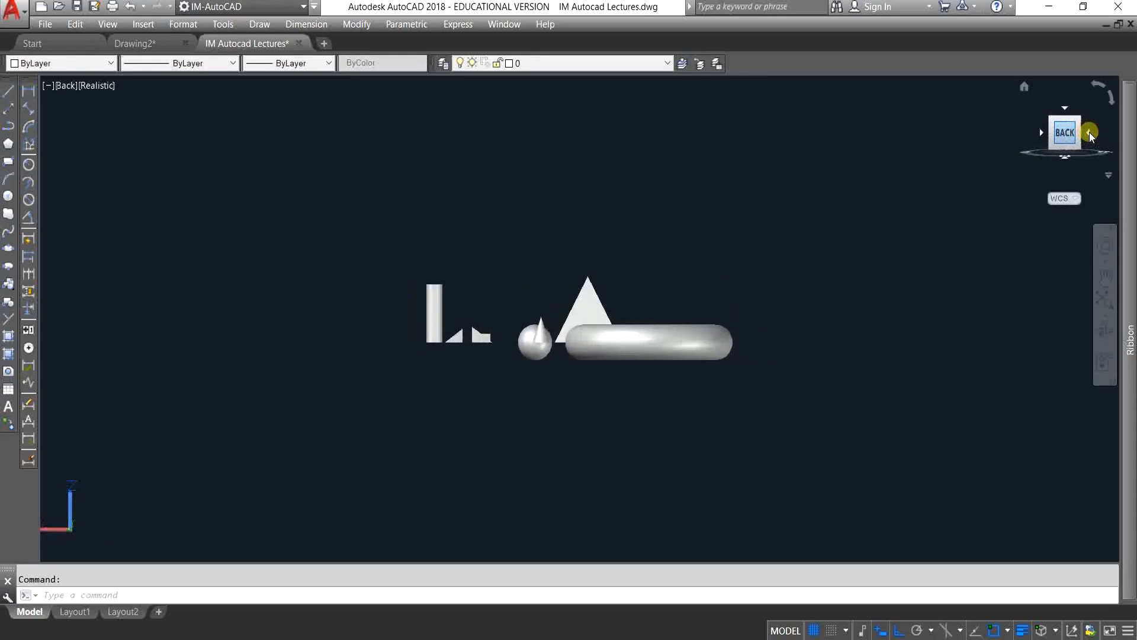
click(1089, 133)
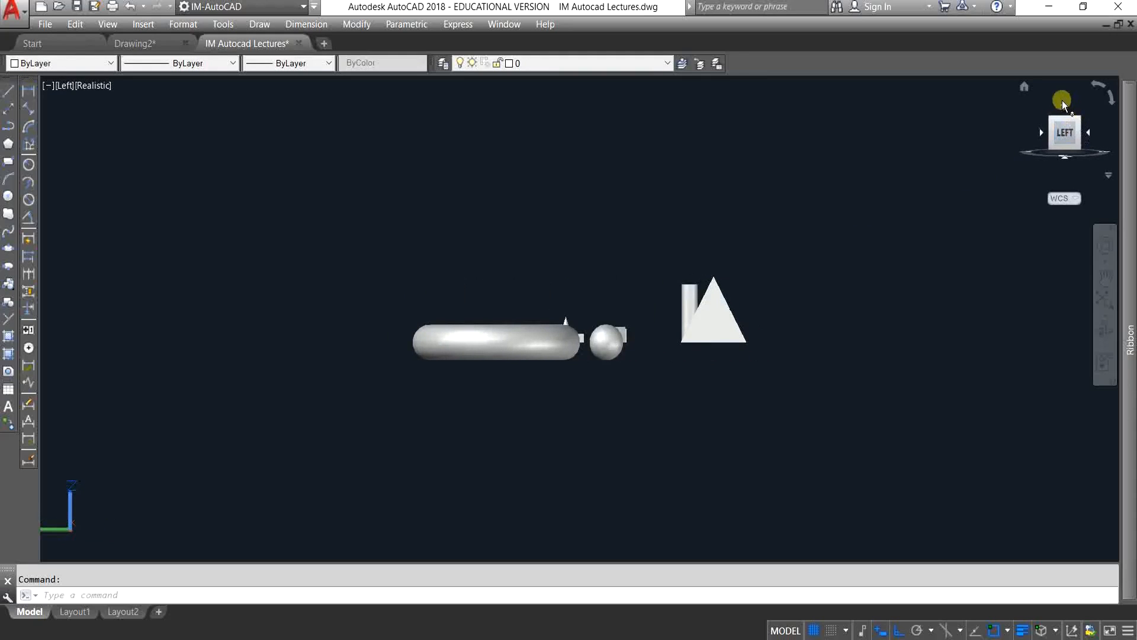
click(1066, 105)
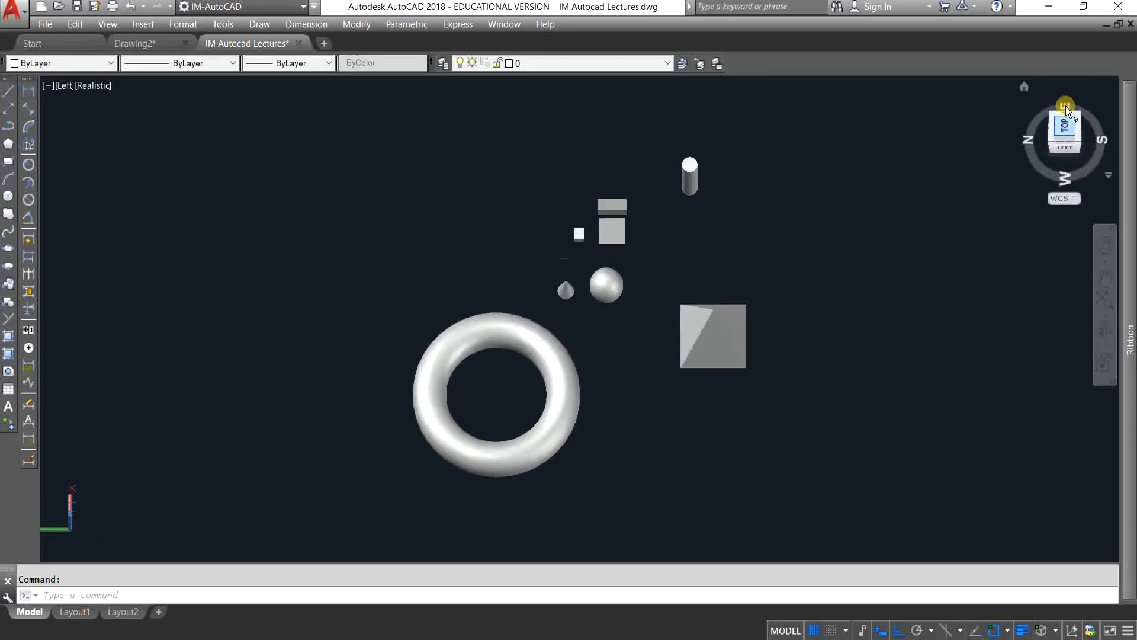
click(1065, 105)
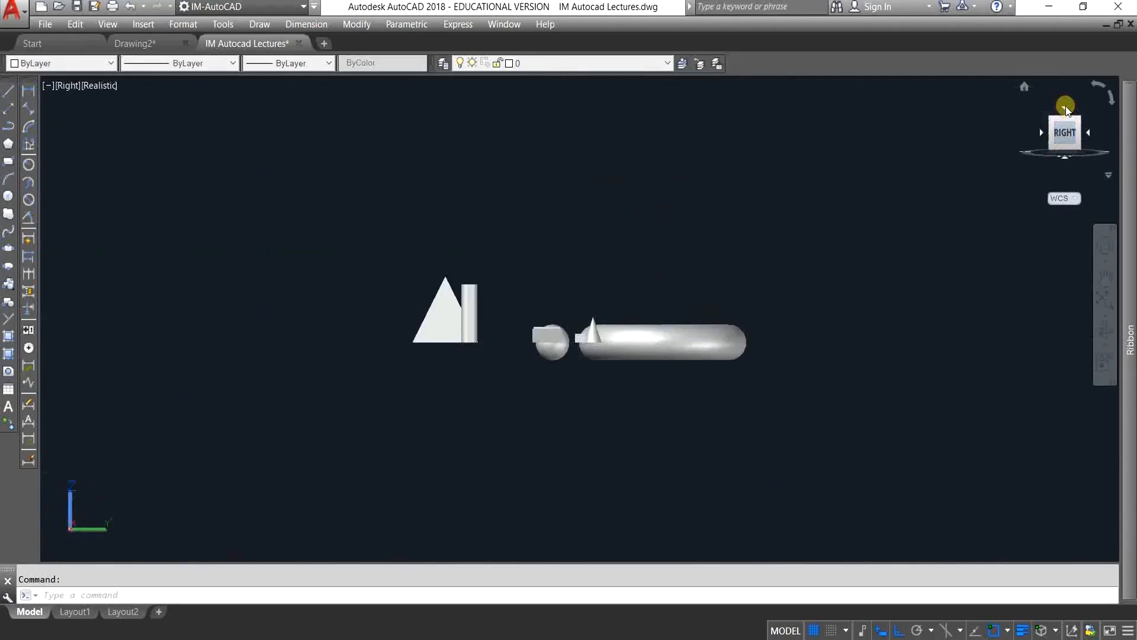
- Roll the right-side view by a half turn in its plane, then a quarter turn back
click(1110, 101)
click(1110, 101)
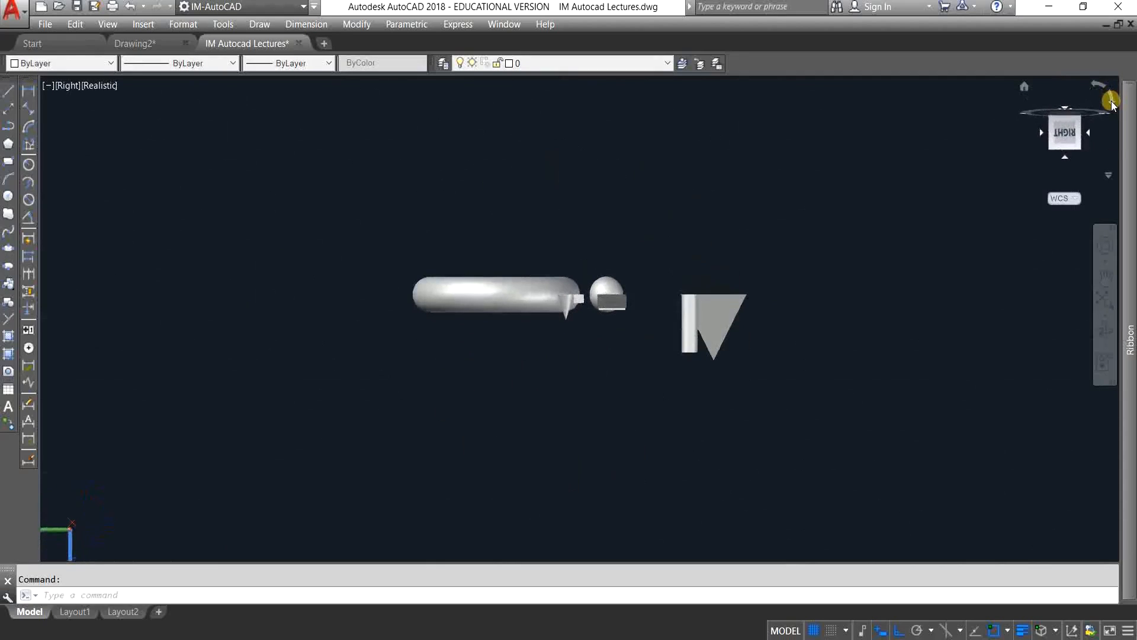
click(1105, 93)
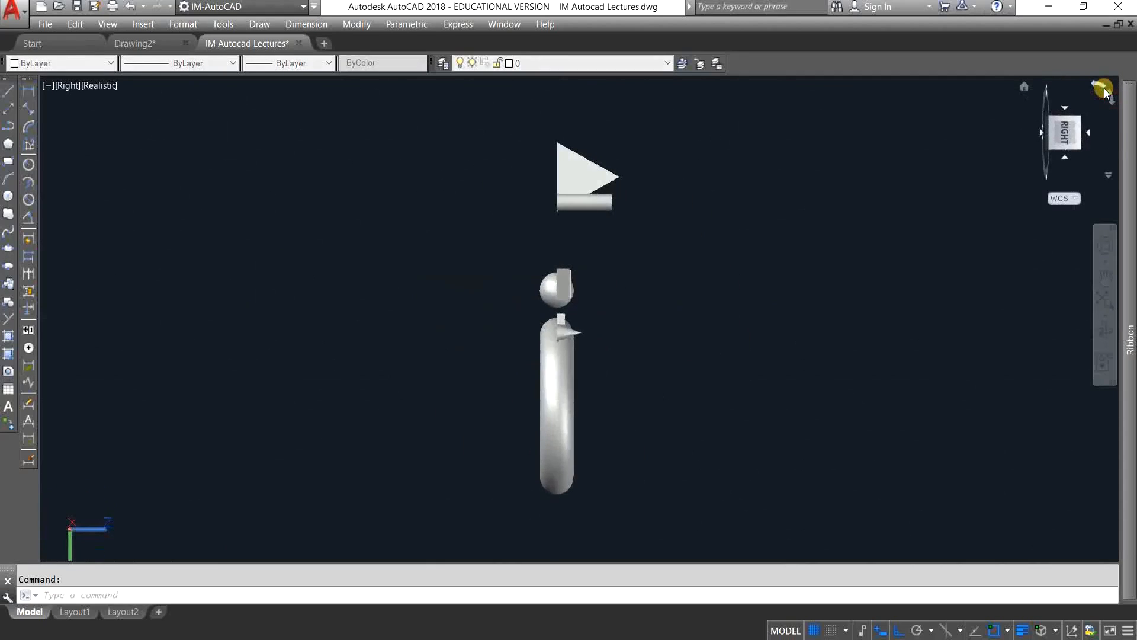
- Return the model to the home view and look at all the solids from closer up
click(1025, 88)
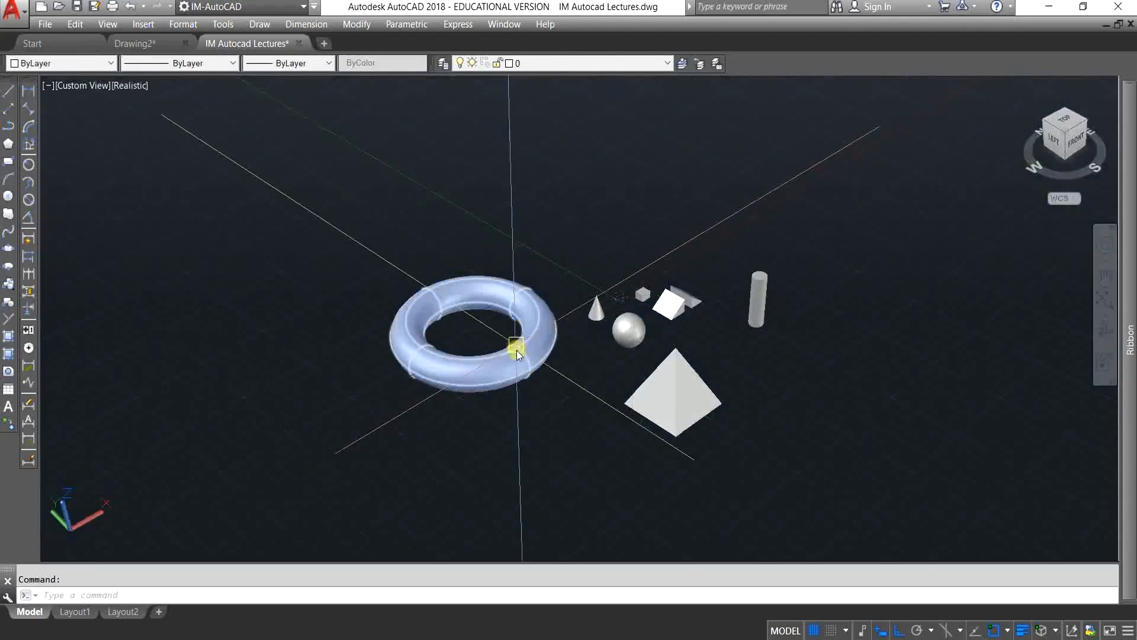
scroll(521, 351, up, 3)
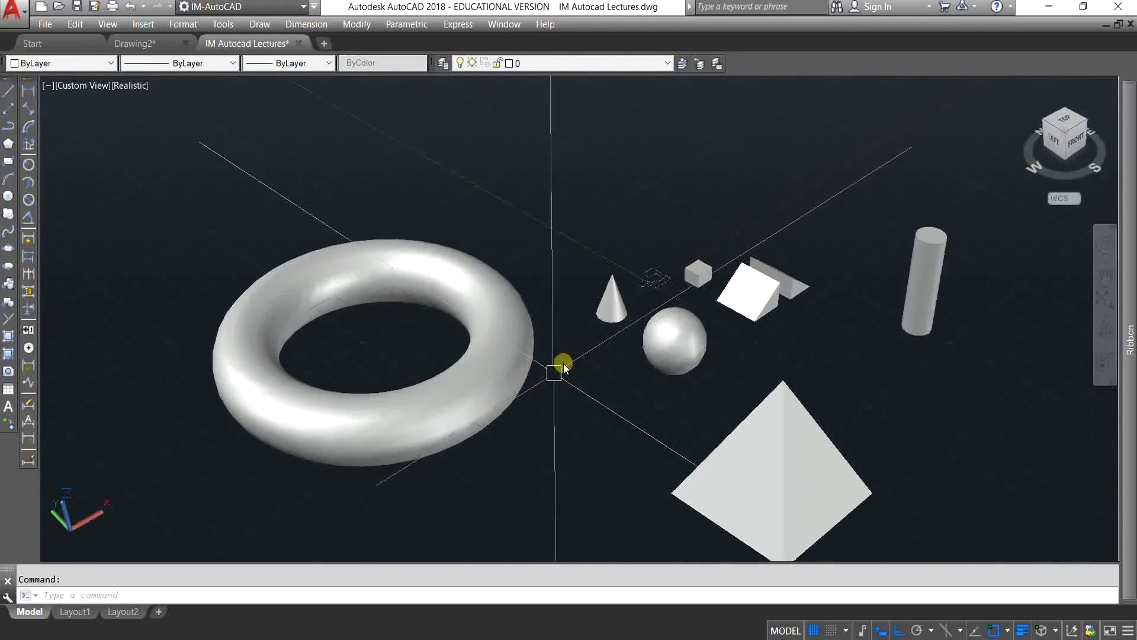
middle_drag(584, 389, 545, 296)
middle_drag(577, 336, 559, 350)
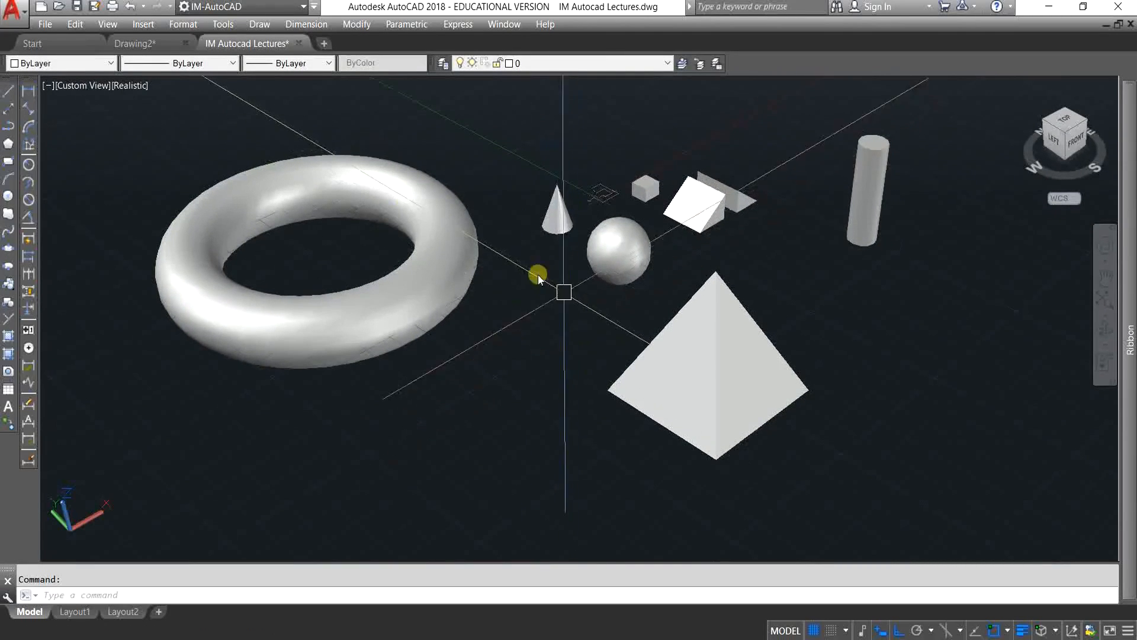
- Show the solids in the SE Isometric view, followed by the NE Isometric view
click(107, 24)
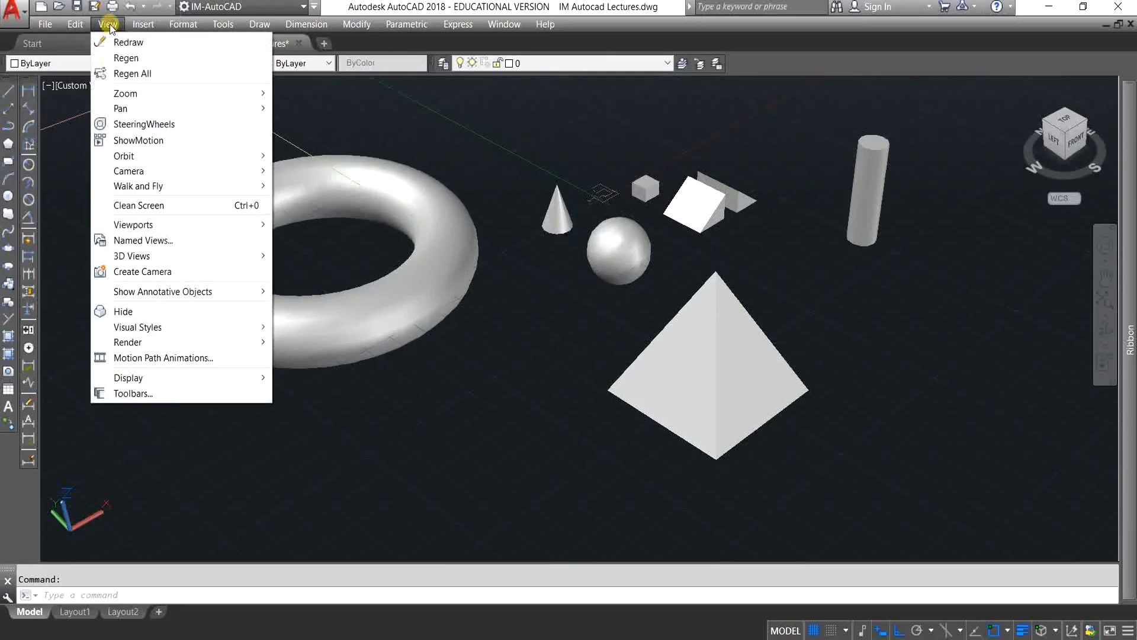
mouse_move(185, 255)
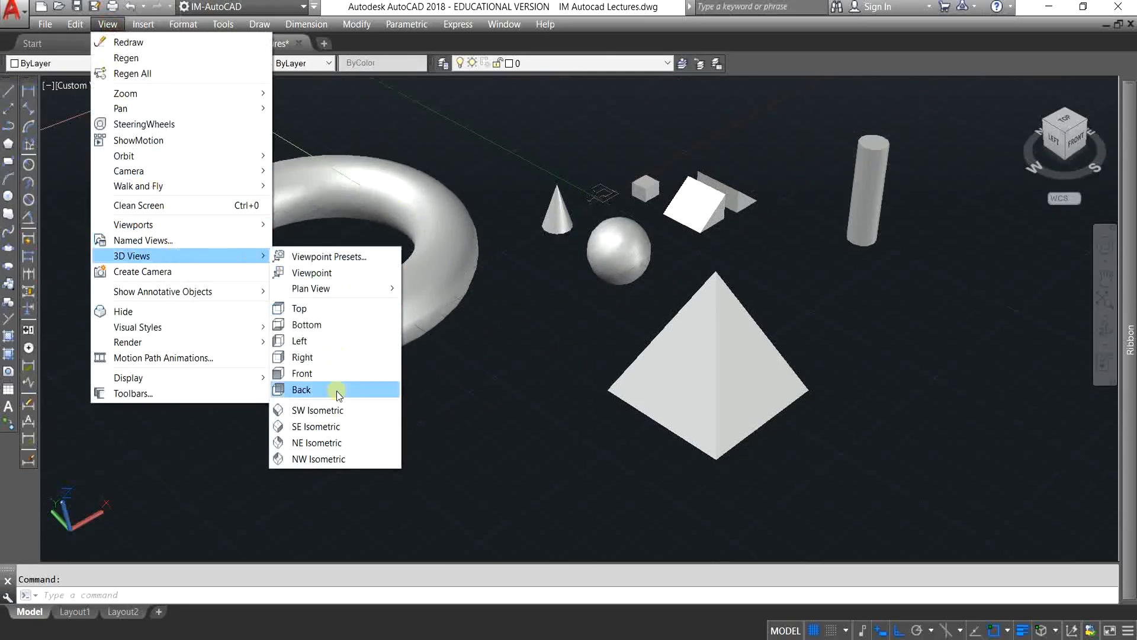
click(352, 423)
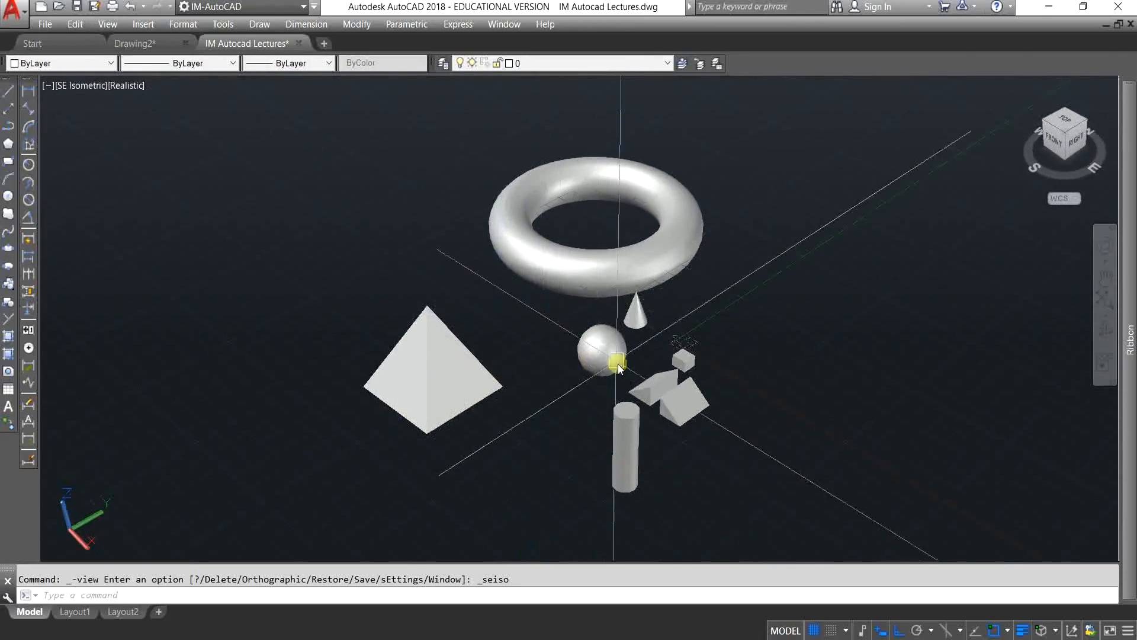
click(110, 25)
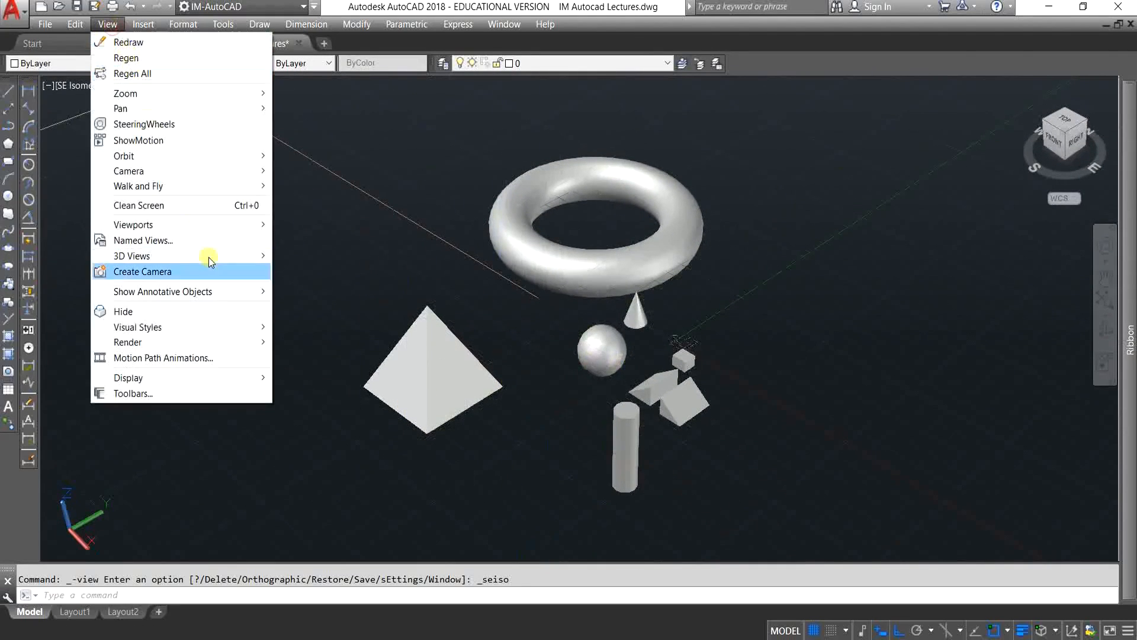
mouse_move(240, 257)
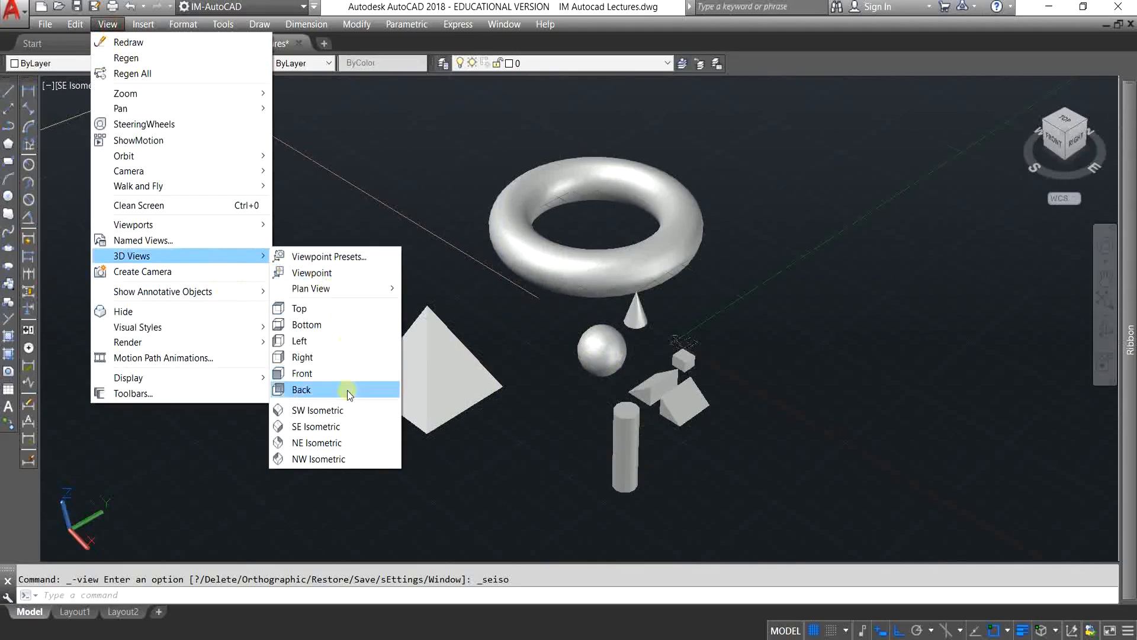
click(340, 442)
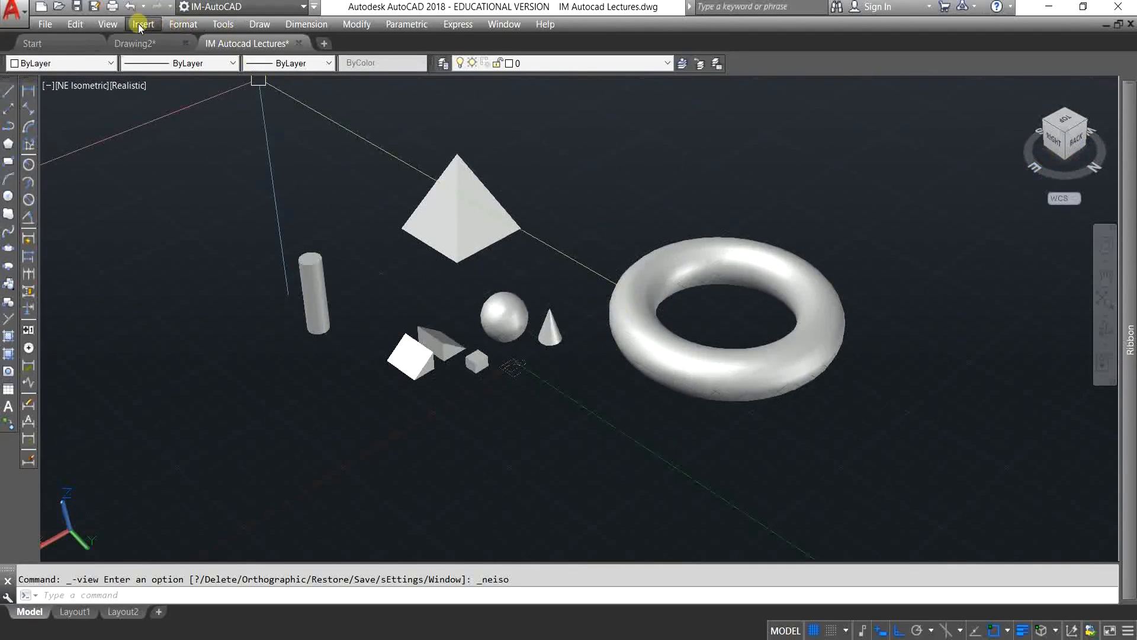
- Switch the model to the NW Isometric view and examine the torus up close
click(107, 23)
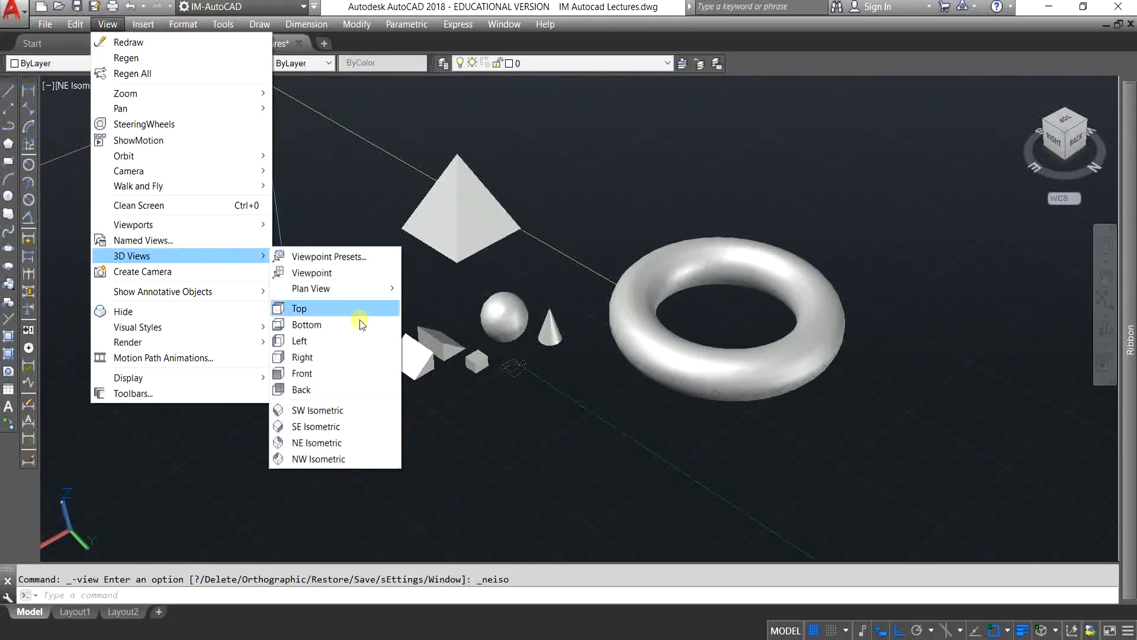
click(374, 458)
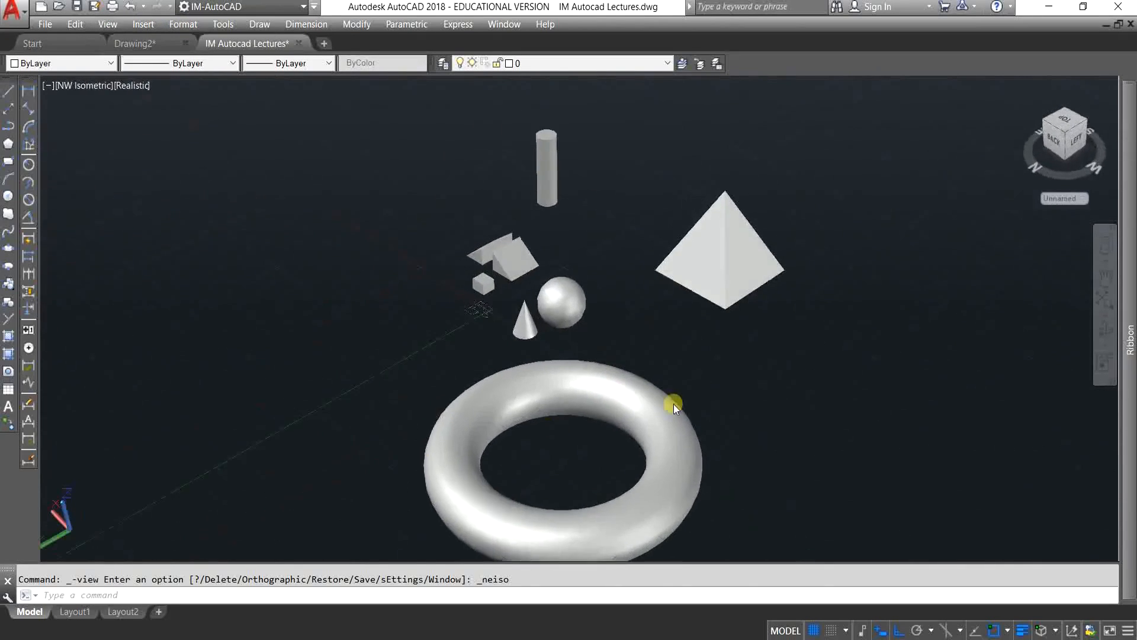
scroll(504, 452, up, 3)
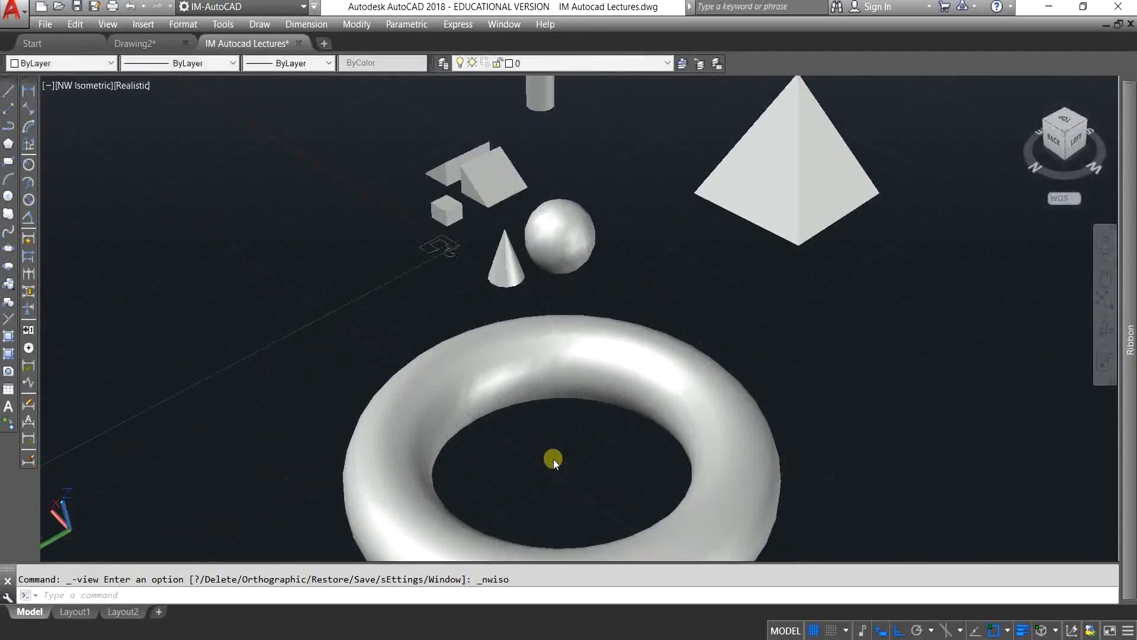
middle_drag(553, 458, 525, 273)
scroll(660, 350, up, 4)
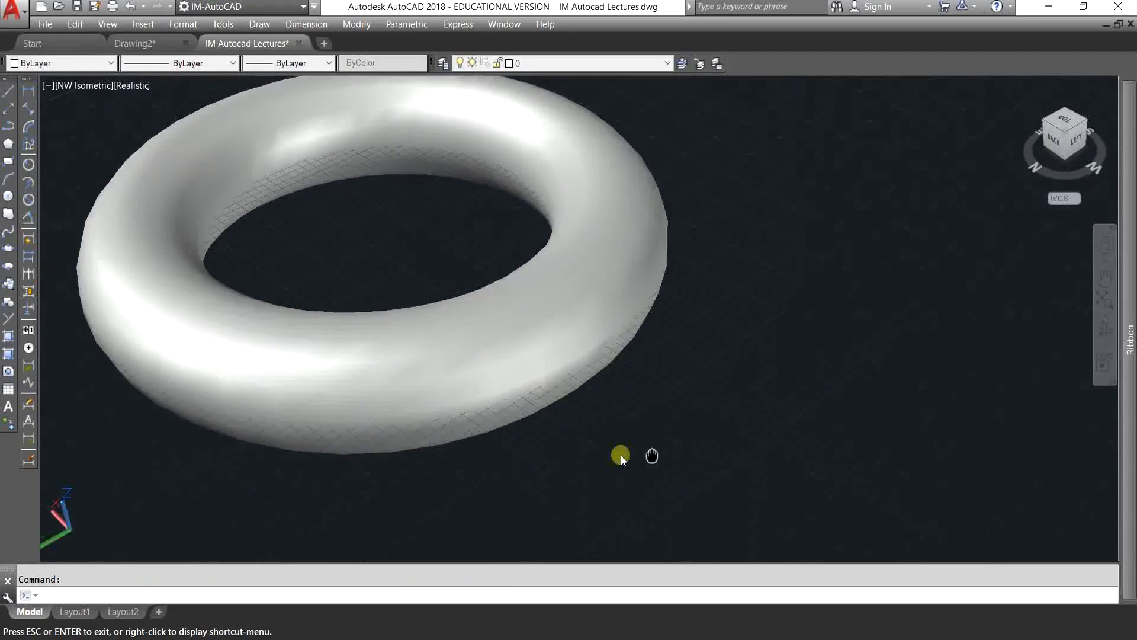
scroll(581, 402, down, 5)
middle_drag(691, 375, 654, 403)
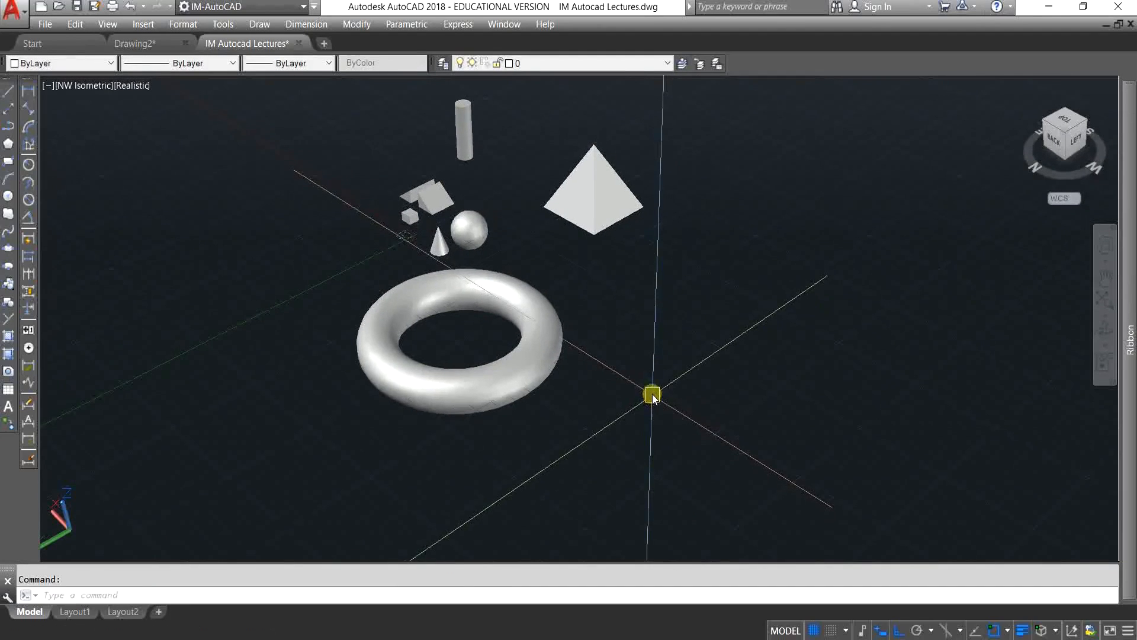
- Orbit around the model to examine the cylinder and the two wedges from the front and right sides
mouse_move(652, 387)
shift+middle_down()
mouse_move(655, 363)
mouse_move(701, 368)
mouse_move(604, 361)
shift+middle_up()
shift+middle_drag(662, 334, 516, 358)
scroll(518, 356, up, 3)
scroll(523, 354, up, 2)
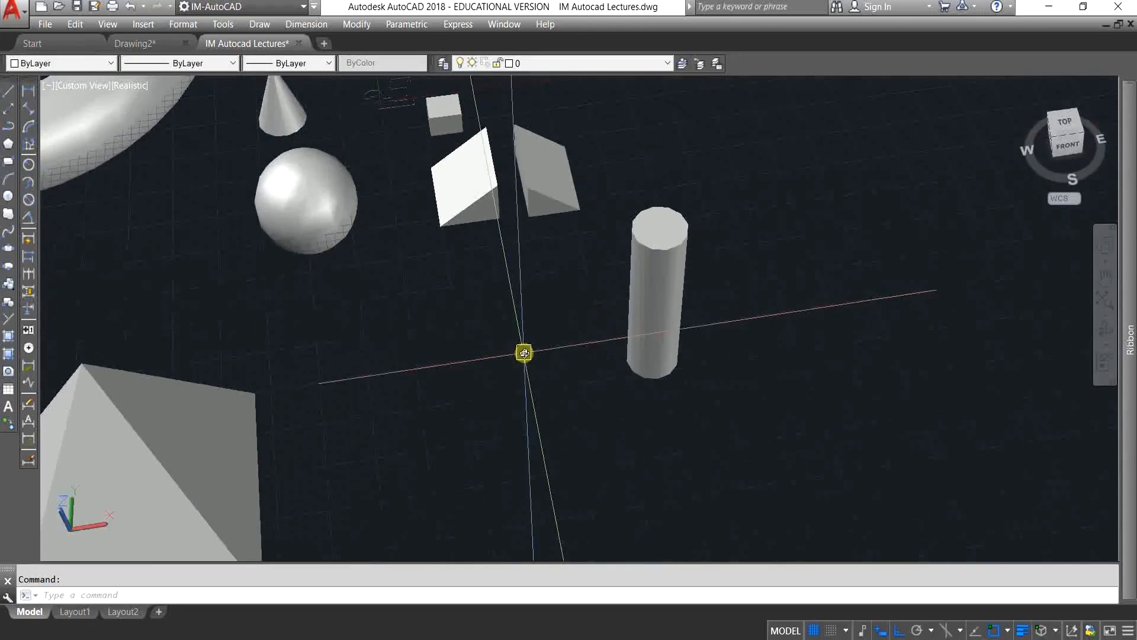
drag(606, 375, 518, 361)
drag(581, 332, 549, 364)
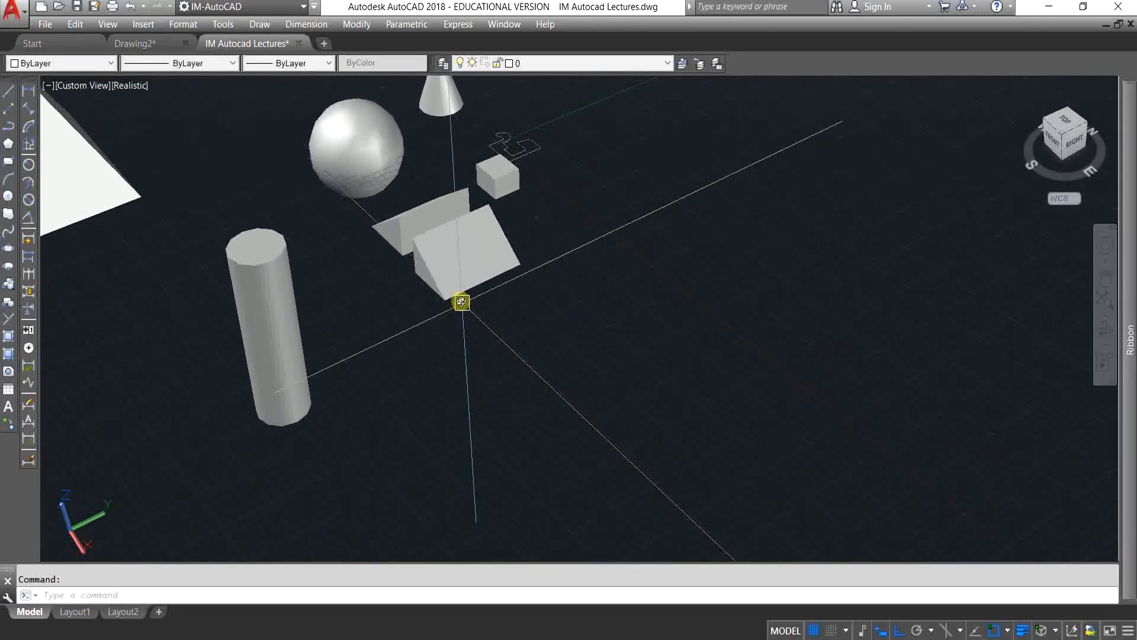
scroll(442, 269, up, 5)
scroll(612, 376, down, 5)
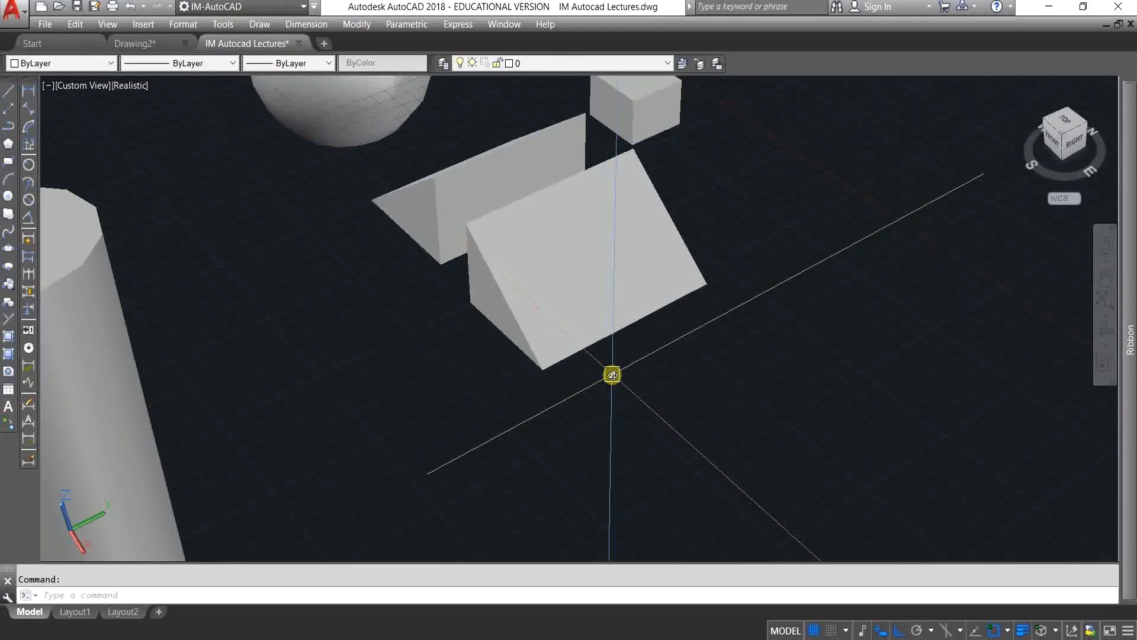
- Orbit to the back of the model to examine the box, the flat outline, the cone and the sphere
click(570, 358)
shift+middle_drag(698, 359, 591, 366)
shift+middle_drag(768, 382, 568, 379)
shift+middle_drag(649, 328, 543, 254)
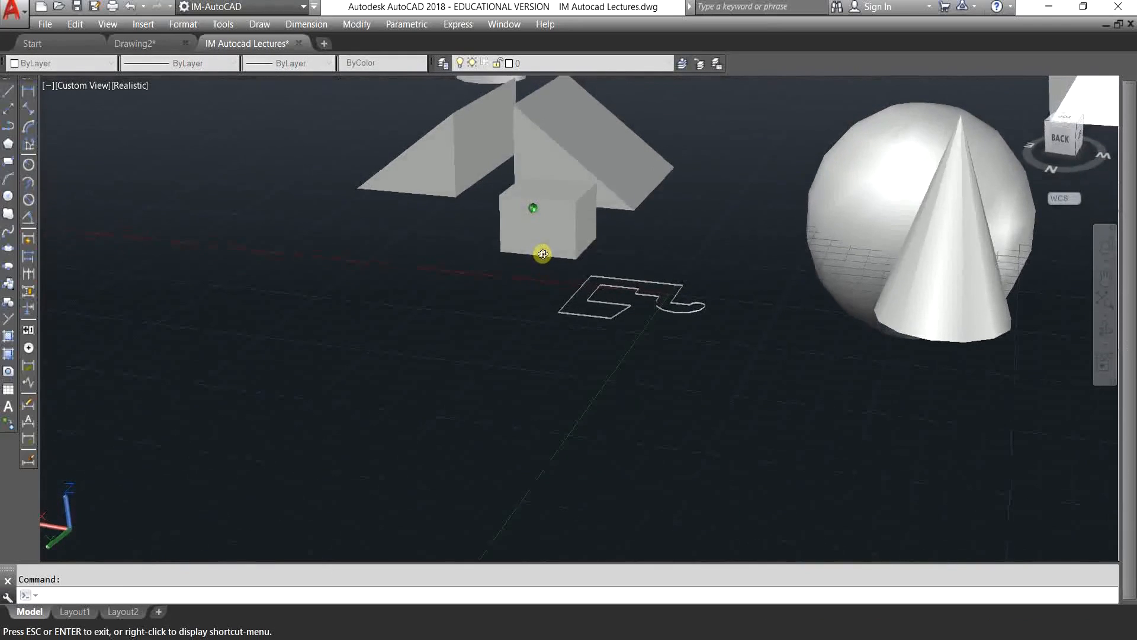
shift+middle_drag(705, 325, 380, 286)
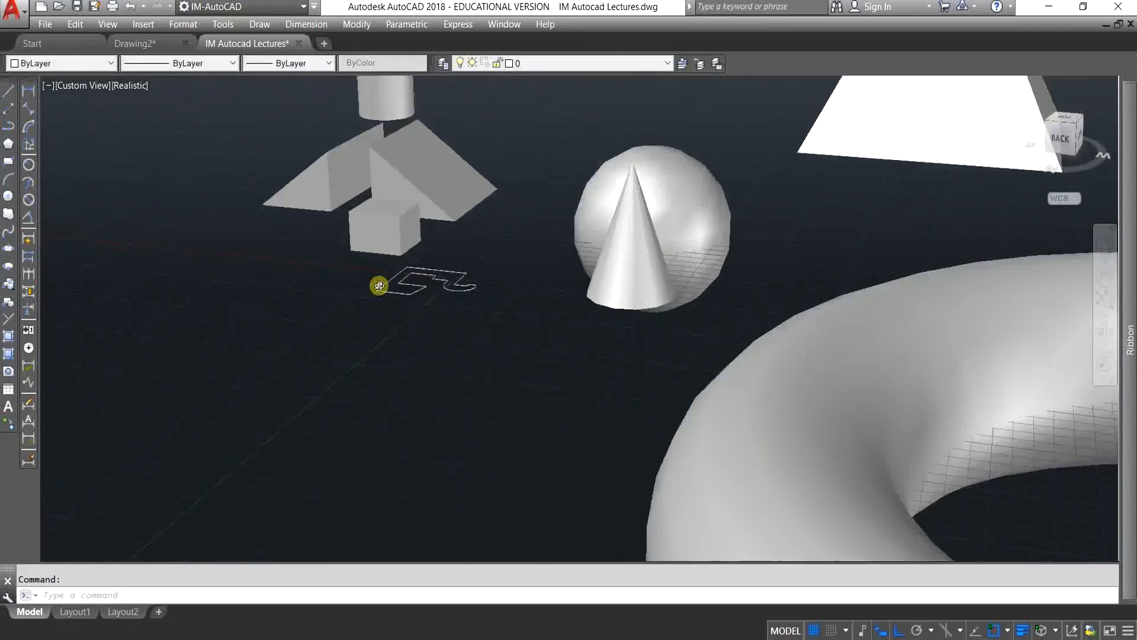
scroll(379, 285, down, 5)
shift+middle_drag(817, 373, 644, 382)
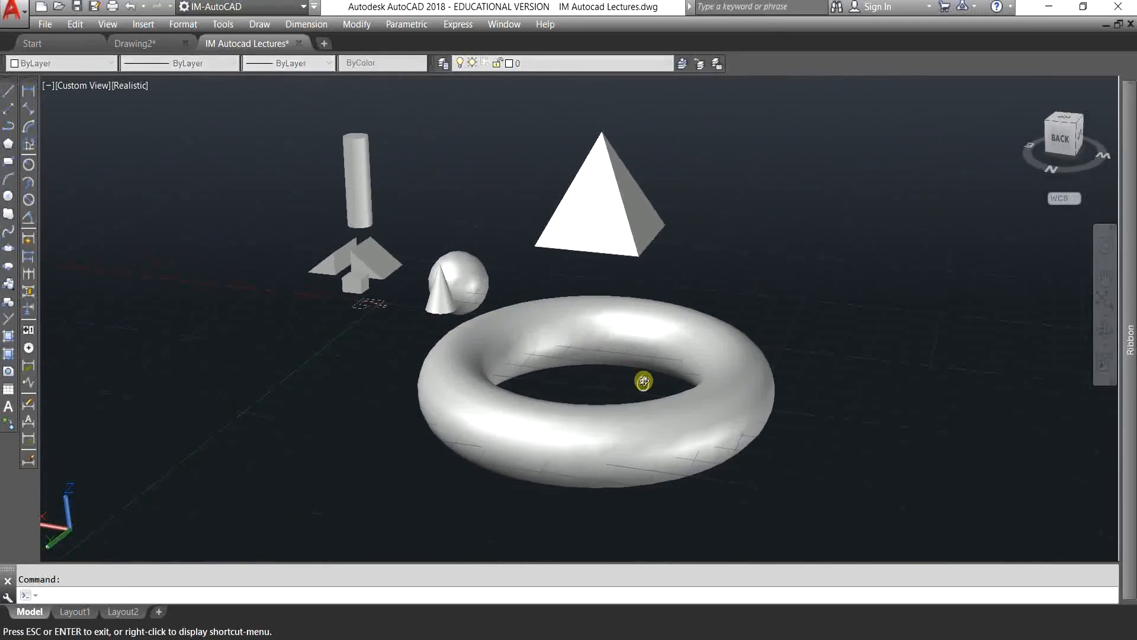
- Inspect the pyramid up close from the left side of the model, along with the neighbouring sphere and cone
scroll(596, 393, up, 6)
shift+middle_drag(835, 253, 579, 335)
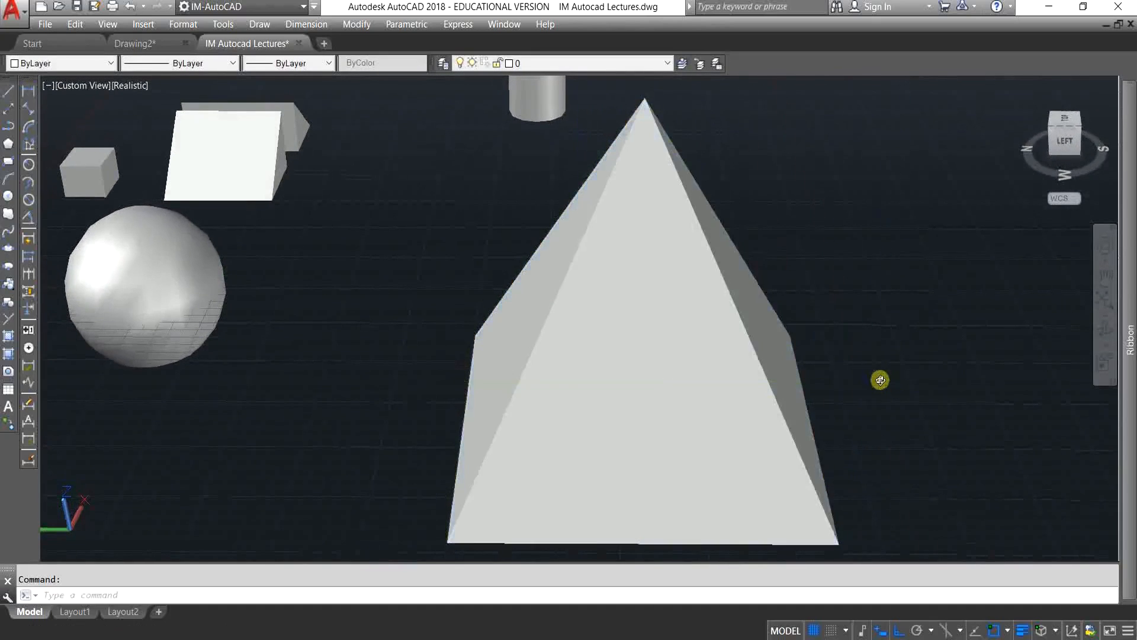
middle_drag(881, 380, 929, 350)
middle_drag(475, 386, 520, 332)
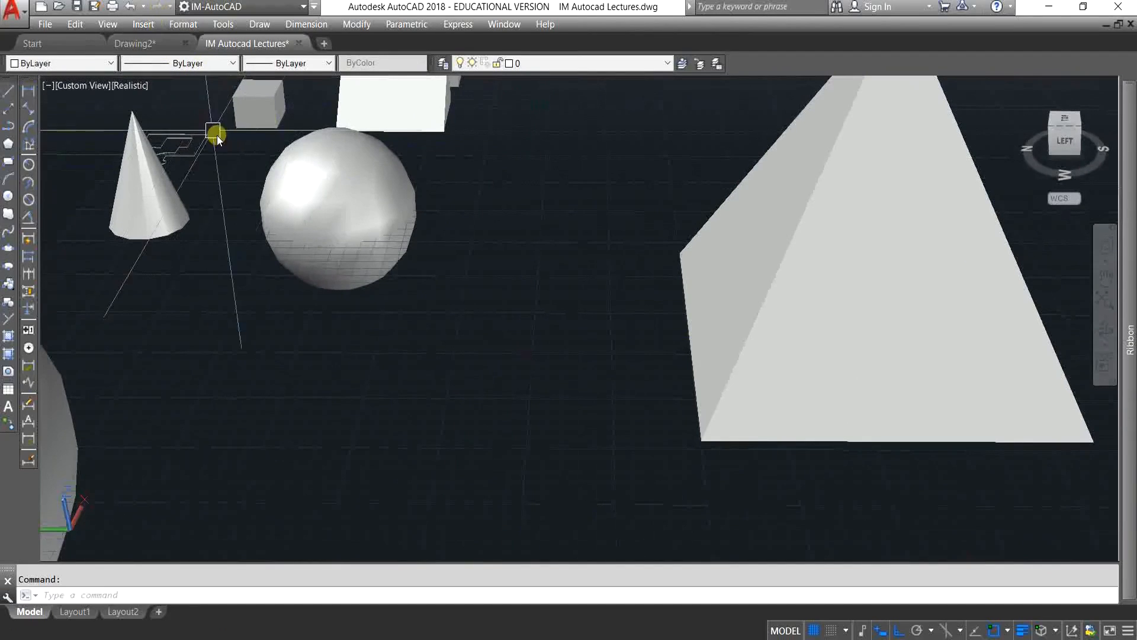
middle_drag(427, 288, 486, 300)
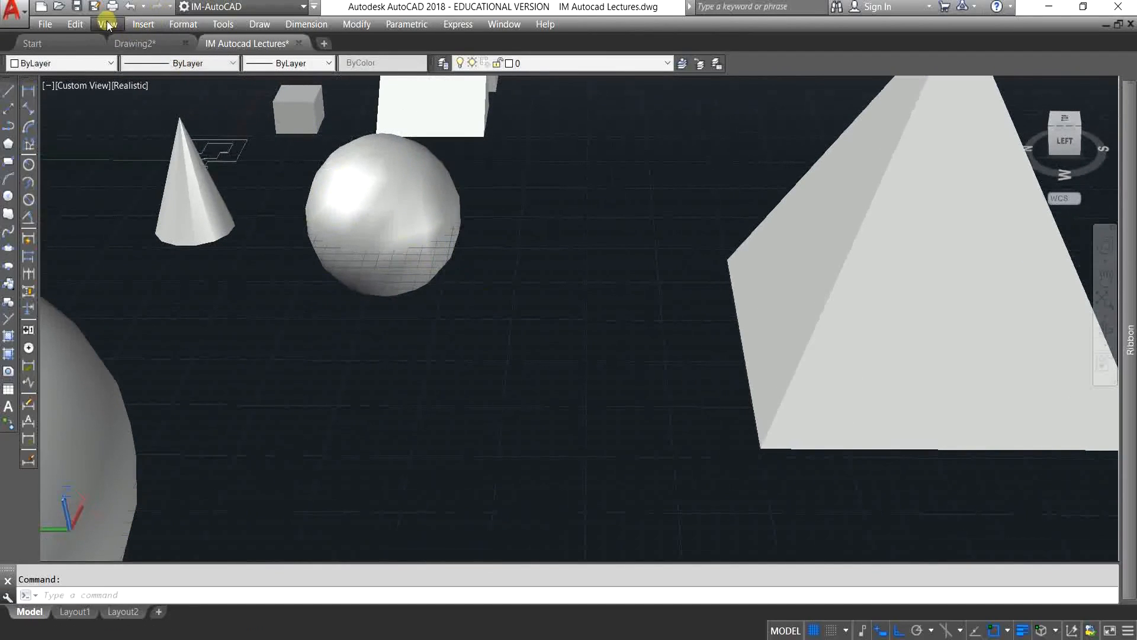
scroll(314, 296, down, 3)
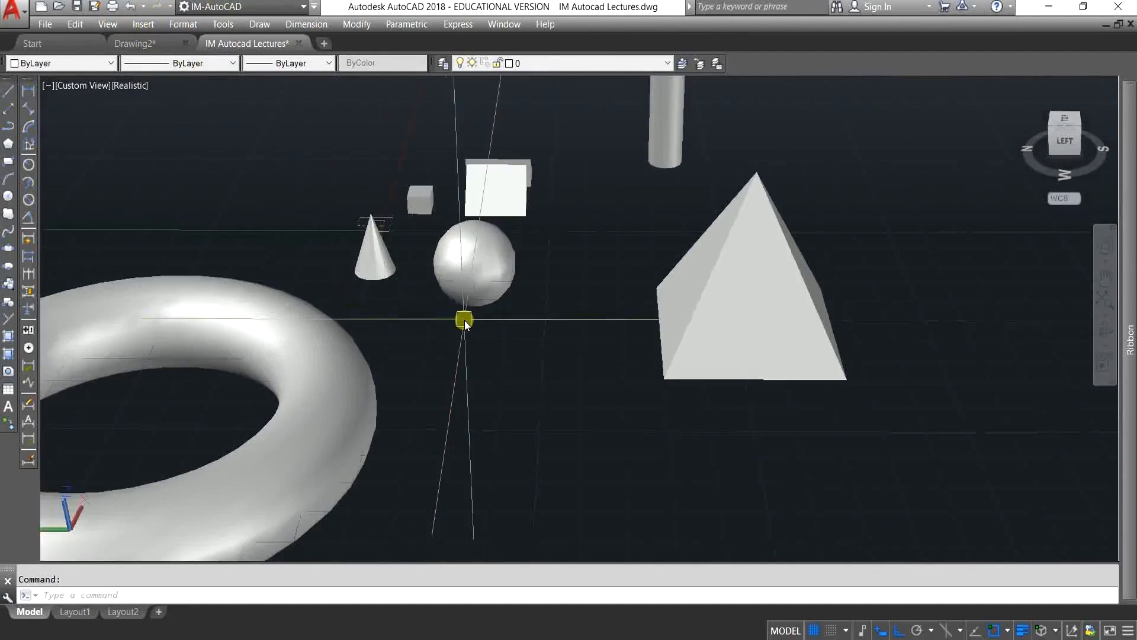
middle_drag(561, 336, 579, 309)
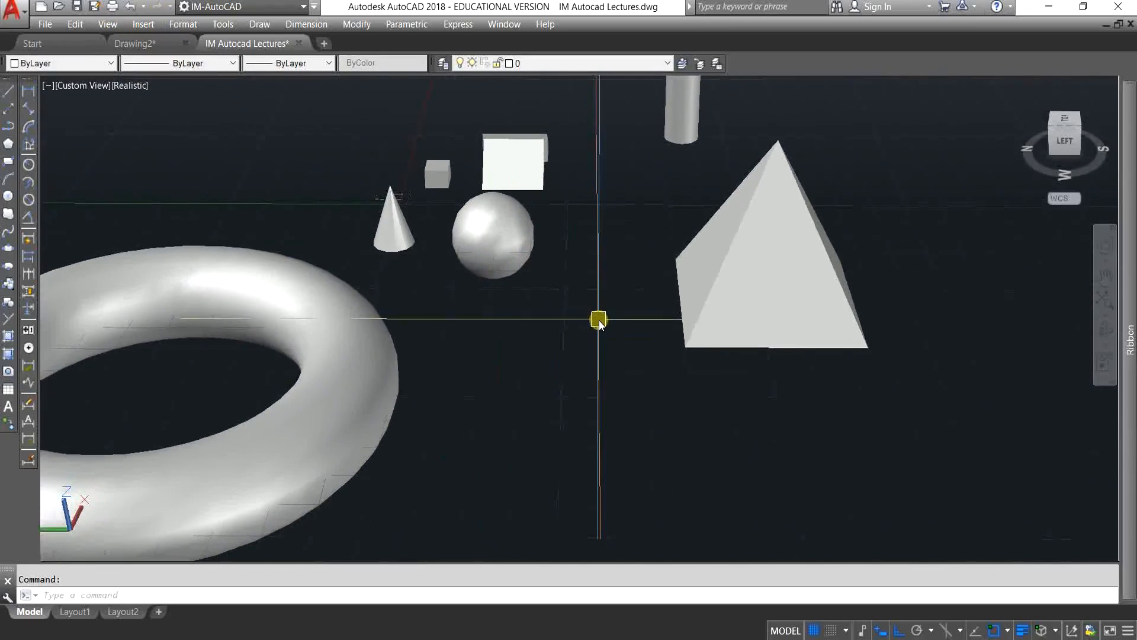